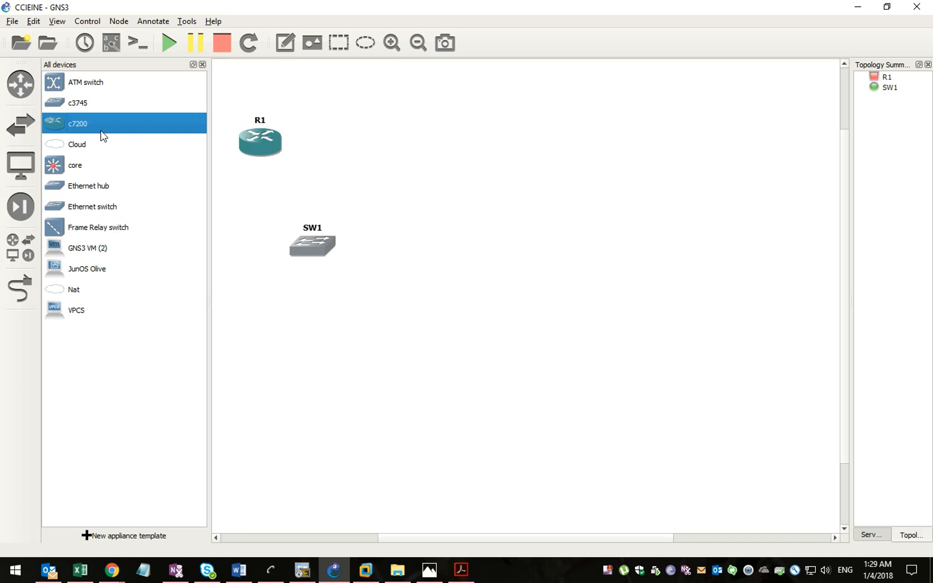
Add c7200 routers around SW1 until R1 to R10 are present, removing the surplus R11
{"action": "left_click_drag", "start_coordinate": [80, 125], "coordinate": [459, 151]}
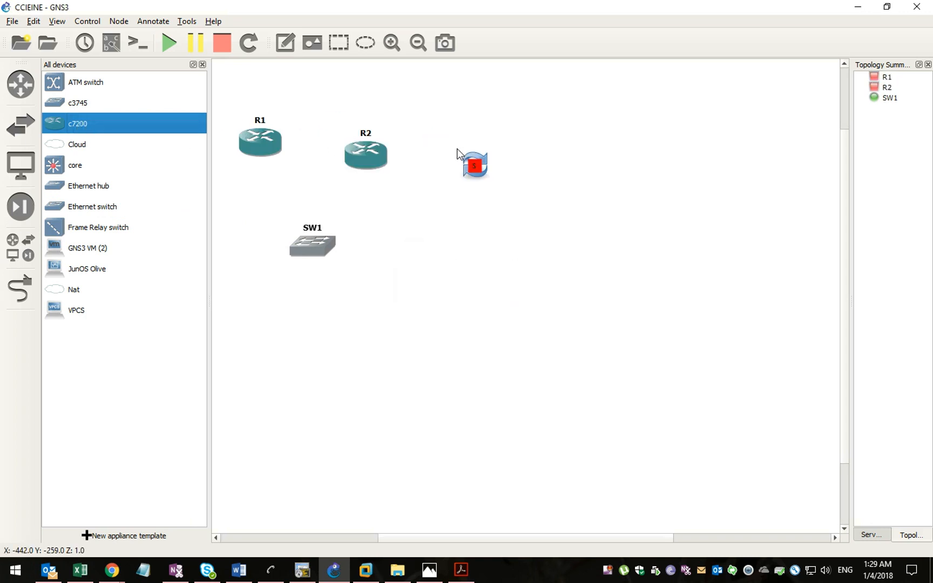
{"action": "left_click_drag", "start_coordinate": [100, 122], "coordinate": [559, 166]}
{"action": "left_click_drag", "start_coordinate": [95, 129], "coordinate": [513, 304]}
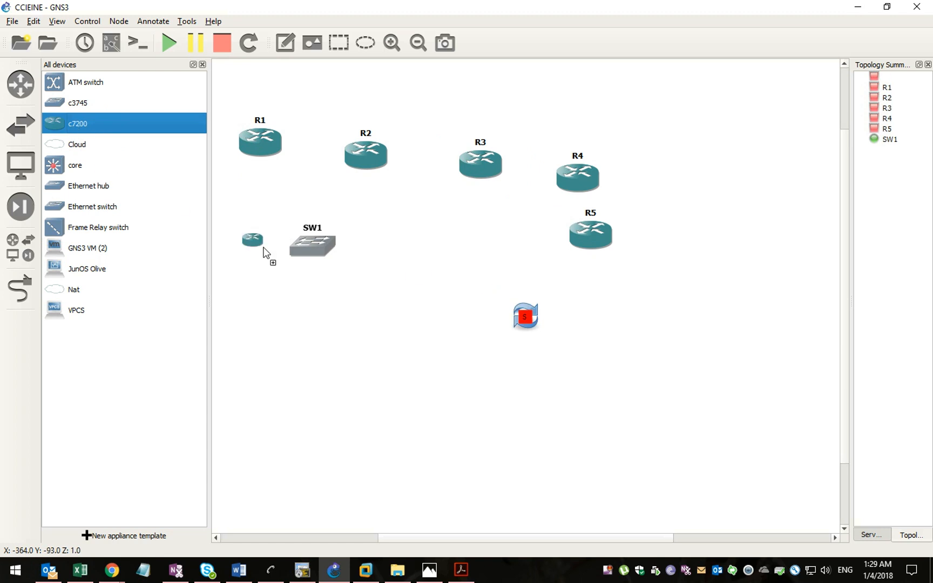
{"action": "left_click_drag", "start_coordinate": [81, 133], "coordinate": [488, 388]}
{"action": "left_click_drag", "start_coordinate": [107, 123], "coordinate": [440, 405]}
{"action": "left_click_drag", "start_coordinate": [80, 128], "coordinate": [373, 429]}
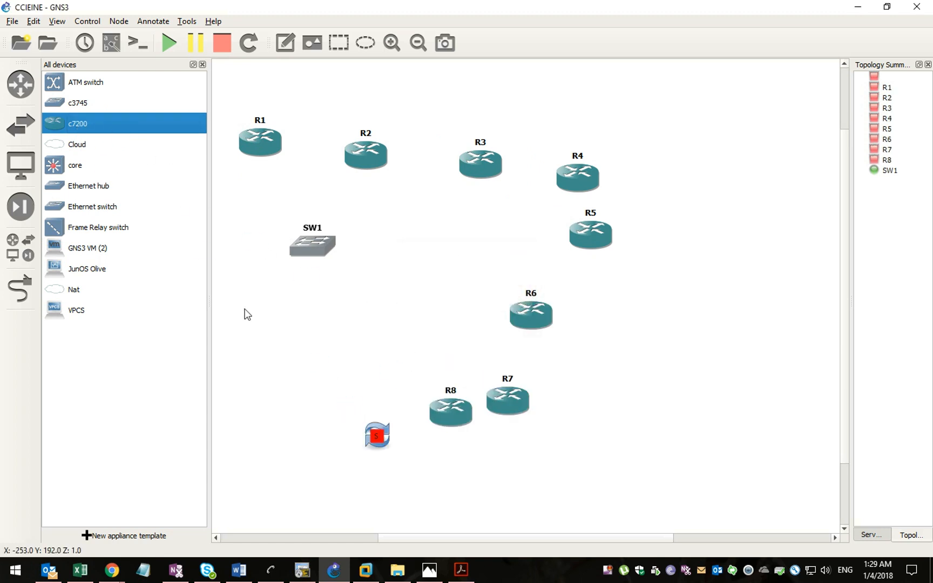
{"action": "left_click_drag", "start_coordinate": [103, 129], "coordinate": [344, 363]}
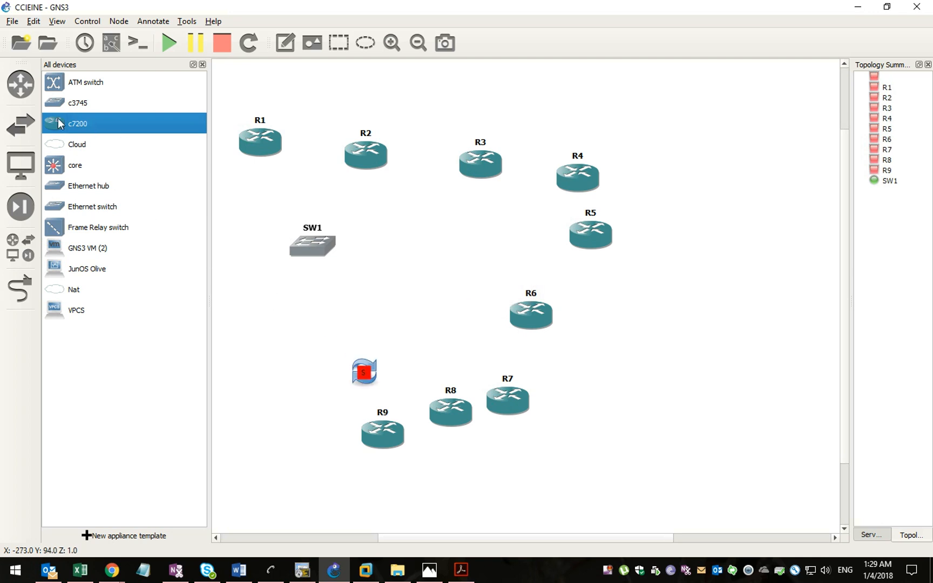
{"action": "left_click_drag", "start_coordinate": [64, 129], "coordinate": [313, 343]}
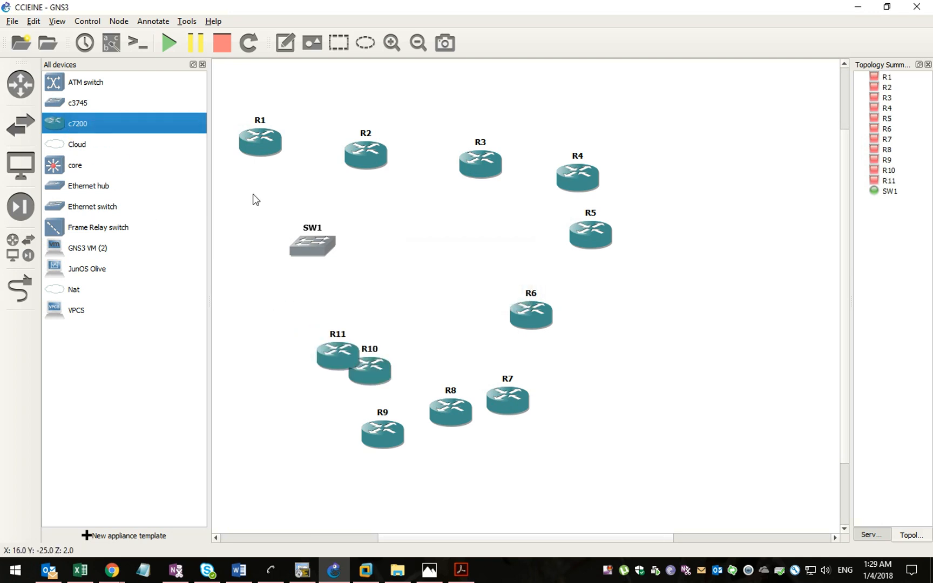
{"action": "left_click", "coordinate": [202, 65]}
{"action": "key", "text": "Delete"}
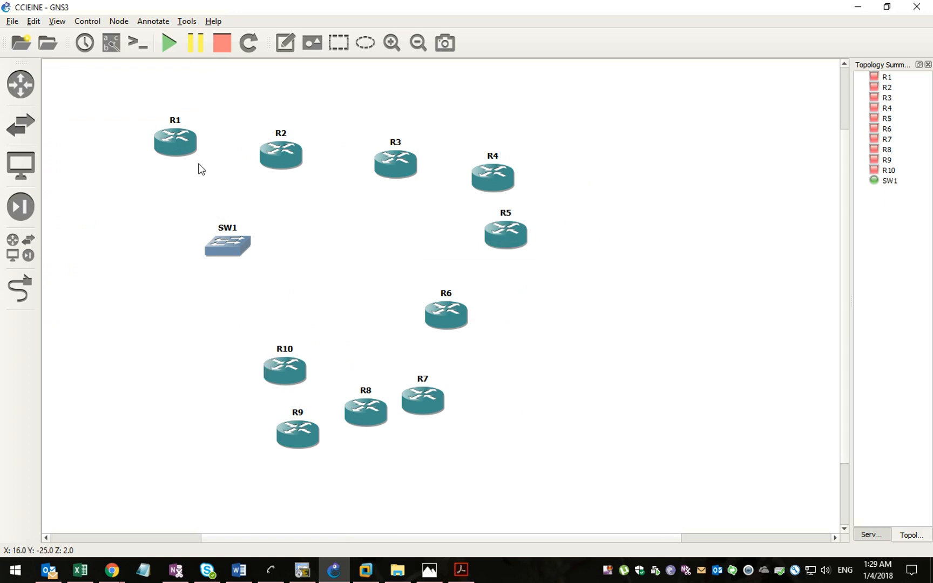
Arrange routers R1 to R10 in a row across the upper canvas and move switch SW1 below them
{"action": "left_click_drag", "start_coordinate": [162, 147], "coordinate": [119, 143]}
{"action": "left_click_drag", "start_coordinate": [280, 160], "coordinate": [219, 144]}
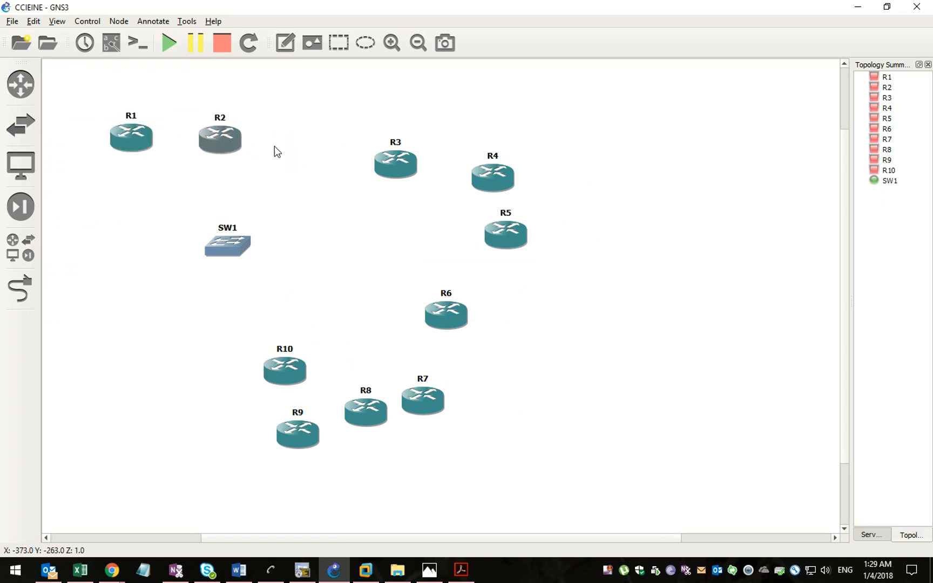
{"action": "left_click_drag", "start_coordinate": [391, 164], "coordinate": [315, 145]}
{"action": "left_click_drag", "start_coordinate": [505, 175], "coordinate": [414, 155]}
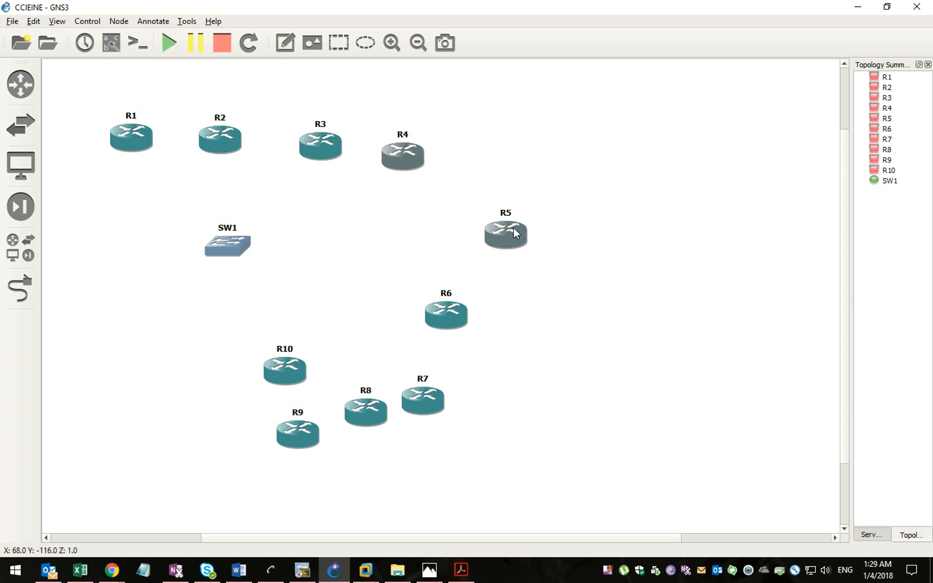
{"action": "left_click_drag", "start_coordinate": [518, 240], "coordinate": [498, 183]}
{"action": "left_click_drag", "start_coordinate": [465, 311], "coordinate": [558, 167]}
{"action": "left_click_drag", "start_coordinate": [437, 404], "coordinate": [641, 178]}
{"action": "left_click_drag", "start_coordinate": [385, 413], "coordinate": [697, 168]}
{"action": "left_click_drag", "start_coordinate": [294, 434], "coordinate": [737, 177]}
{"action": "left_click_drag", "start_coordinate": [272, 375], "coordinate": [789, 188]}
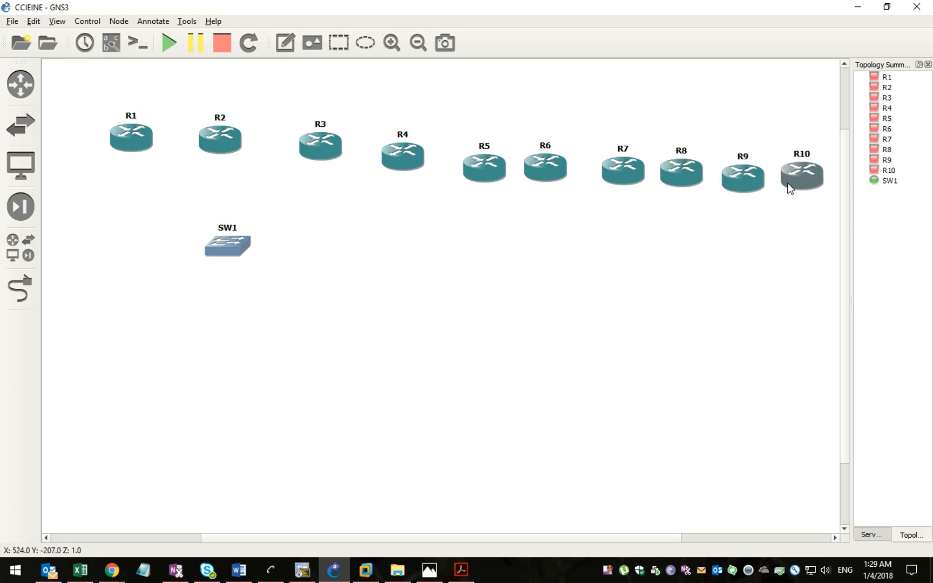
{"action": "left_click_drag", "start_coordinate": [220, 250], "coordinate": [276, 287]}
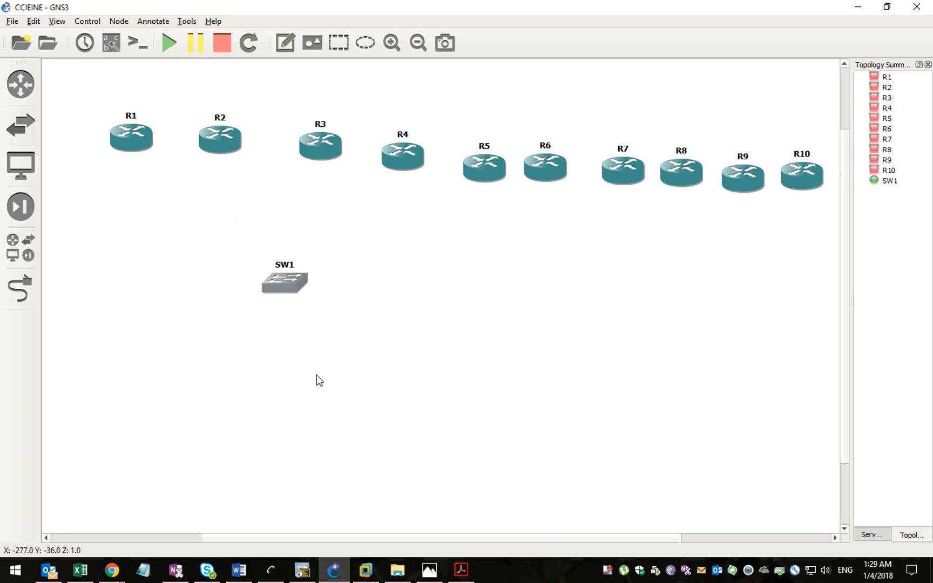
In SW1's configuration, change ports 0 and 1 to type dot1q
{"action": "right_click", "coordinate": [292, 283]}
{"action": "left_click", "coordinate": [336, 286]}
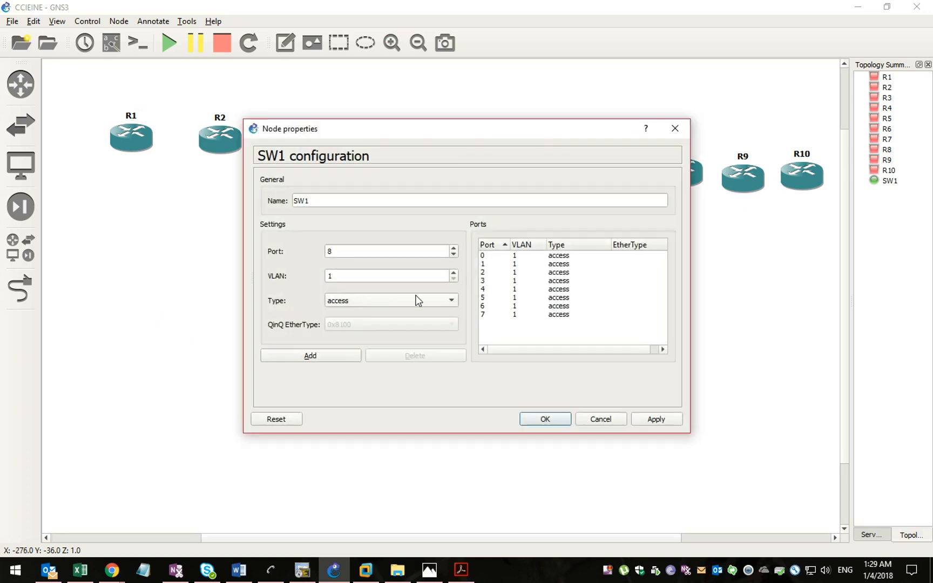
{"action": "left_click", "coordinate": [504, 261]}
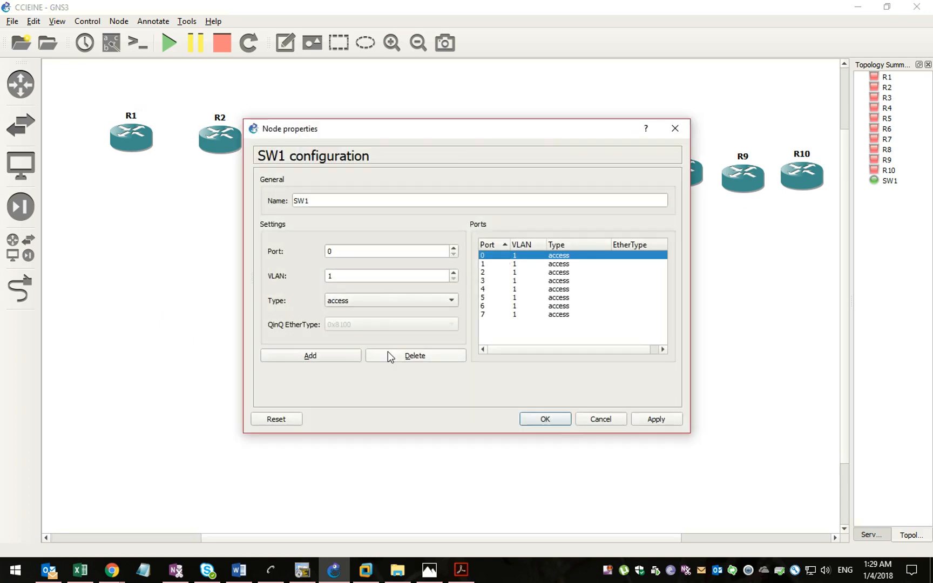
{"action": "left_click", "coordinate": [369, 301]}
{"action": "left_click", "coordinate": [365, 316]}
{"action": "left_click", "coordinate": [327, 356]}
{"action": "left_click", "coordinate": [487, 264]}
{"action": "left_click", "coordinate": [379, 301]}
{"action": "left_click", "coordinate": [378, 313]}
{"action": "left_click", "coordinate": [336, 356]}
Change SW1's ports 2 and 3 to type dot1q
{"action": "left_click", "coordinate": [487, 273]}
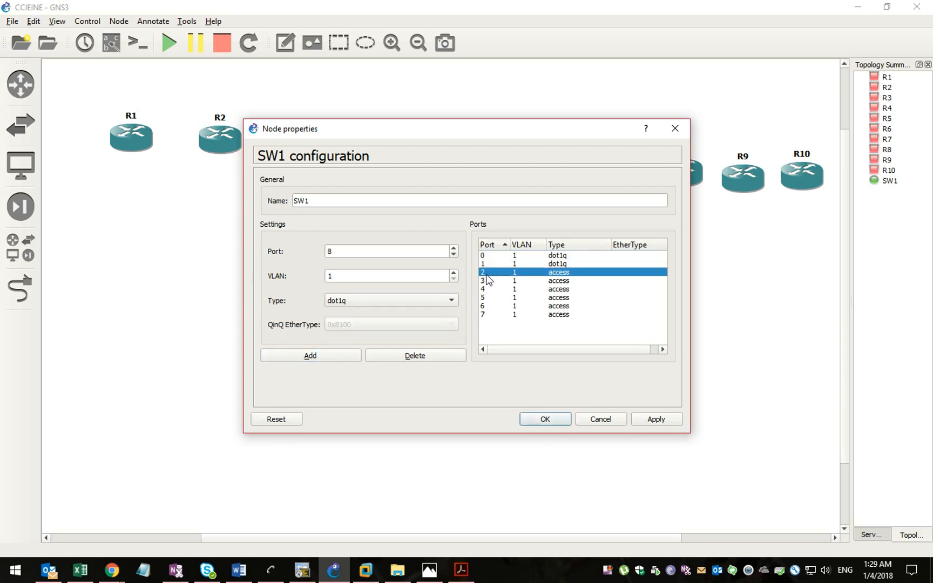
{"action": "left_click", "coordinate": [362, 301]}
{"action": "left_click", "coordinate": [345, 319]}
{"action": "left_click", "coordinate": [334, 355]}
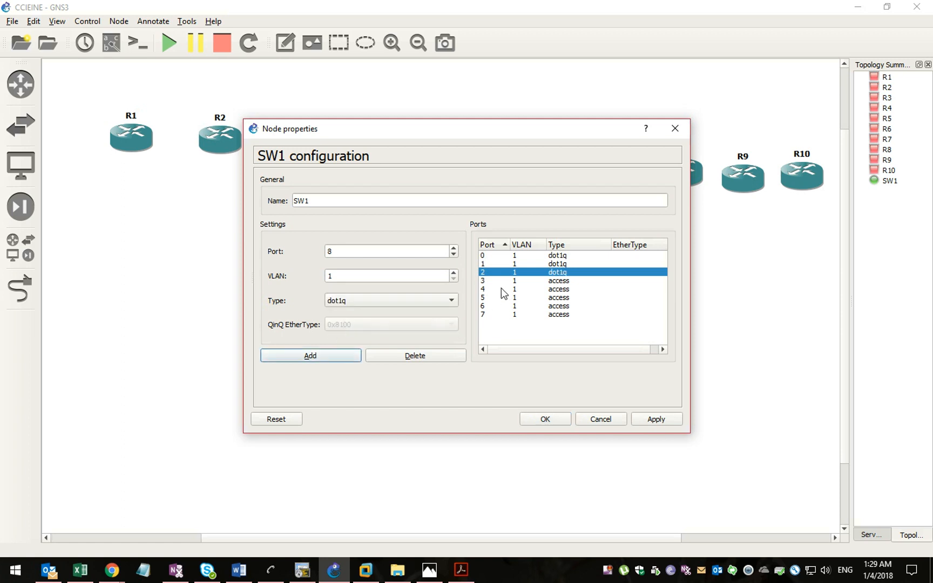
{"action": "left_click", "coordinate": [500, 281]}
{"action": "left_click", "coordinate": [385, 301]}
{"action": "left_click", "coordinate": [367, 315]}
{"action": "left_click", "coordinate": [357, 356]}
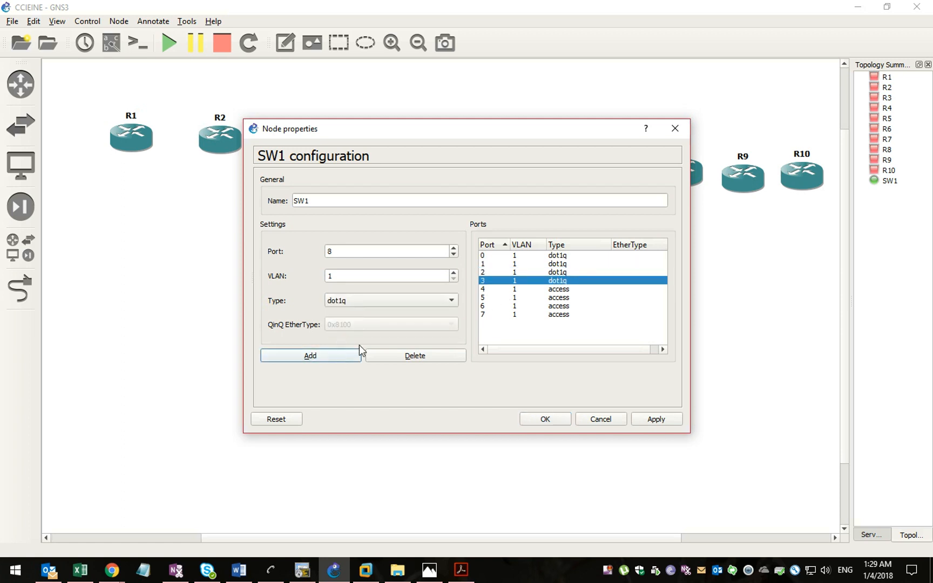
Change SW1's ports 5 and 6 to type dot1q
{"action": "left_click", "coordinate": [490, 297]}
{"action": "left_click", "coordinate": [378, 301]}
{"action": "left_click", "coordinate": [346, 315]}
{"action": "left_click", "coordinate": [311, 355]}
{"action": "left_click", "coordinate": [491, 306]}
{"action": "left_click", "coordinate": [404, 306]}
{"action": "left_click", "coordinate": [371, 315]}
{"action": "left_click", "coordinate": [330, 355]}
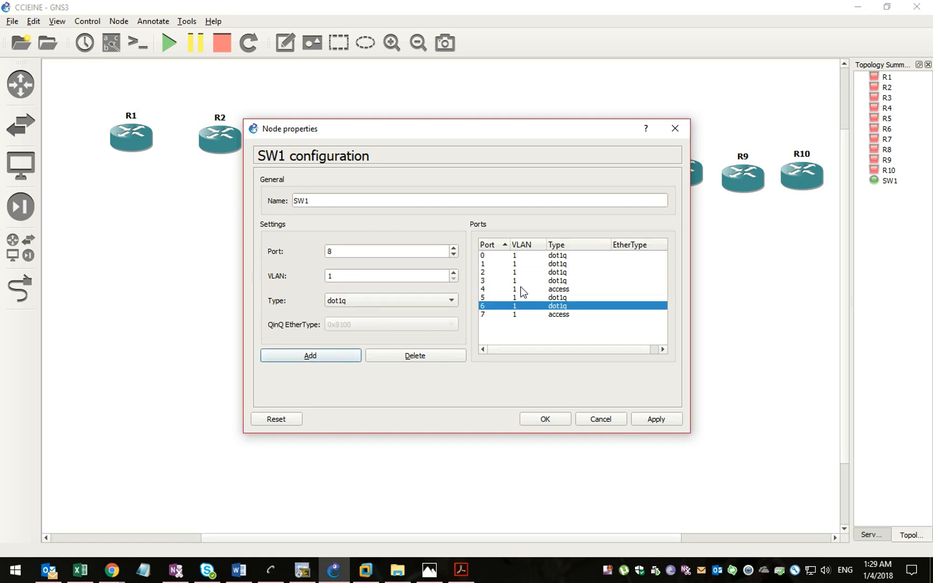
Change SW1's remaining access ports 4 and 7 to type dot1q
{"action": "left_click", "coordinate": [523, 290]}
{"action": "left_click", "coordinate": [392, 300]}
{"action": "left_click", "coordinate": [358, 319]}
{"action": "left_click", "coordinate": [339, 356]}
{"action": "left_click", "coordinate": [532, 315]}
{"action": "left_click", "coordinate": [395, 302]}
{"action": "left_click", "coordinate": [356, 316]}
{"action": "left_click", "coordinate": [340, 354]}
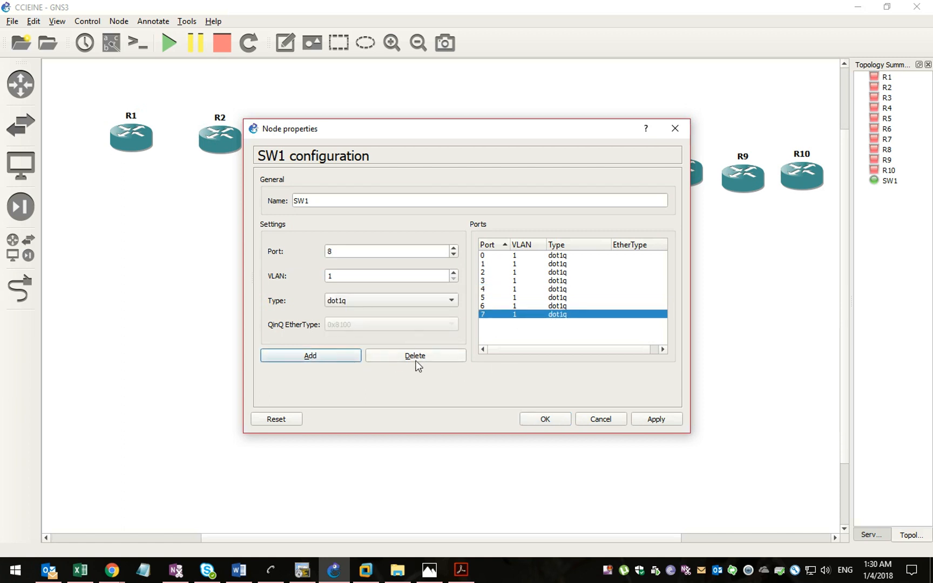
Add dot1q ports 8 to 12 on VLAN 1 to SW1 and apply the switch configuration
{"action": "left_click", "coordinate": [324, 359]}
{"action": "left_click", "coordinate": [324, 358]}
{"action": "left_click", "coordinate": [324, 358]}
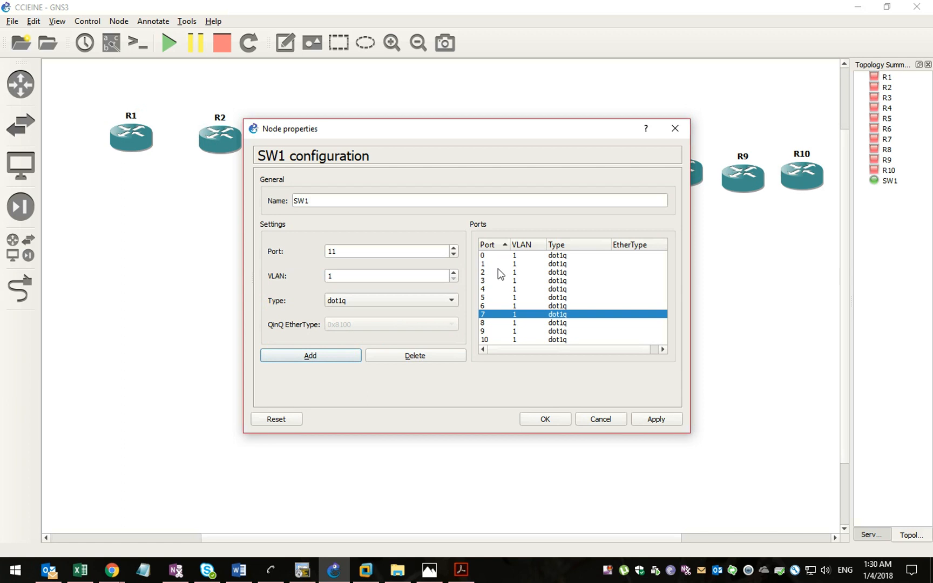
{"action": "left_click", "coordinate": [300, 360]}
{"action": "scroll", "coordinate": [601, 319], "scroll_direction": "down", "scroll_amount": 1}
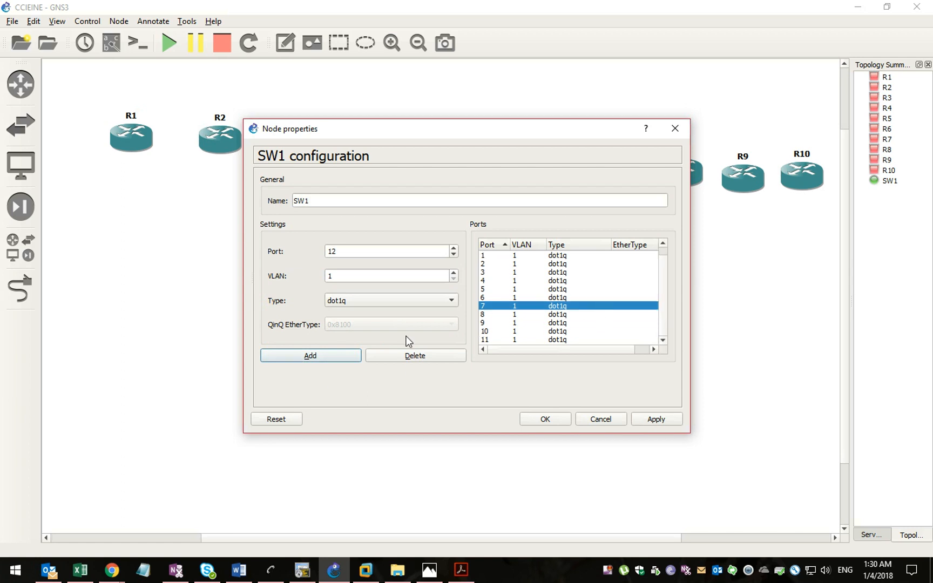
{"action": "scroll", "coordinate": [596, 314], "scroll_direction": "down", "scroll_amount": 1}
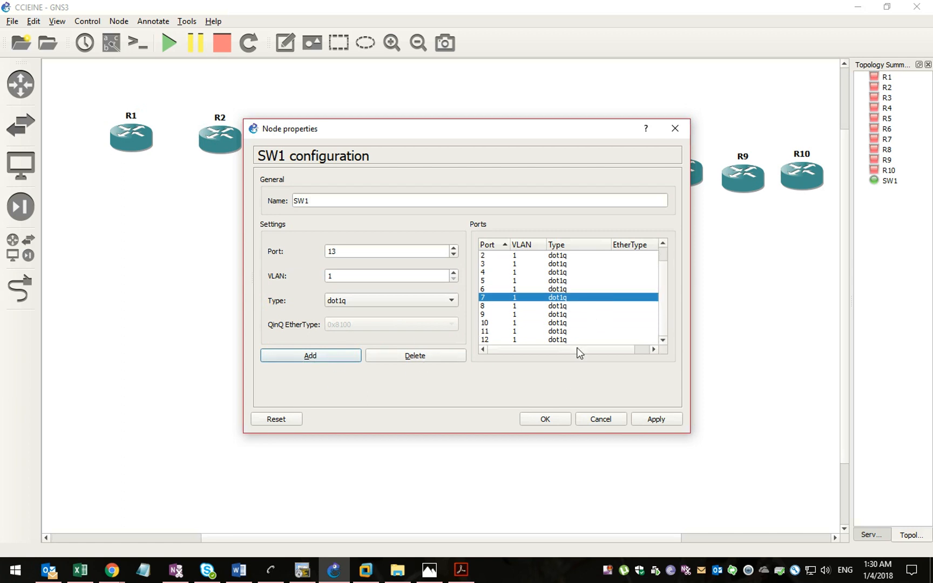
{"action": "left_click", "coordinate": [656, 420]}
{"action": "left_click", "coordinate": [545, 419]}
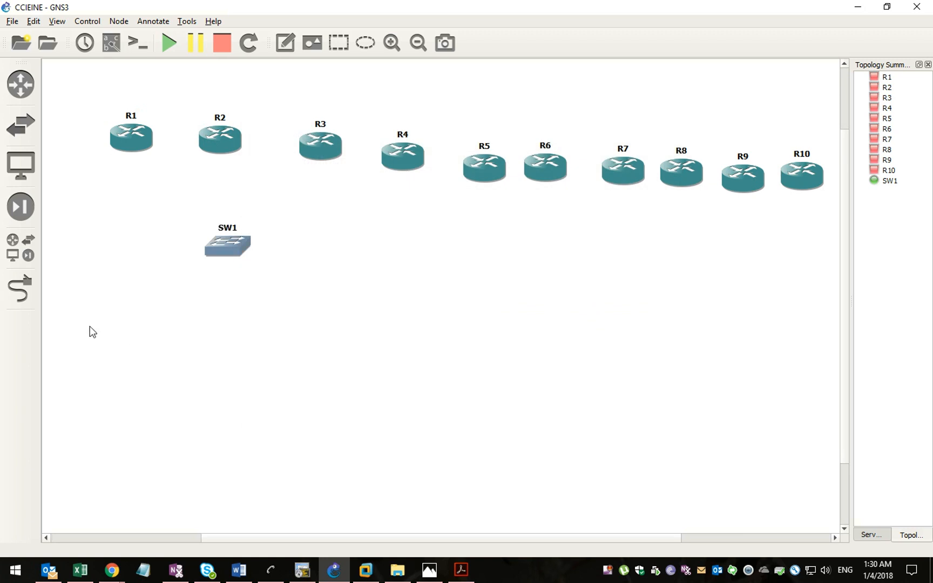
Link SW1's Ethernet1 port to GigabitEthernet0/0 on R1
{"action": "left_click", "coordinate": [19, 290]}
{"action": "left_click", "coordinate": [225, 249]}
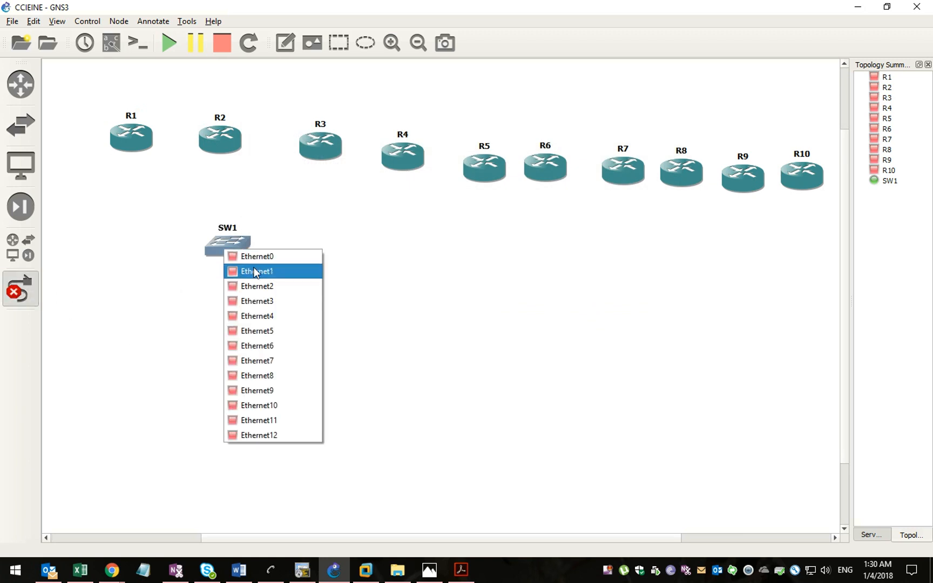
{"action": "left_click", "coordinate": [256, 272]}
{"action": "left_click", "coordinate": [131, 140]}
{"action": "left_click", "coordinate": [148, 147]}
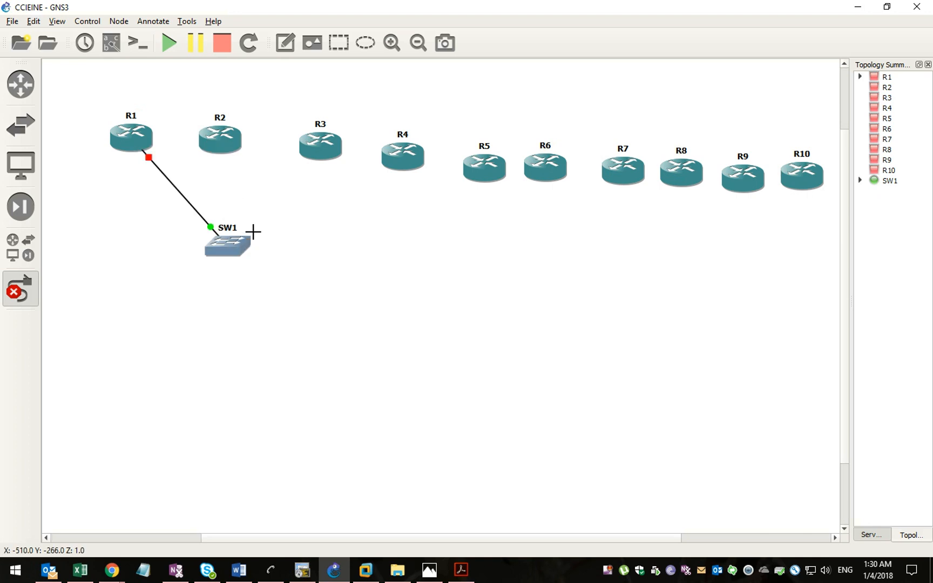
Link GigabitEthernet0/0 on R2 to SW1's Ethernet2 port
{"action": "left_click", "coordinate": [221, 155]}
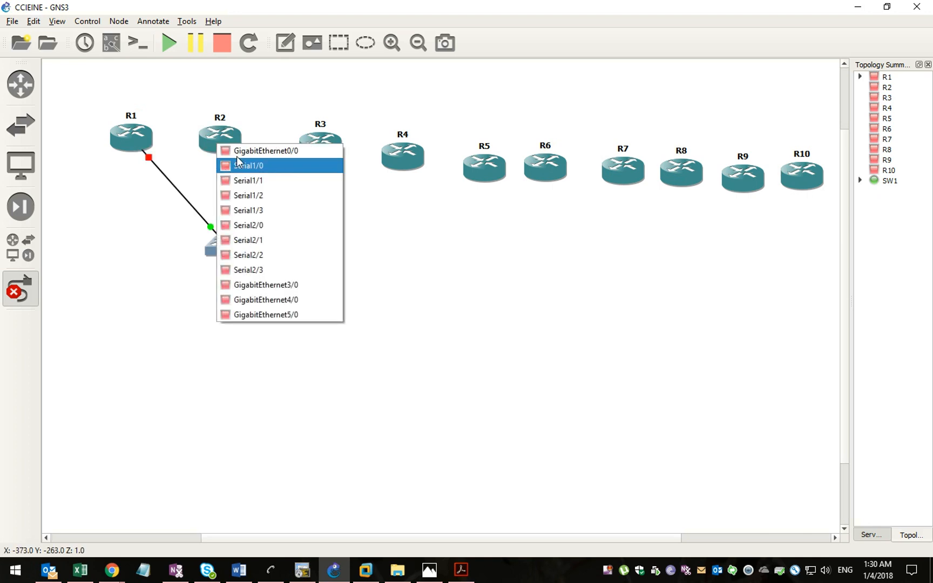
{"action": "left_click", "coordinate": [236, 156]}
{"action": "left_click", "coordinate": [234, 247]}
{"action": "left_click", "coordinate": [257, 280]}
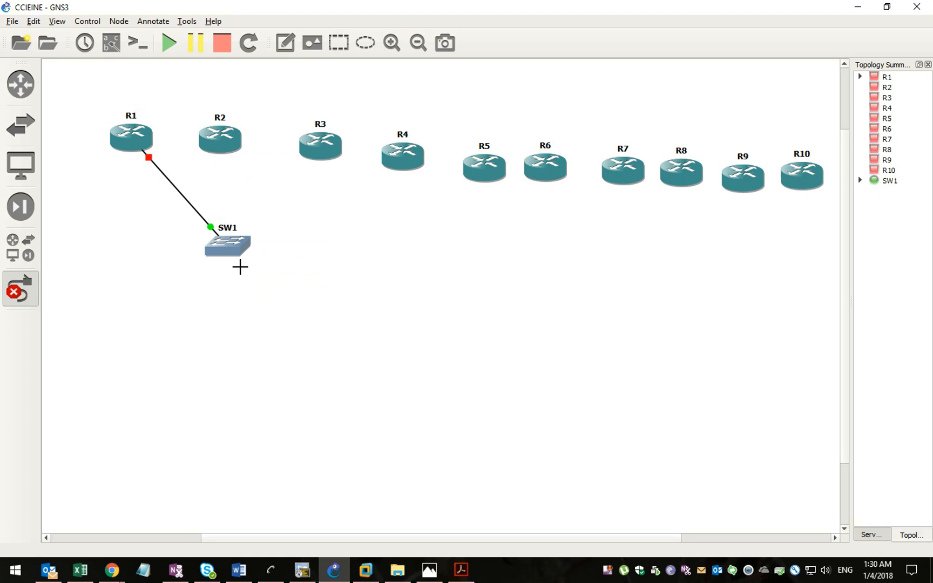
{"action": "left_click", "coordinate": [230, 247]}
{"action": "left_click", "coordinate": [258, 289]}
Link SW1's Ethernet3 and Ethernet4 ports to GigabitEthernet0/0 on R3 and R4 respectively
{"action": "left_click", "coordinate": [237, 251]}
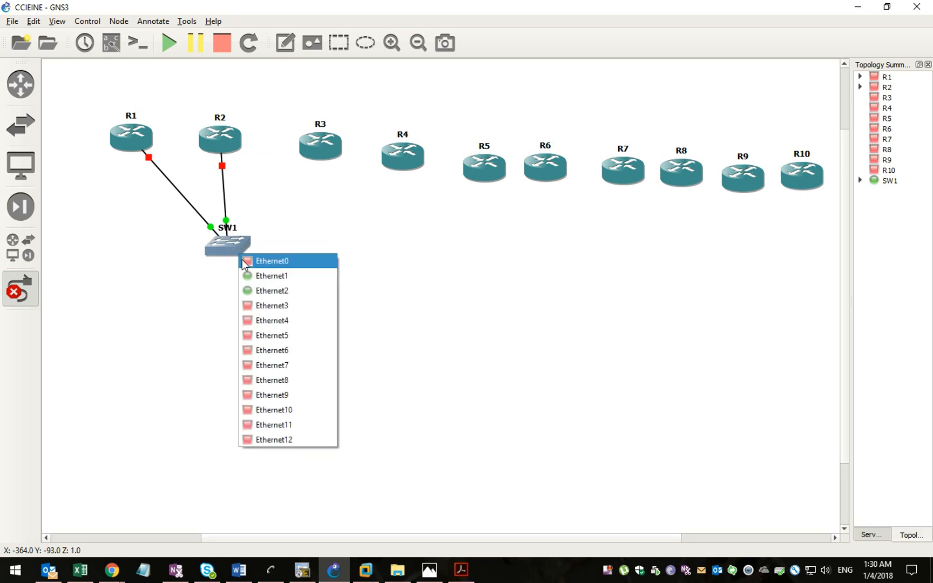
{"action": "left_click", "coordinate": [258, 304]}
{"action": "left_click", "coordinate": [313, 150]}
{"action": "left_click", "coordinate": [327, 159]}
{"action": "left_click", "coordinate": [402, 158]}
{"action": "left_click", "coordinate": [419, 166]}
{"action": "left_click", "coordinate": [236, 244]}
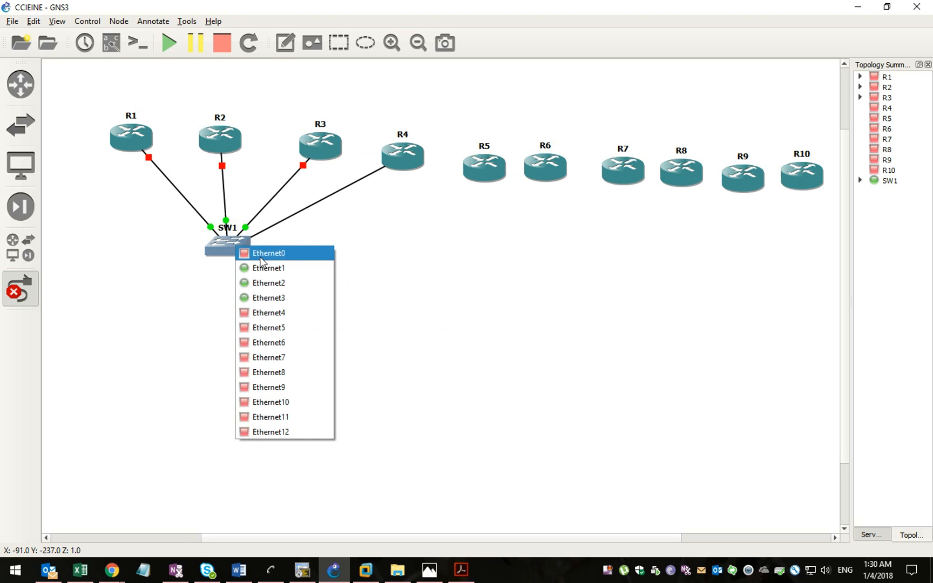
{"action": "left_click", "coordinate": [266, 314]}
Link SW1's Ethernet5 and Ethernet6 ports to GigabitEthernet0/0 on R5 and R6 respectively
{"action": "left_click", "coordinate": [228, 248]}
{"action": "left_click", "coordinate": [258, 329]}
{"action": "left_click", "coordinate": [482, 177]}
{"action": "left_click", "coordinate": [484, 190]}
{"action": "left_click", "coordinate": [233, 246]}
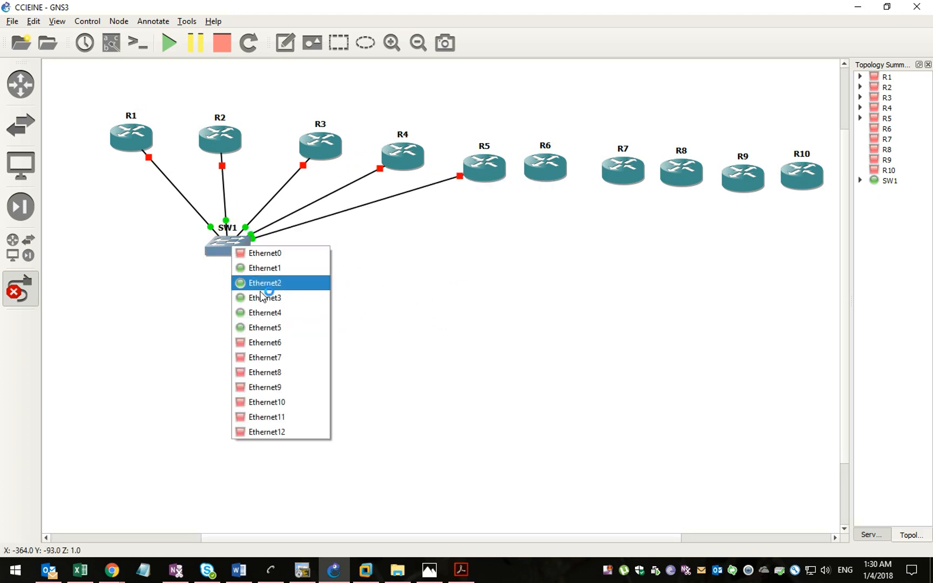
{"action": "left_click", "coordinate": [264, 343]}
{"action": "left_click", "coordinate": [536, 171]}
{"action": "left_click", "coordinate": [551, 183]}
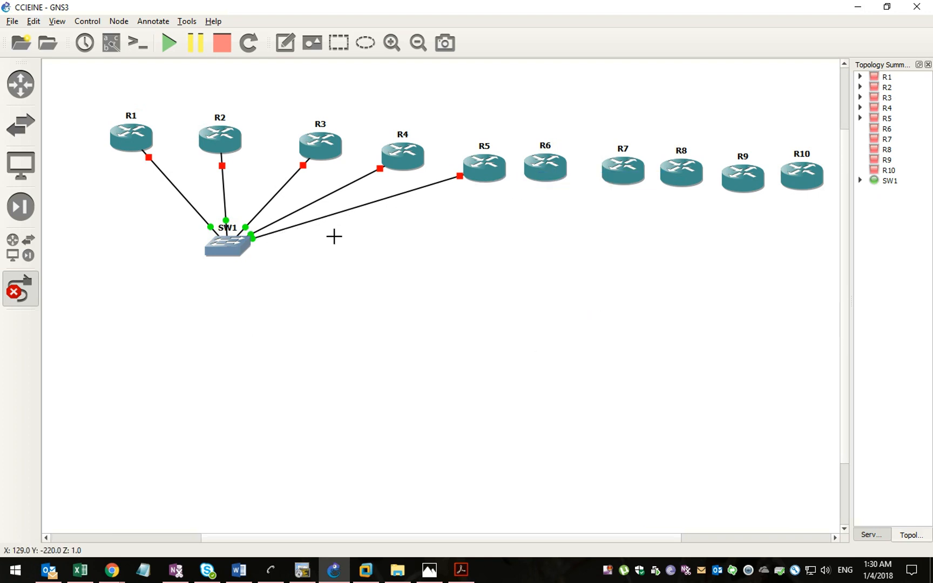
Link SW1's Ethernet7 and Ethernet8 ports to GigabitEthernet0/0 on R7 and R8 respectively
{"action": "left_click", "coordinate": [234, 249]}
{"action": "left_click", "coordinate": [269, 363]}
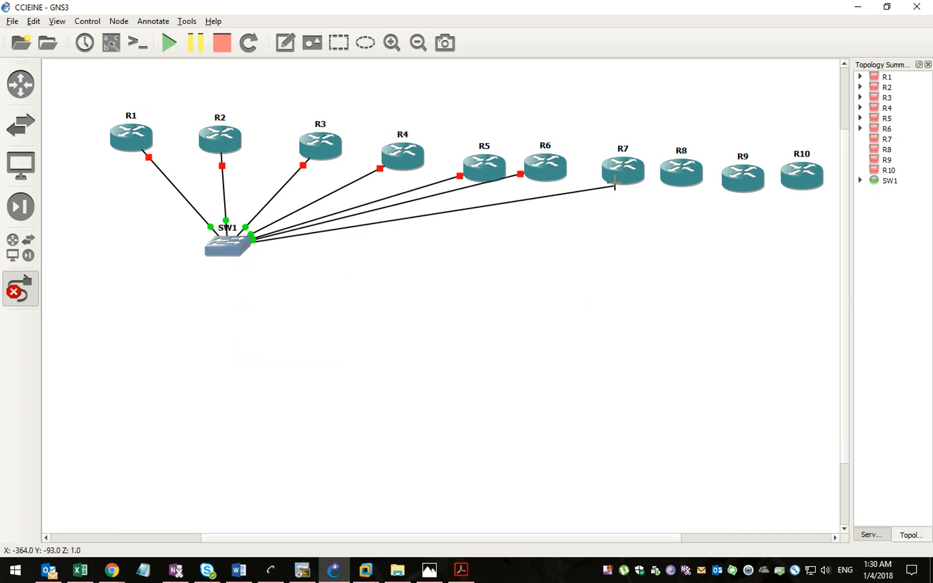
{"action": "left_click", "coordinate": [620, 177]}
{"action": "left_click", "coordinate": [641, 183]}
{"action": "left_click", "coordinate": [227, 250]}
{"action": "left_click", "coordinate": [241, 354]}
{"action": "left_click", "coordinate": [231, 258]}
{"action": "left_click", "coordinate": [260, 379]}
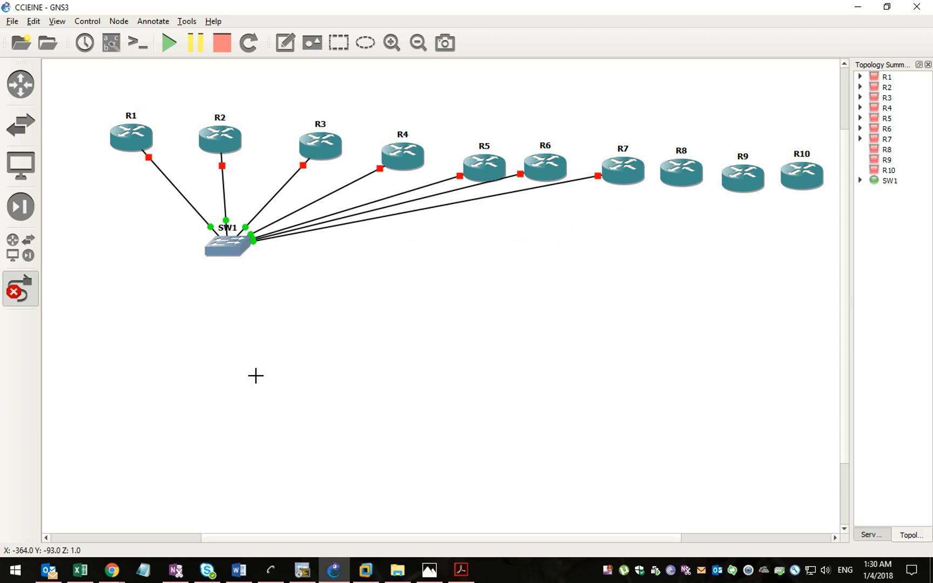
{"action": "left_click", "coordinate": [681, 185]}
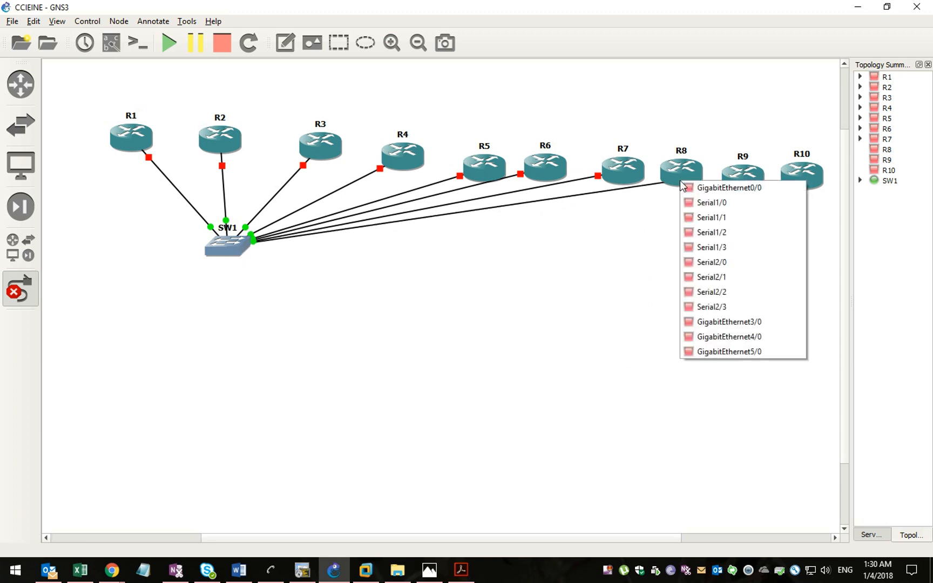
{"action": "left_click", "coordinate": [723, 188]}
Link SW1's Ethernet9 and Ethernet10 ports to GigabitEthernet0/0 on R9 and R10 respectively
{"action": "left_click", "coordinate": [227, 247]}
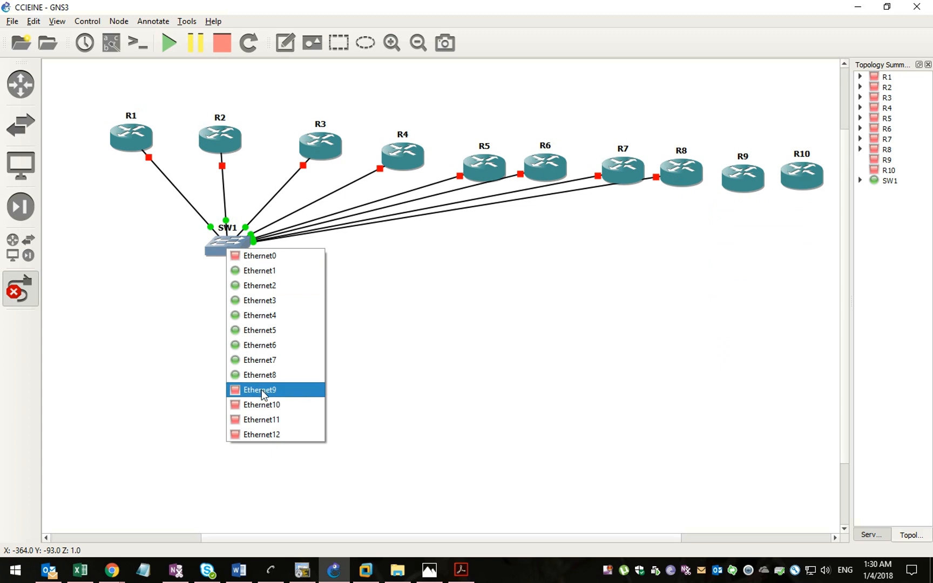
{"action": "left_click", "coordinate": [240, 390]}
{"action": "left_click", "coordinate": [738, 185]}
{"action": "left_click", "coordinate": [756, 193]}
{"action": "left_click", "coordinate": [805, 179]}
{"action": "left_click", "coordinate": [824, 187]}
{"action": "left_click", "coordinate": [222, 247]}
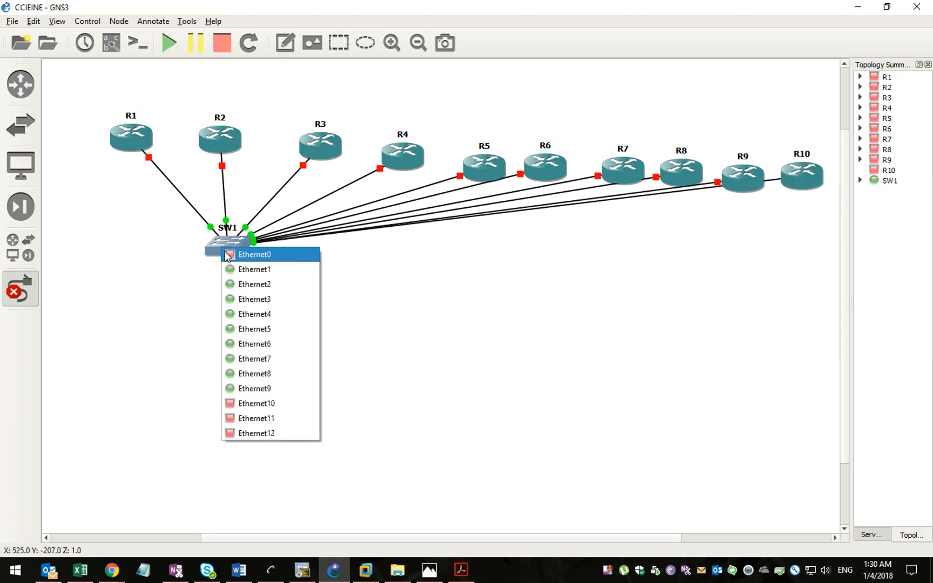
{"action": "left_click", "coordinate": [258, 404]}
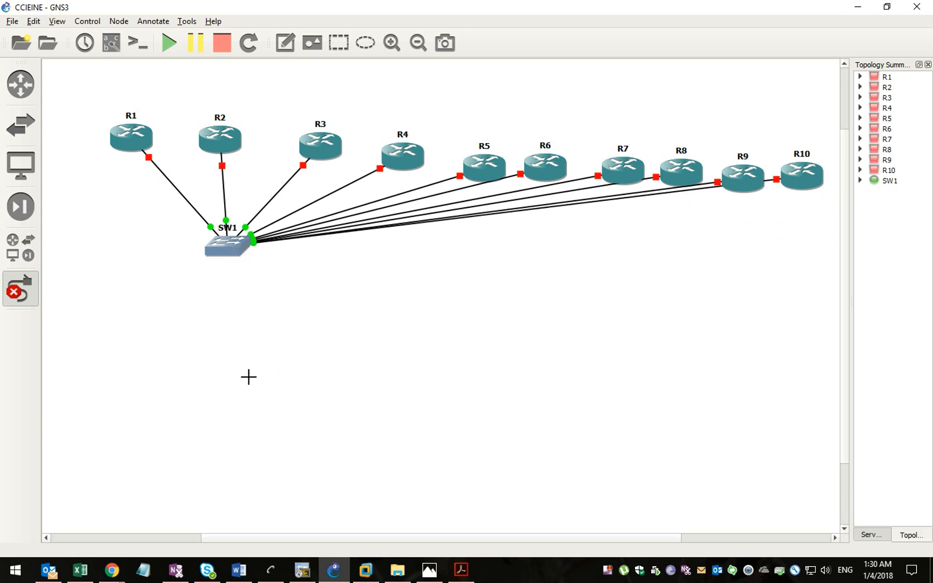
Move SW1 down below the middle of the router row and shift all ten routers slightly to the left
{"action": "key", "text": "Escape"}
{"action": "left_click_drag", "start_coordinate": [231, 262], "coordinate": [429, 334]}
{"action": "left_click_drag", "start_coordinate": [821, 93], "coordinate": [126, 349]}
{"action": "left_click_drag", "start_coordinate": [304, 148], "coordinate": [289, 141]}
{"action": "left_click", "coordinate": [277, 381]}
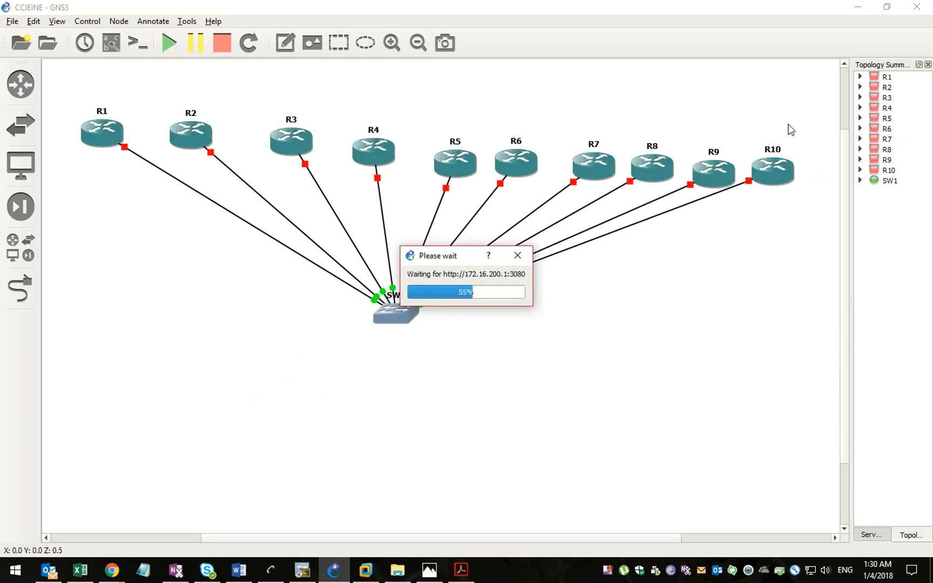
Raise routers R5 to R10 slightly and nudge R9 up so the row lines up better
{"action": "left_click_drag", "start_coordinate": [826, 98], "coordinate": [429, 216]}
{"action": "mouse_move", "coordinate": [464, 164]}
{"action": "left_mouse_down"}
{"action": "mouse_move", "coordinate": [462, 142]}
{"action": "mouse_move", "coordinate": [463, 153]}
{"action": "left_mouse_up"}
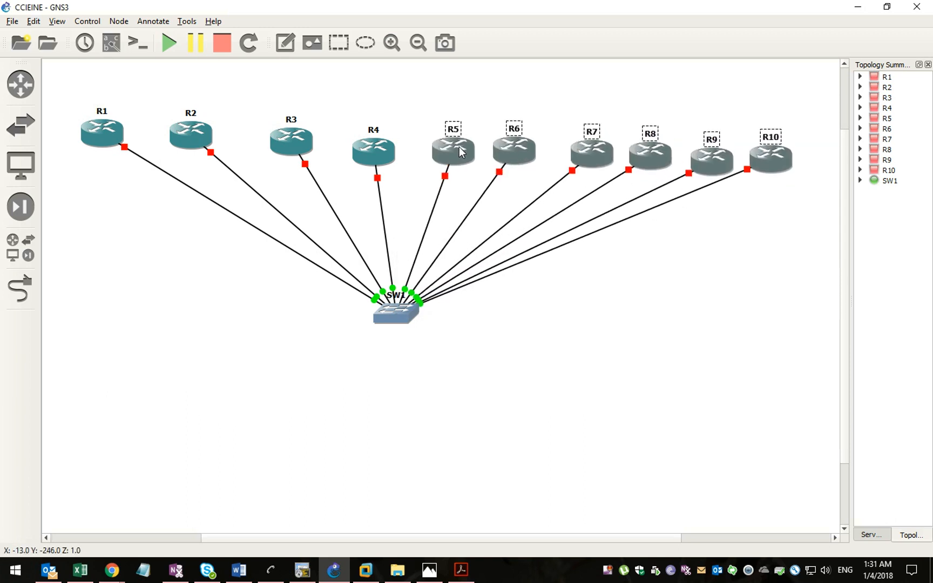
{"action": "left_click", "coordinate": [621, 363]}
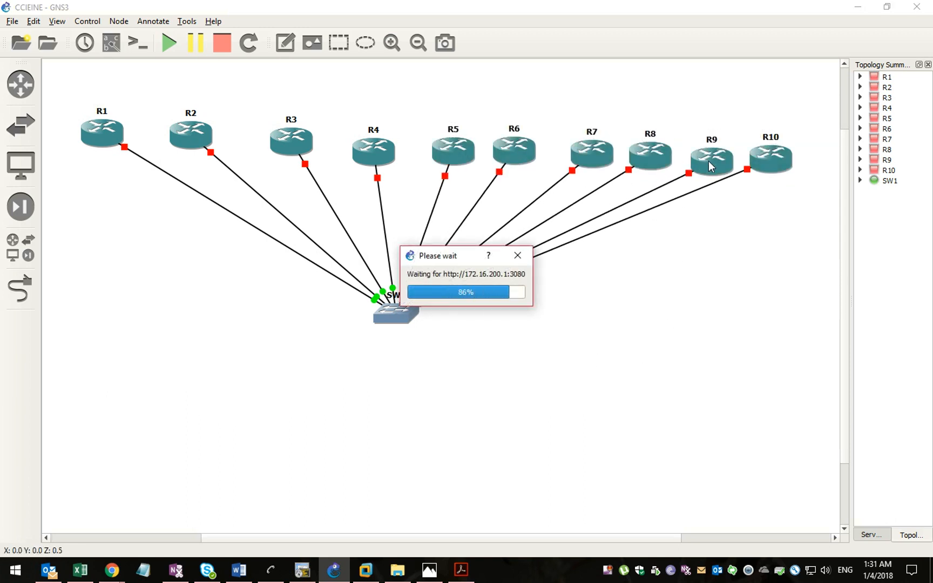
{"action": "left_click_drag", "start_coordinate": [711, 158], "coordinate": [710, 153]}
{"action": "left_click", "coordinate": [611, 310]}
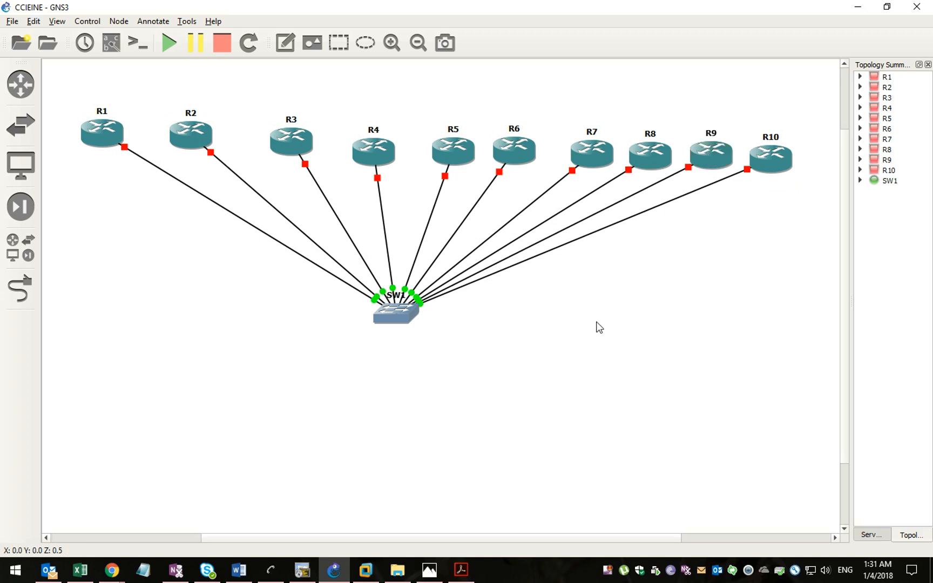
Start routers R1 to R4 and check the computer's CPU and memory load in Task Manager
{"action": "left_click_drag", "start_coordinate": [85, 98], "coordinate": [389, 198]}
{"action": "right_click", "coordinate": [284, 147]}
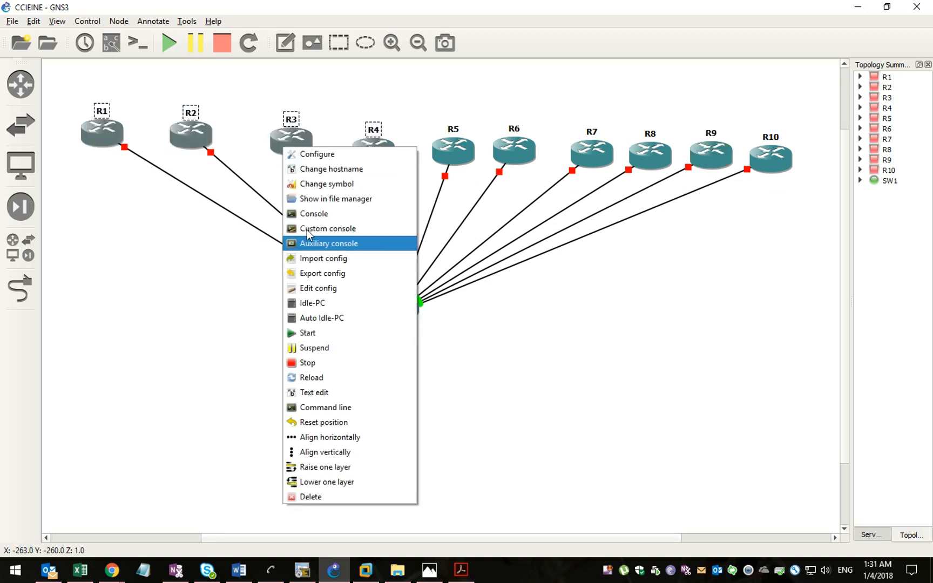
{"action": "left_click", "coordinate": [302, 338]}
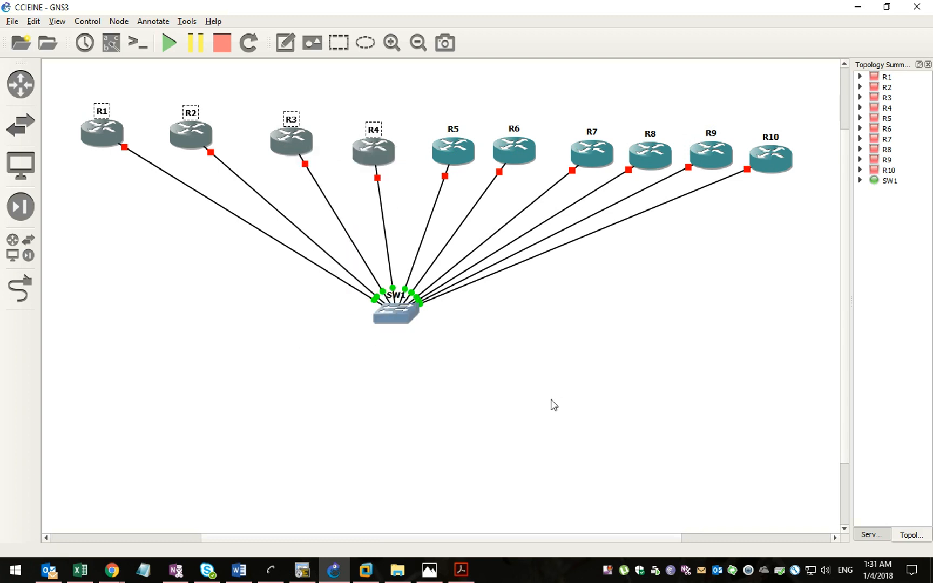
{"action": "right_click", "coordinate": [566, 579]}
{"action": "left_click", "coordinate": [568, 518]}
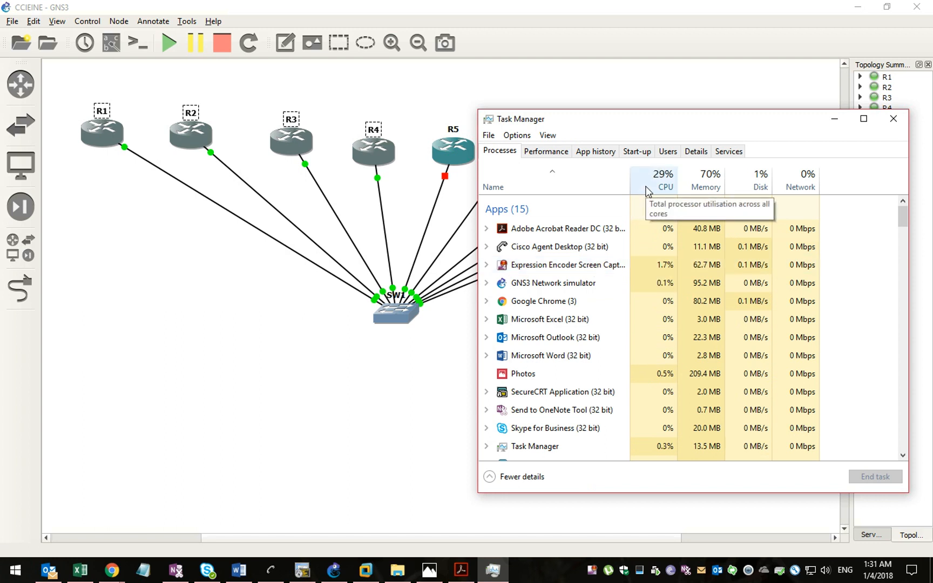
{"action": "left_click", "coordinate": [446, 227]}
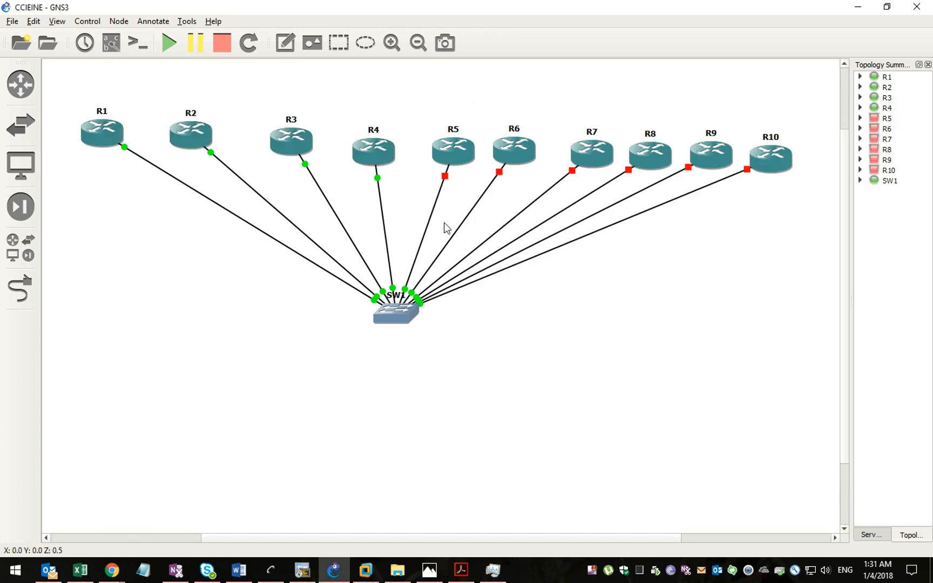
Start routers R5 to R10 and check the CPU and memory load again in Task Manager
{"action": "left_click_drag", "start_coordinate": [441, 101], "coordinate": [807, 201]}
{"action": "right_click", "coordinate": [642, 158]}
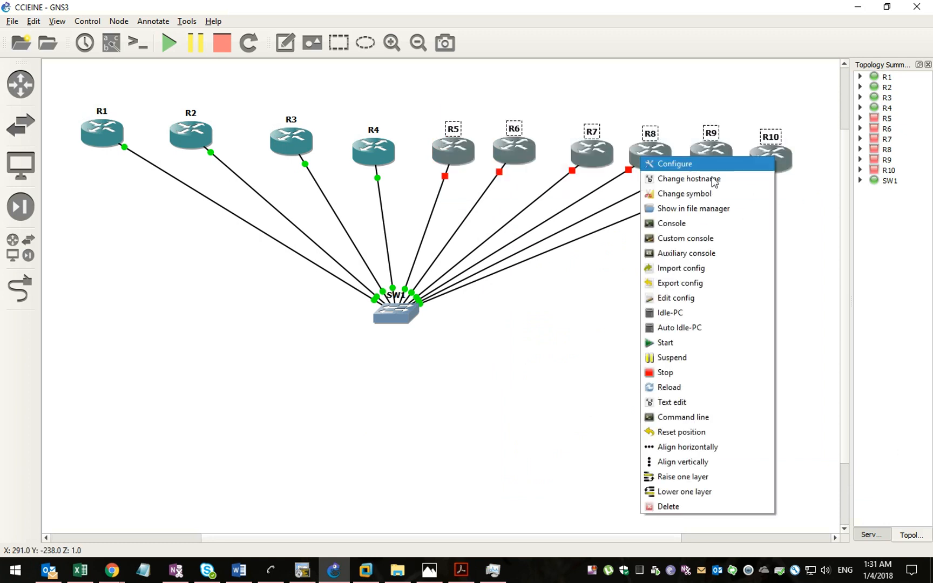
{"action": "left_click", "coordinate": [667, 344]}
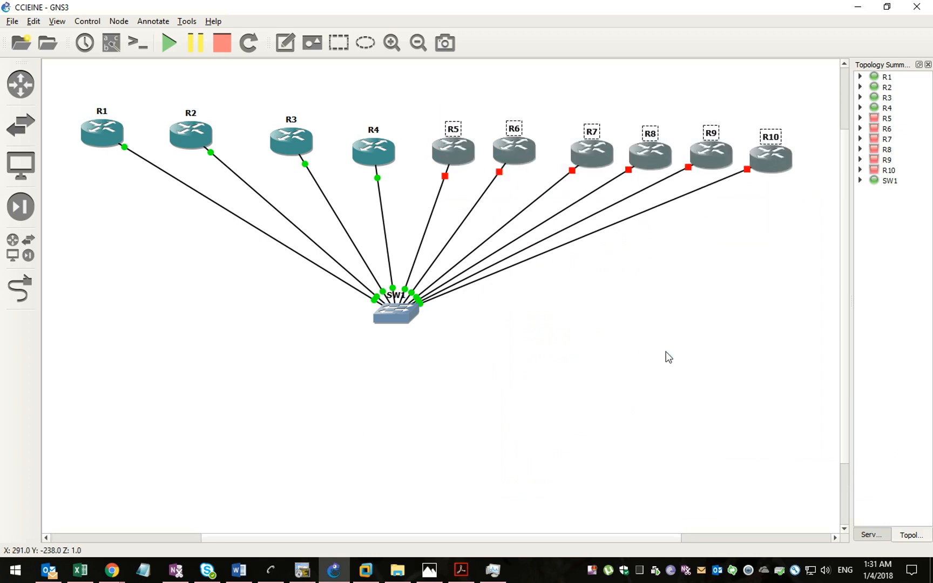
{"action": "left_click", "coordinate": [491, 569]}
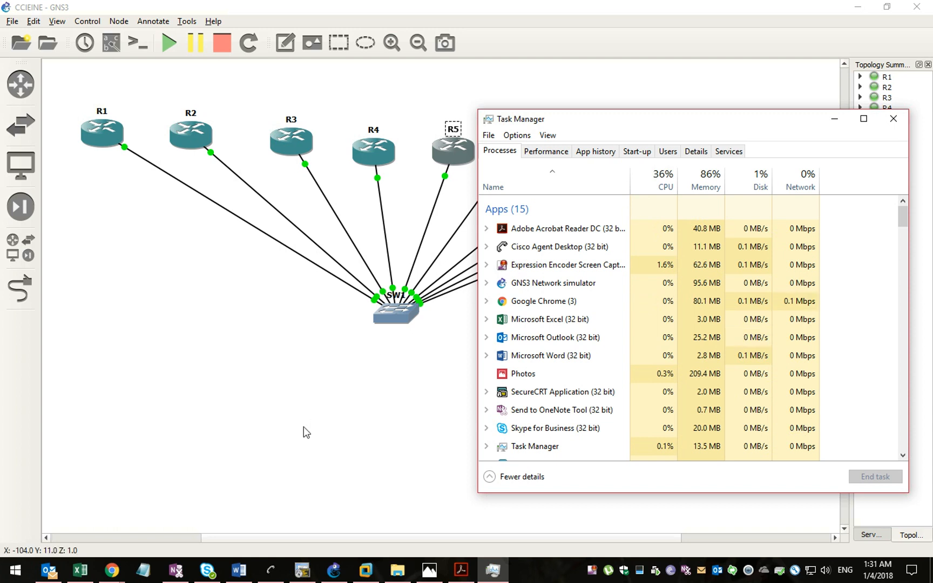
{"action": "left_click", "coordinate": [346, 435]}
Consult the INE topology PDF in Acrobat Reader, return to GNS3 and open R1's console at its command prompt
{"action": "left_click", "coordinate": [460, 571]}
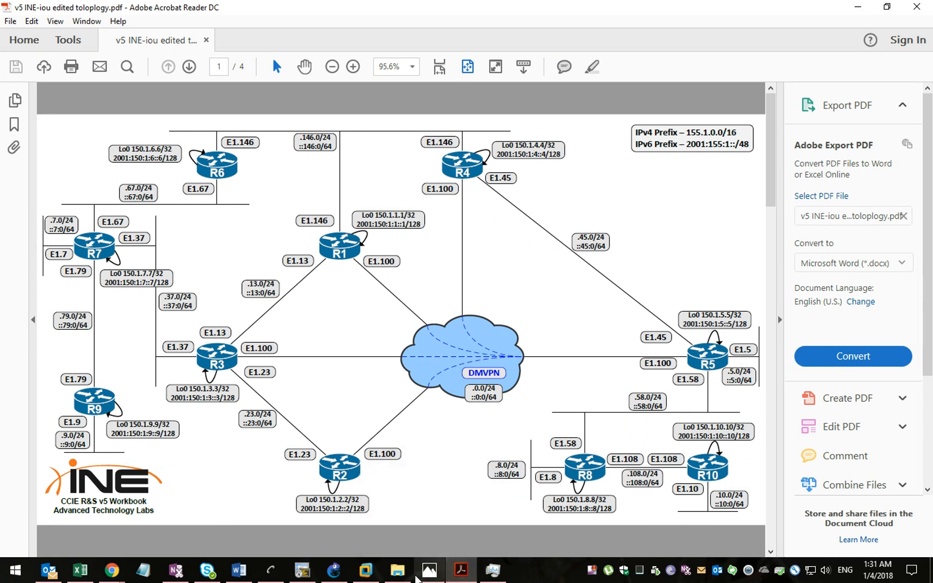
{"action": "left_click", "coordinate": [334, 570]}
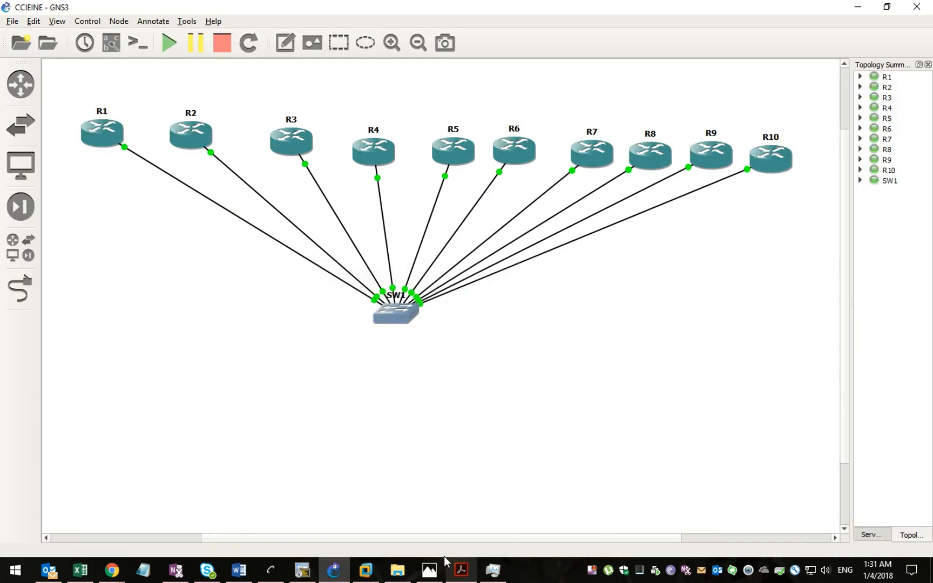
{"action": "right_click", "coordinate": [108, 136]}
{"action": "left_click", "coordinate": [223, 202]}
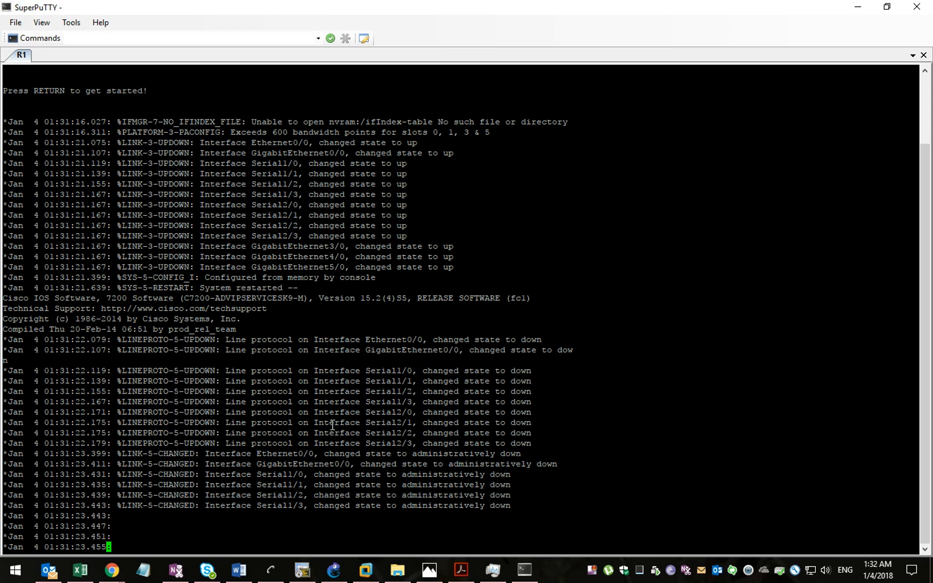
{"action": "key", "text": "Return"}
{"action": "key", "text": "Return"}
{"action": "key", "text": "Return"}
{"action": "key", "text": "Return"}
{"action": "key", "text": "Return"}
{"action": "key", "text": "Return"}
{"action": "key", "text": "Return"}
Enter global configuration mode on R1 and enable interface g0/0 with no shutdown
{"action": "type", "text": "conf t"}
{"action": "key", "text": "Return"}
{"action": "key", "text": "Return"}
{"action": "key", "text": "Return"}
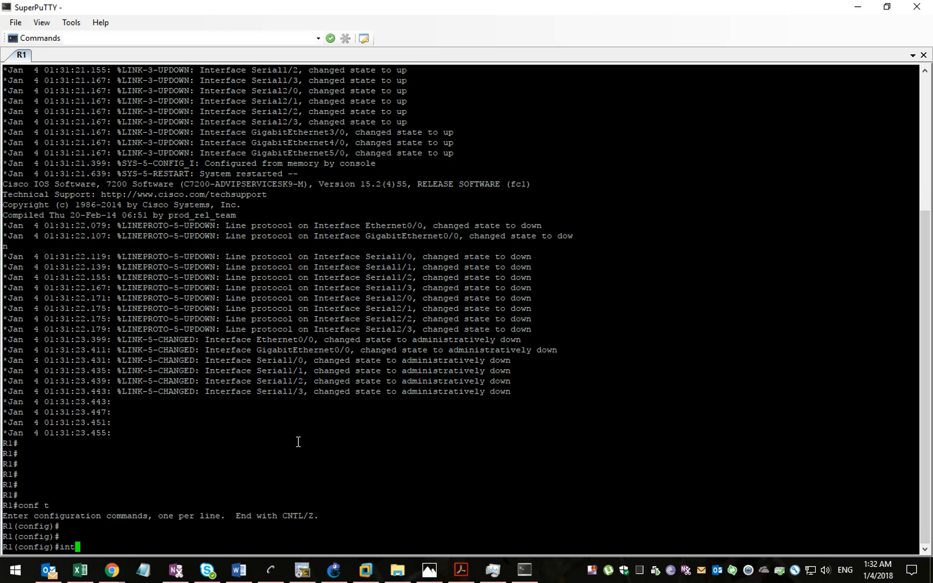
{"action": "type", "text": "int g0/0"}
{"action": "key", "text": "Return"}
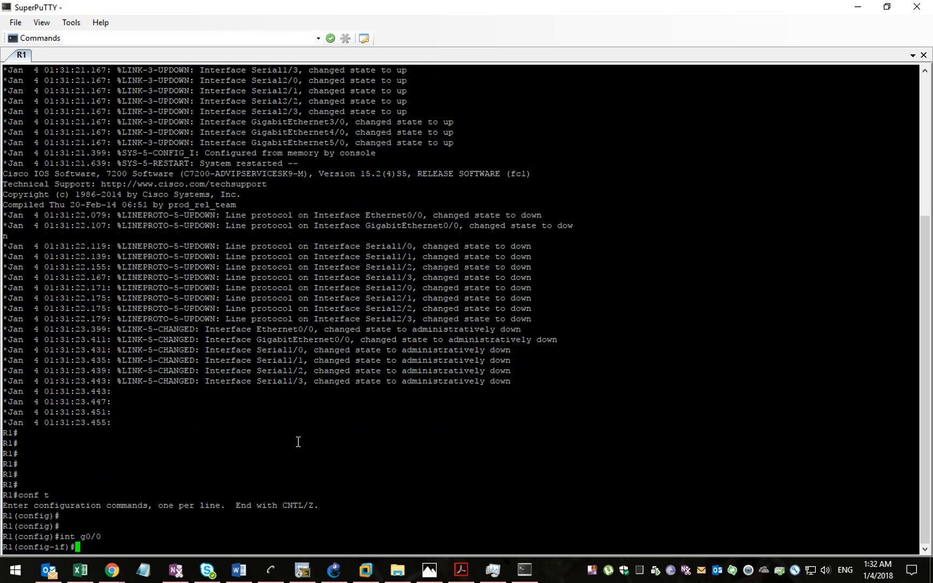
{"action": "type", "text": "no sh"}
{"action": "key", "text": "Return"}
Check R1's links in the topology PDF and create subinterface g0/0.146 with dot1Q encapsulation for VLAN 146
{"action": "type", "text": "int g0/0."}
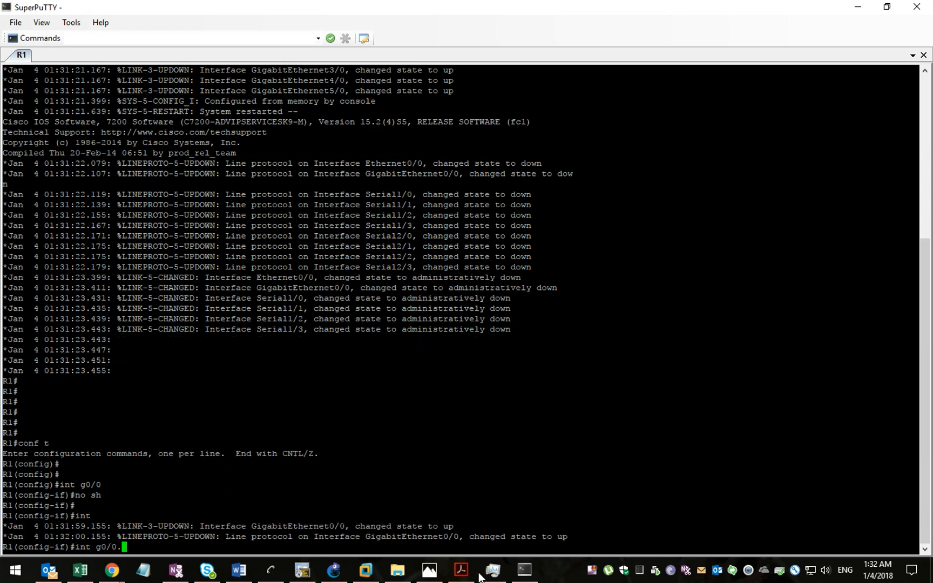
{"action": "left_click", "coordinate": [469, 572]}
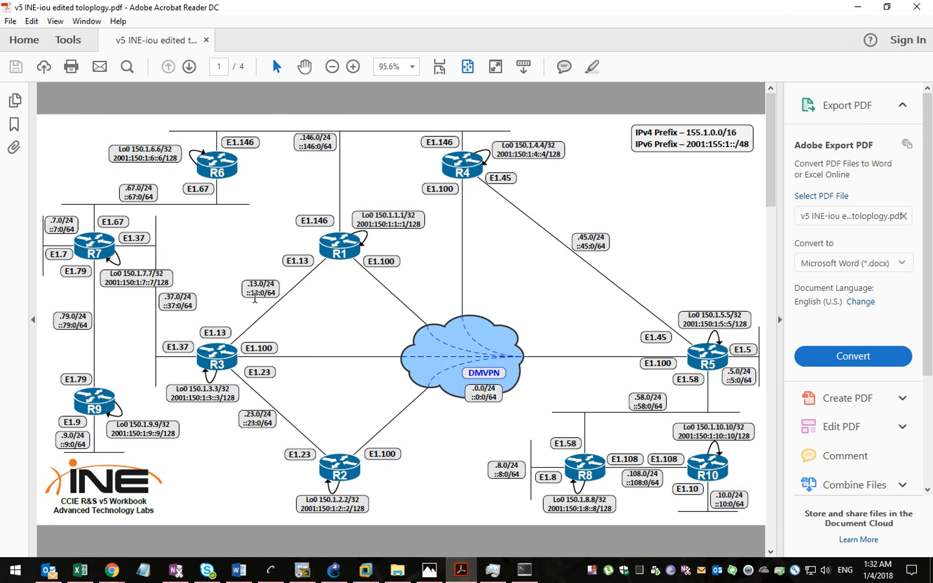
{"action": "left_click", "coordinate": [327, 221]}
{"action": "left_click", "coordinate": [525, 570]}
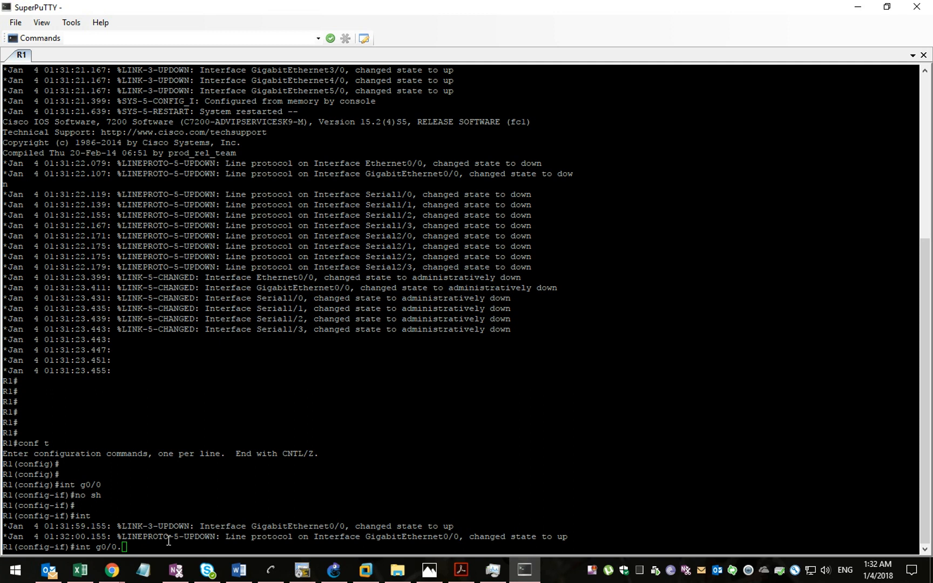
{"action": "type", "text": "146"}
{"action": "key", "text": "Return"}
{"action": "type", "text": "en"}
{"action": "key", "text": "Tab"}
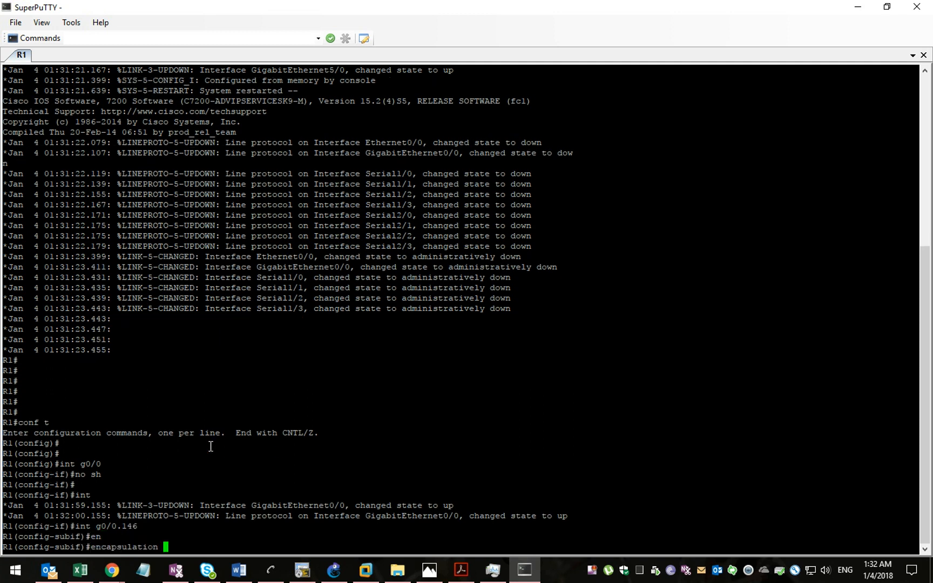
{"action": "type", "text": "do"}
{"action": "key", "text": "Tab"}
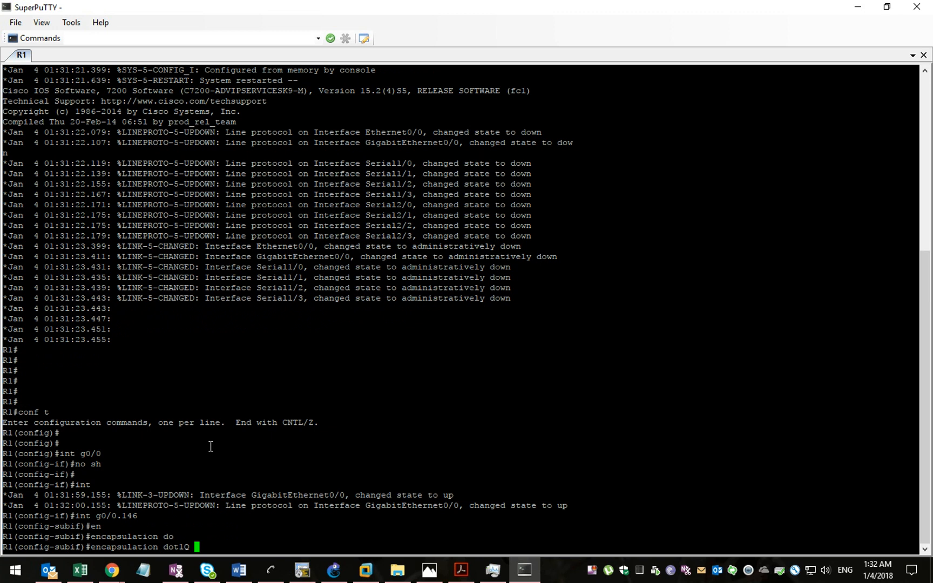
{"action": "type", "text": "146"}
{"action": "key", "text": "Return"}
Assign IP address 155.1.146.1 255.255.255.0 to R1's g0/0.146, consulting the topology PDF before confirming
{"action": "type", "text": "ip add"}
{"action": "key", "text": "Tab"}
{"action": "type", "text": "155."}
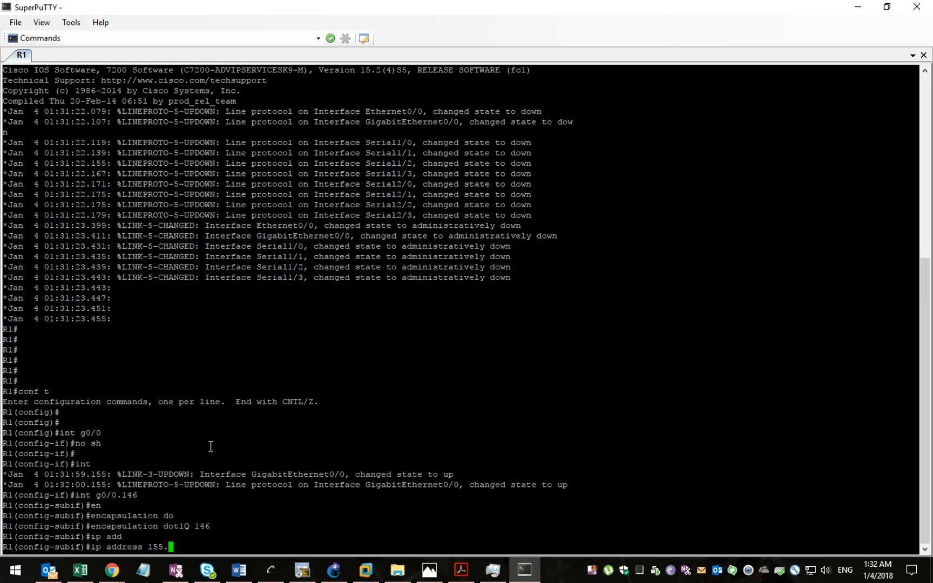
{"action": "type", "text": "1.146.1 255.255.255.0"}
{"action": "left_click", "coordinate": [461, 570]}
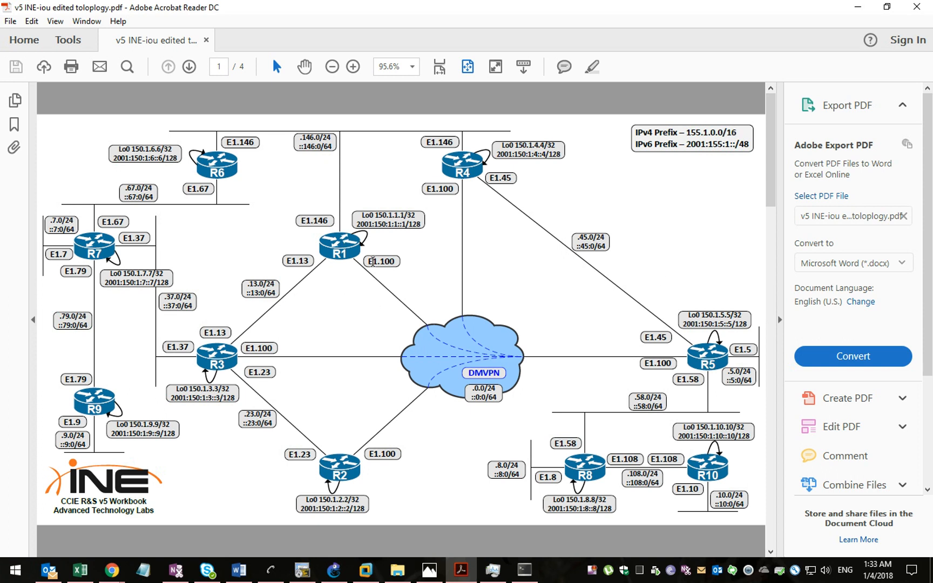
{"action": "left_click", "coordinate": [524, 570]}
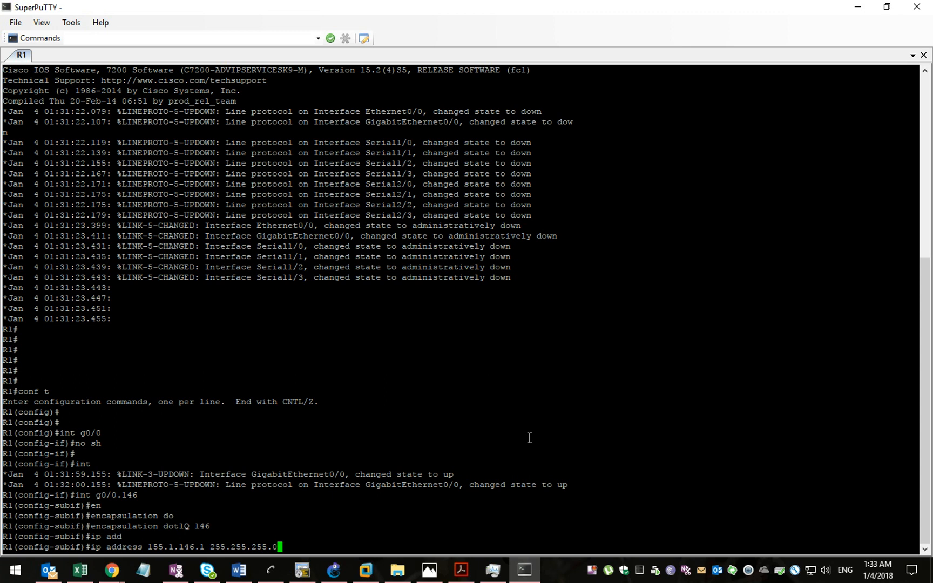
{"action": "key", "text": "Return"}
{"action": "key", "text": "Return"}
{"action": "key", "text": "Return"}
{"action": "key", "text": "Return"}
Check the topology PDF and create subinterface g0/0.100 on R1 with dot1Q encapsulation for VLAN 100
{"action": "type", "text": "int"}
{"action": "left_click", "coordinate": [462, 570]}
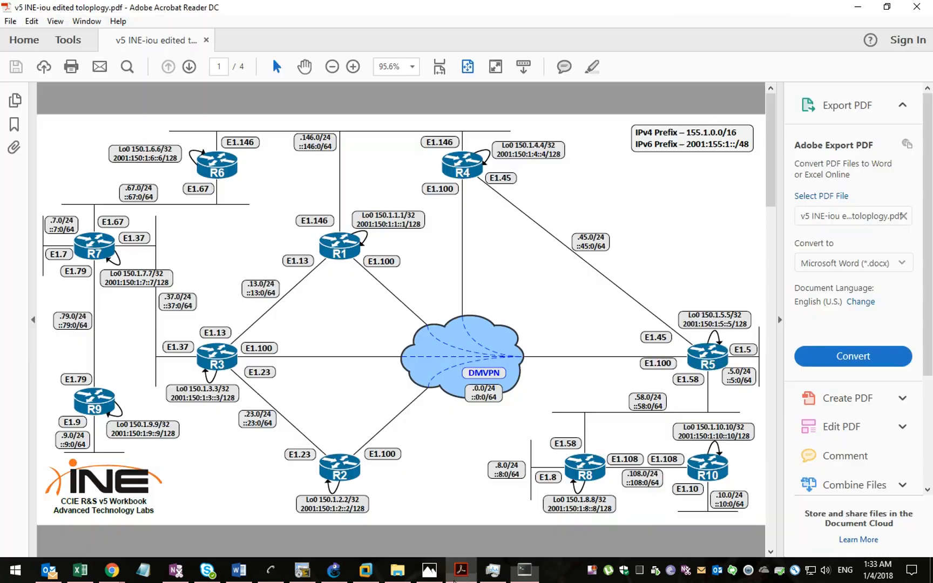
{"action": "left_click", "coordinate": [524, 570]}
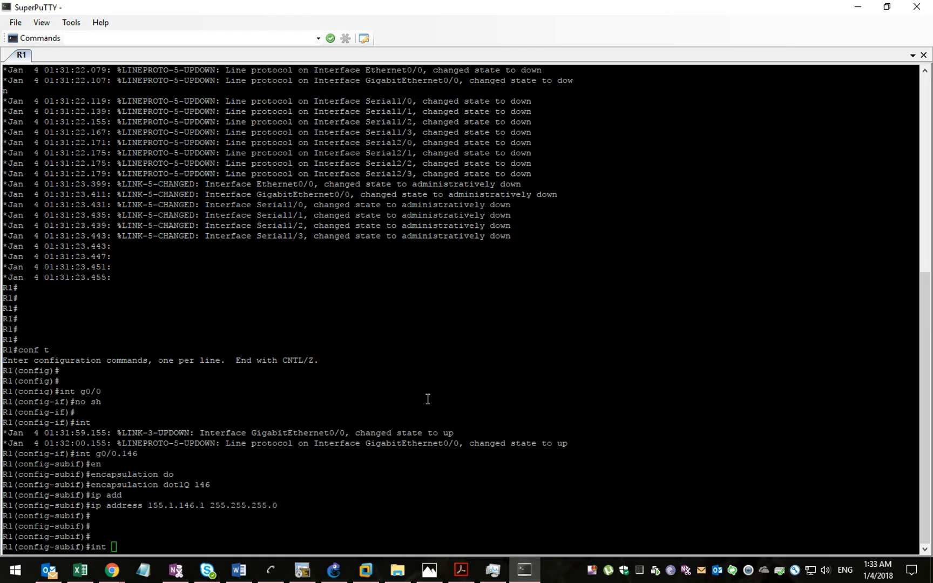
{"action": "type", "text": "g0/0.100"}
{"action": "key", "text": "Return"}
{"action": "type", "text": "en"}
{"action": "key", "text": "Tab"}
{"action": "type", "text": "do"}
{"action": "key", "text": "Tab"}
{"action": "type", "text": "100"}
{"action": "key", "text": "Return"}
Assign IP address 155.1.100.1 255.255.255.0 to R1's subinterface g0/0.100
{"action": "type", "text": "ip add"}
{"action": "key", "text": "Tab"}
{"action": "type", "text": "155.1.100.1 255.255.255.0"}
{"action": "key", "text": "Return"}
{"action": "key", "text": "Return"}
{"action": "key", "text": "Return"}
Check the R1–R3 link in the topology PDF and create subinterface g0/0.13 on R1 with dot1Q encapsulation 13
{"action": "type", "text": "int "}
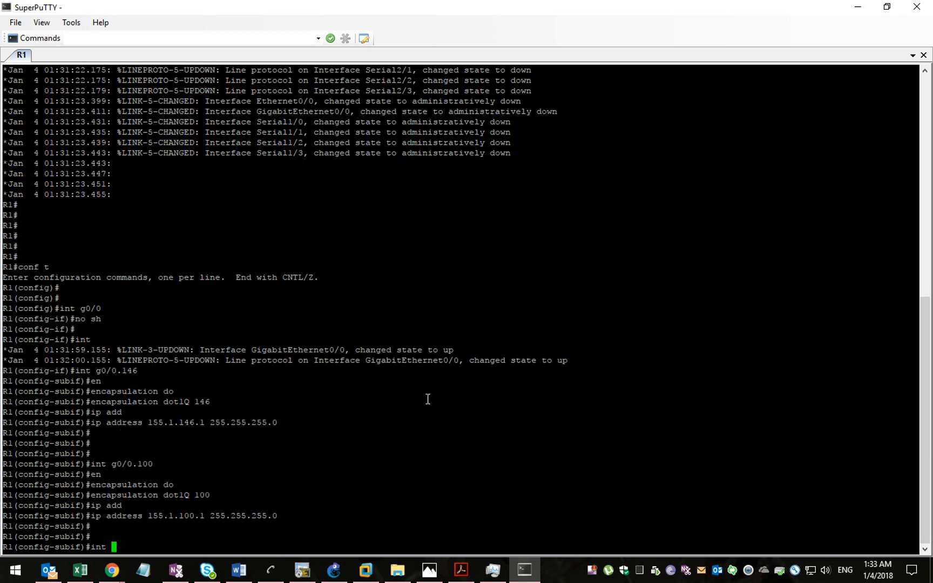
{"action": "type", "text": "g0/0."}
{"action": "left_click", "coordinate": [461, 570]}
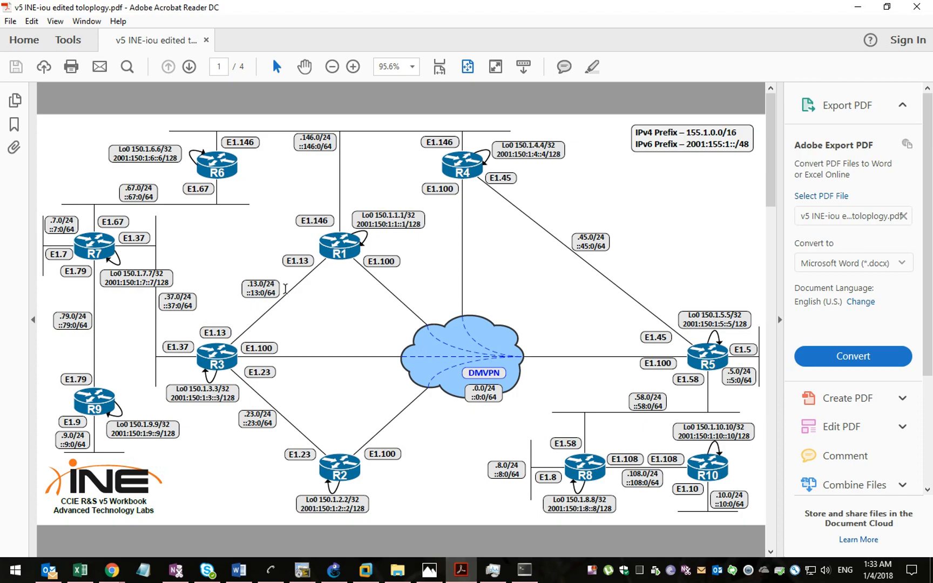
{"action": "left_click", "coordinate": [524, 570]}
{"action": "type", "text": "13"}
{"action": "key", "text": "Return"}
{"action": "type", "text": "en"}
{"action": "key", "text": "Tab"}
{"action": "type", "text": "do"}
{"action": "key", "text": "Tab"}
{"action": "type", "text": "13"}
{"action": "key", "text": "Return"}
Assign IP address 155.1.13.1 255.255.255.0 to R1's subinterface g0/0.13
{"action": "type", "text": "ip add"}
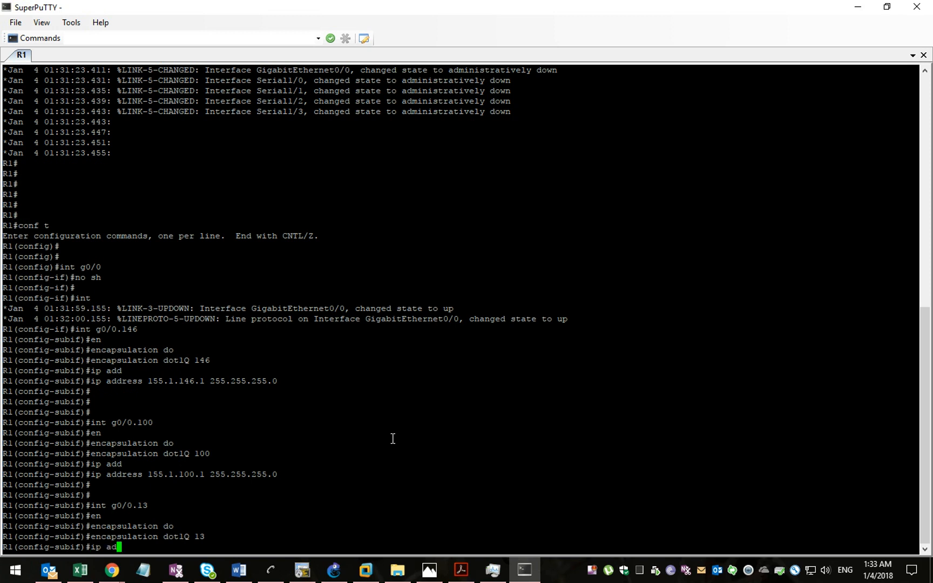
{"action": "key", "text": "Tab"}
{"action": "type", "text": "155.1."}
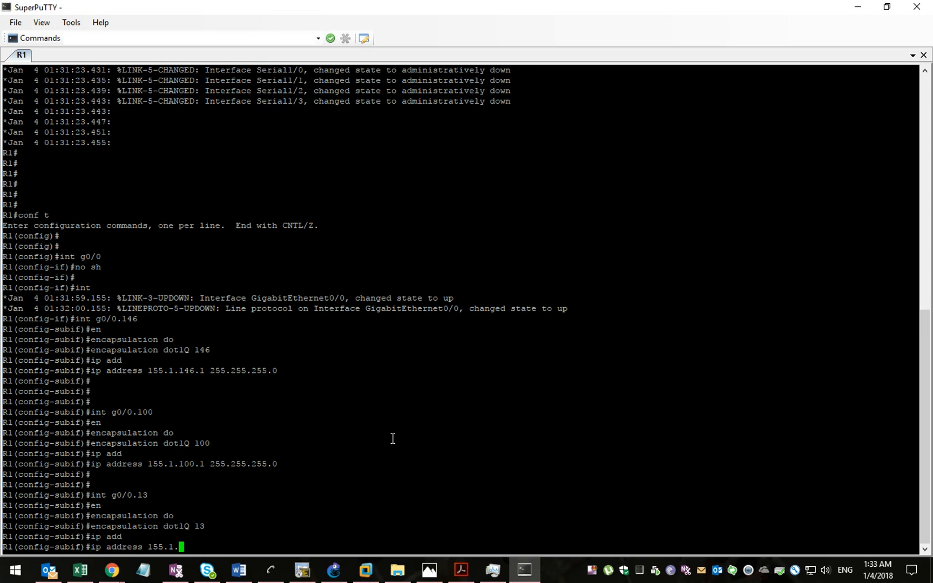
{"action": "type", "text": "13.1 255.255.255.0"}
{"action": "key", "text": "Return"}
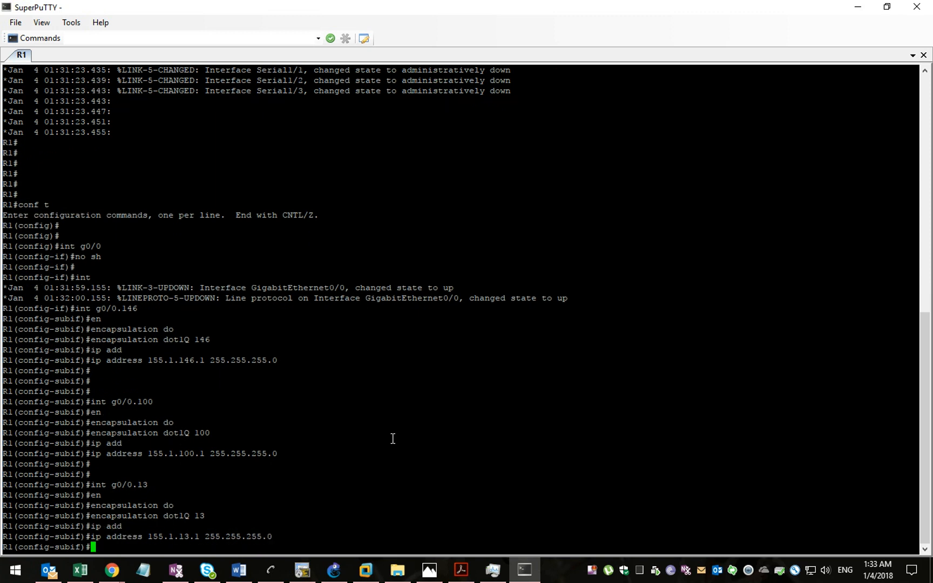
{"action": "key", "text": "Return"}
{"action": "key", "text": "Return"}
{"action": "key", "text": "Return"}
{"action": "key", "text": "Return"}
Exit the subinterface configuration on R1 and create interface loopback 0
{"action": "type", "text": "exit"}
{"action": "key", "text": "Return"}
{"action": "key", "text": "Return"}
{"action": "type", "text": "int loo"}
{"action": "key", "text": "Tab"}
{"action": "type", "text": "0"}
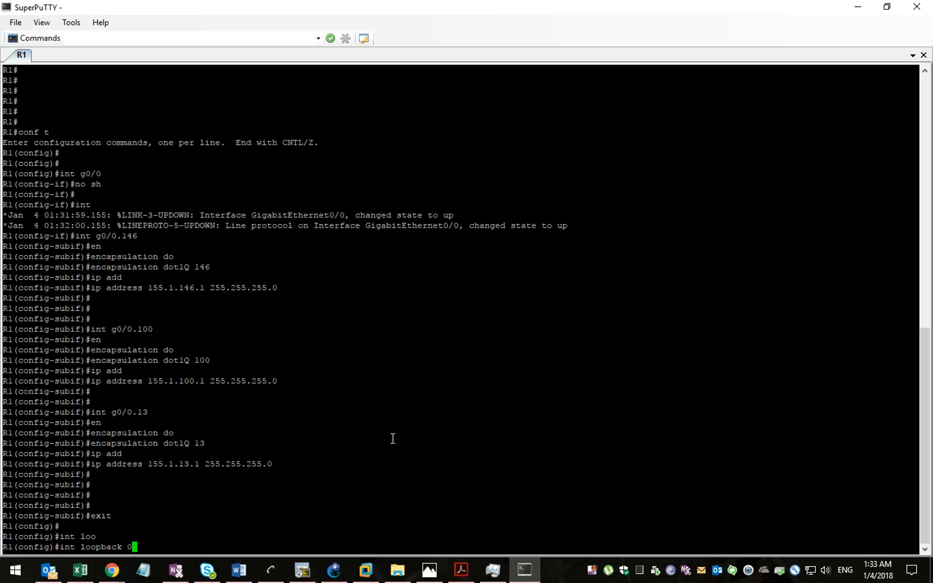
{"action": "key", "text": "Return"}
Assign IP address 150.1.1.1 255.255.255.255 to R1's loopback 0, copying the address from the topology PDF
{"action": "type", "text": "ip add"}
{"action": "key", "text": "Tab"}
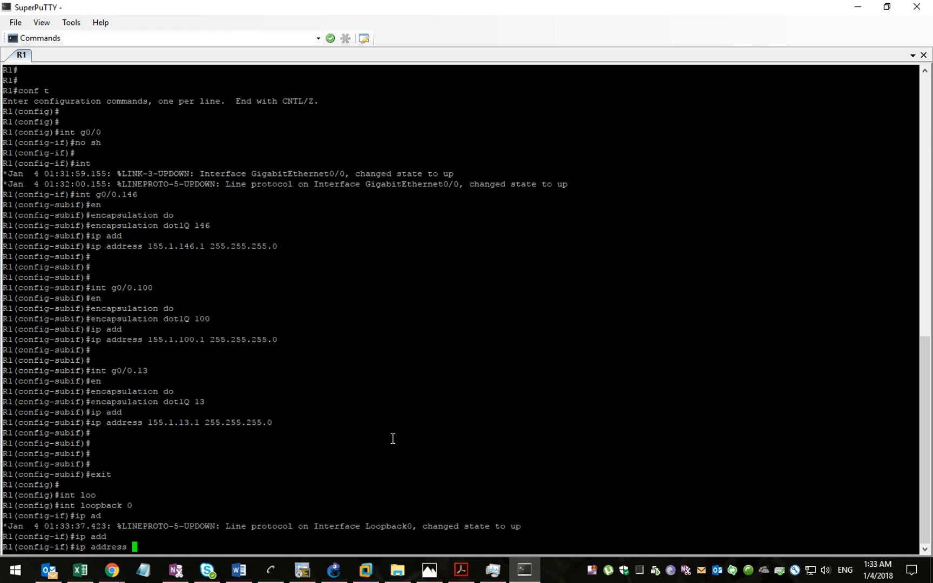
{"action": "left_click", "coordinate": [461, 570]}
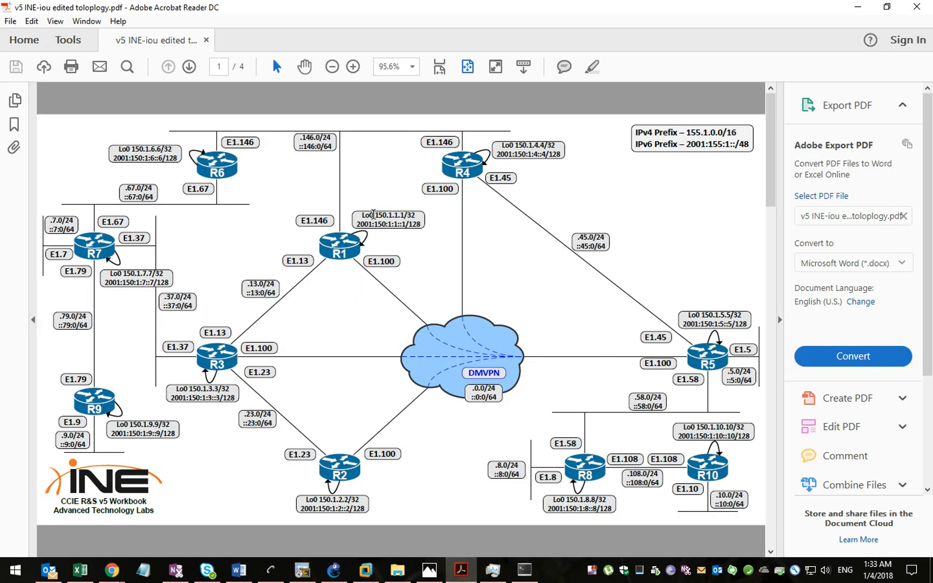
{"action": "left_click_drag", "start_coordinate": [377, 213], "coordinate": [406, 216]}
{"action": "right_click", "coordinate": [392, 216]}
{"action": "left_click", "coordinate": [418, 232]}
{"action": "left_click", "coordinate": [523, 569]}
{"action": "right_click", "coordinate": [414, 312]}
{"action": "type", "text": "255."}
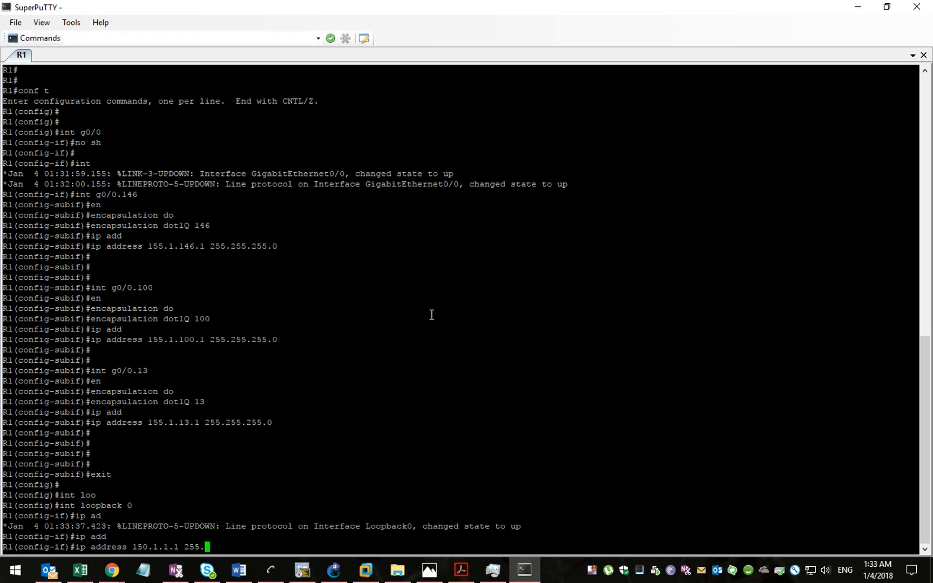
{"action": "type", "text": "255.255.255.25"}
{"action": "key", "text": "Return"}
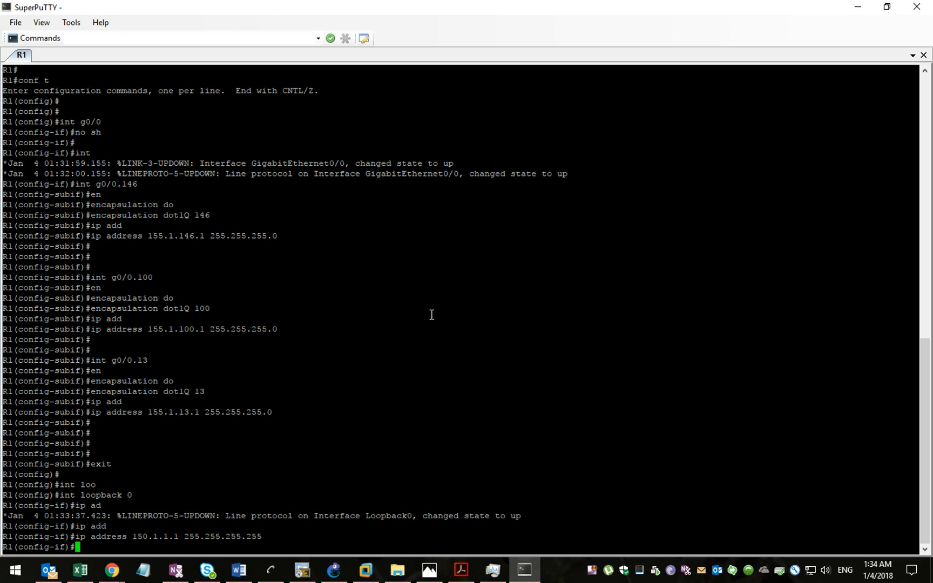
Exit the loopback interface and end configuration mode on R1
{"action": "type", "text": "exit"}
{"action": "key", "text": "Return"}
{"action": "key", "text": "Return"}
{"action": "key", "text": "Return"}
{"action": "key", "text": "Return"}
{"action": "key", "text": "Return"}
{"action": "key", "text": "Return"}
{"action": "key", "text": "Return"}
{"action": "key", "text": "Return"}
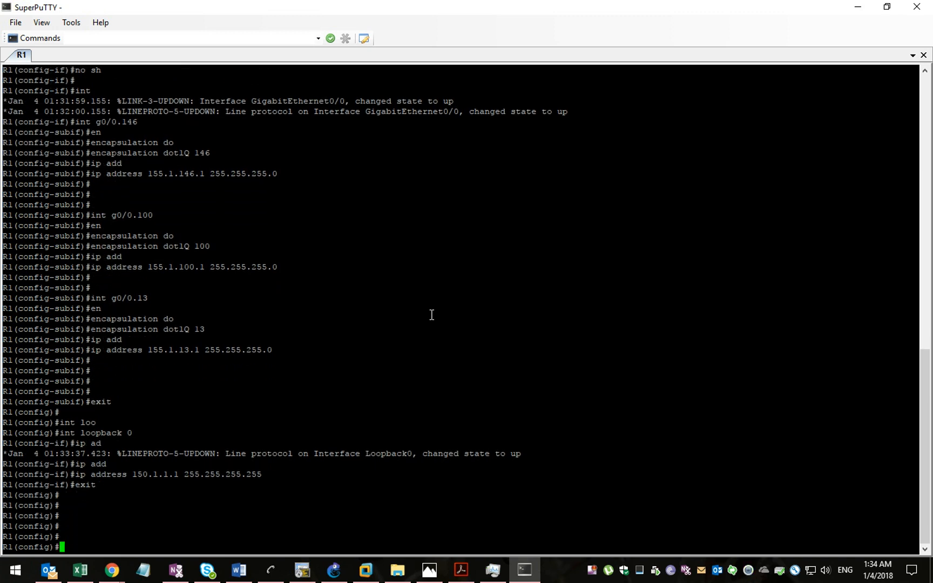
{"action": "type", "text": "end"}
{"action": "key", "text": "Return"}
{"action": "key", "text": "Return"}
Show R1's brief IP interface summary to check the subinterface and loopback addresses
{"action": "type", "text": "sh ip int bri"}
{"action": "key", "text": "Tab"}
{"action": "key", "text": "Return"}
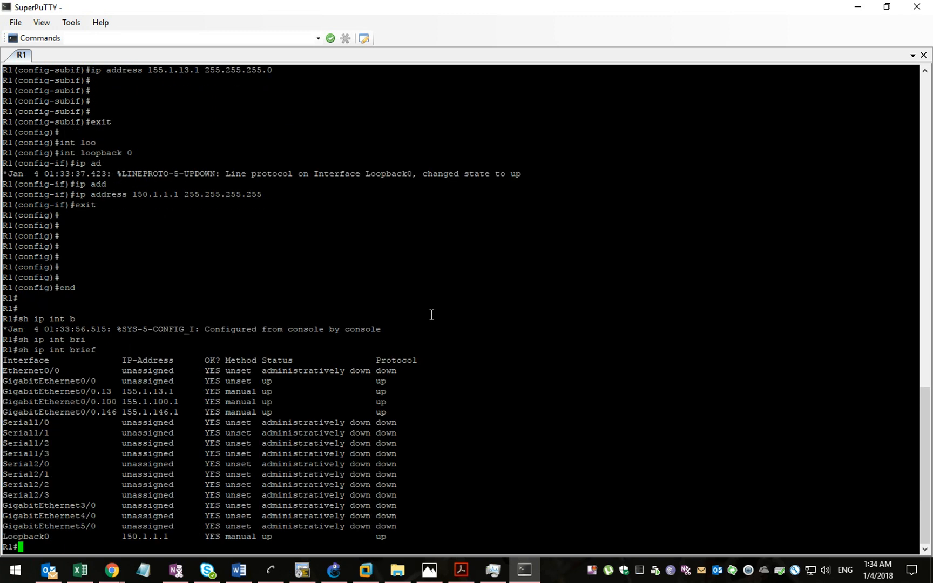
{"action": "key", "text": "Return"}
{"action": "key", "text": "Return"}
{"action": "key", "text": "Return"}
{"action": "key", "text": "Return"}
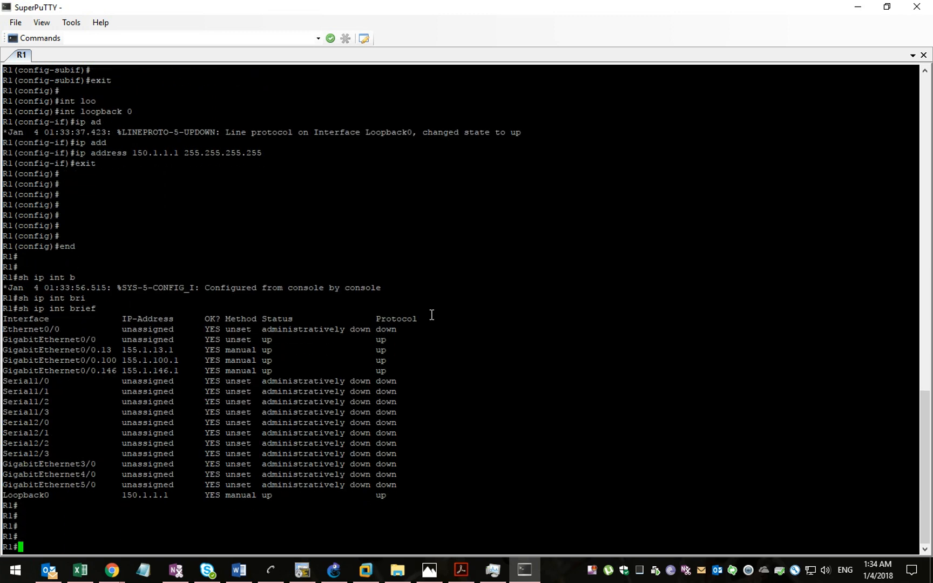
Save R1's configuration with wr and confirm overwriting the previous NVRAM configuration
{"action": "type", "text": "wr"}
{"action": "key", "text": "Return"}
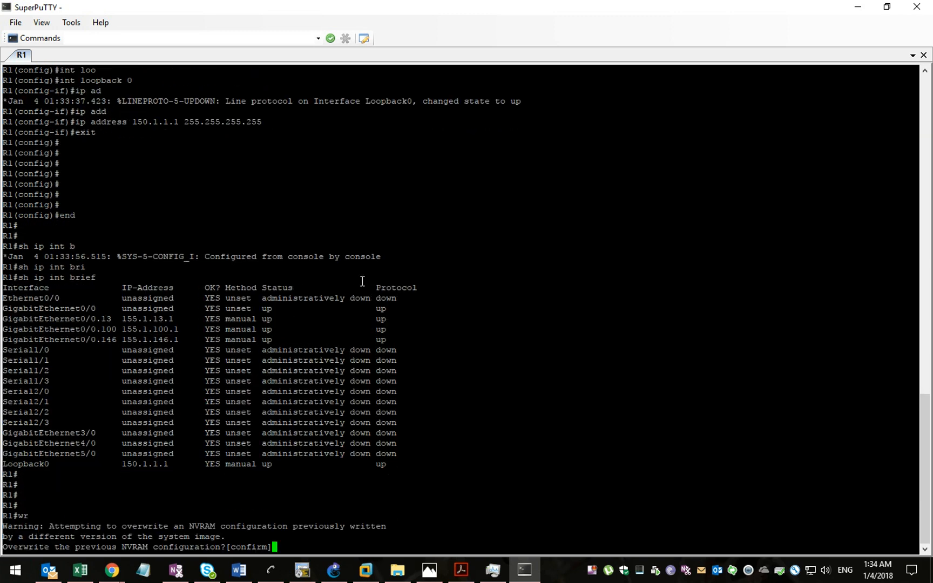
{"action": "key", "text": "Return"}
{"action": "key", "text": "Return"}
{"action": "key", "text": "Return"}
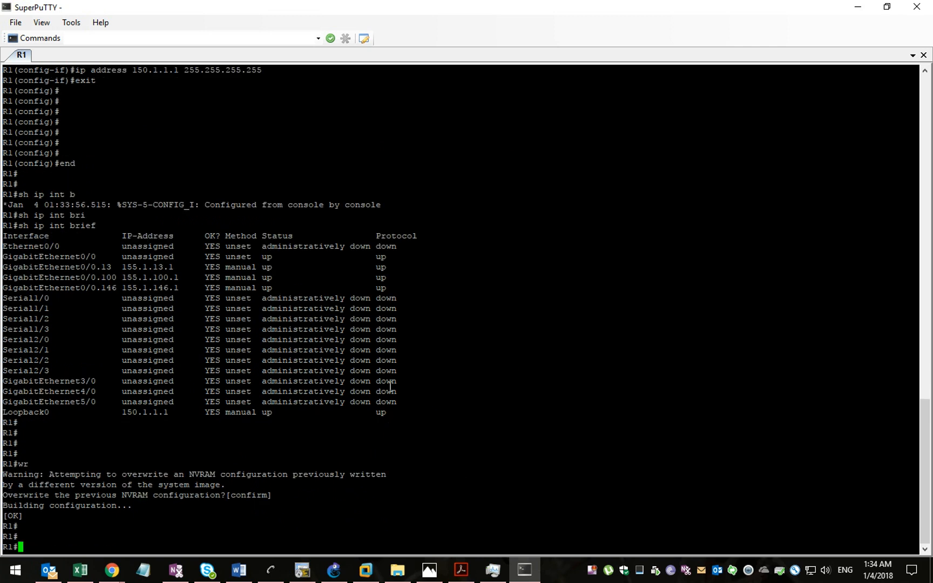
Switch to GNS3 and open the consoles of routers R2, R3, R4 and R5
{"action": "left_click", "coordinate": [333, 570]}
{"action": "right_click", "coordinate": [187, 133]}
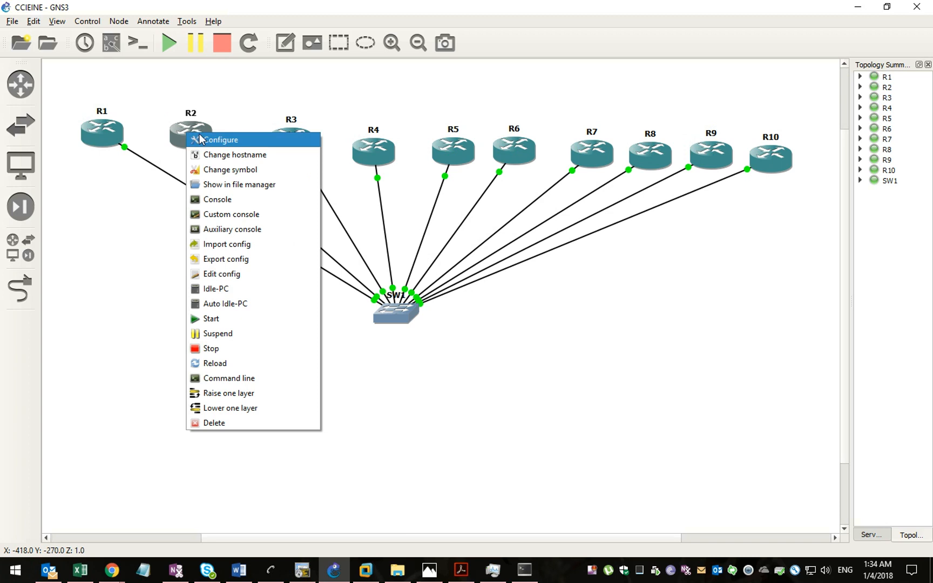
{"action": "left_click", "coordinate": [217, 199]}
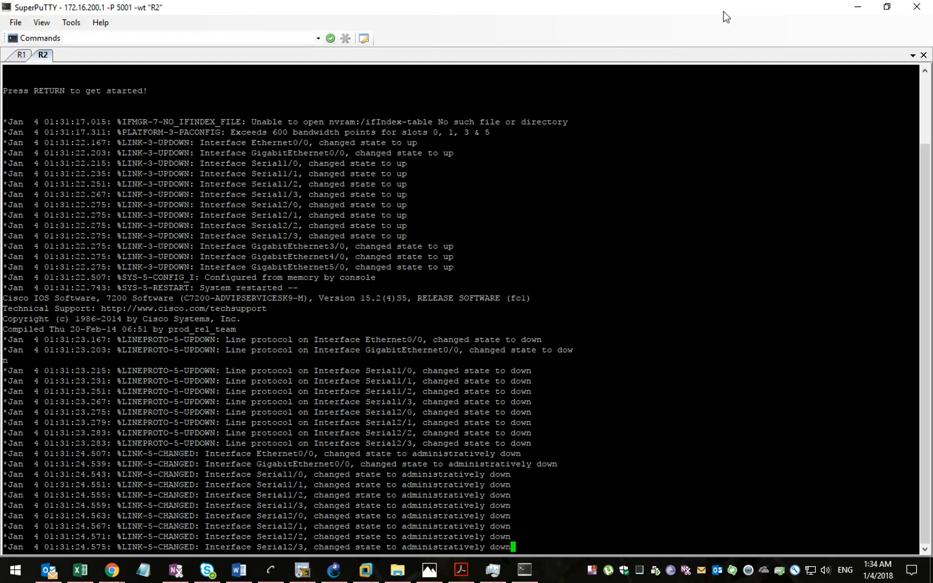
{"action": "left_click", "coordinate": [853, 9]}
{"action": "right_click", "coordinate": [290, 148]}
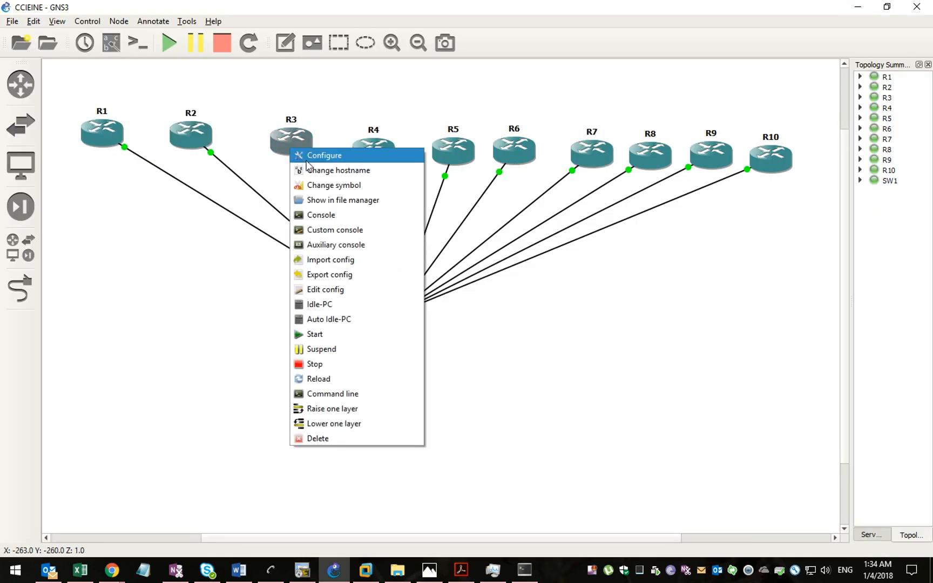
{"action": "left_click", "coordinate": [318, 216]}
{"action": "right_click", "coordinate": [363, 147]}
{"action": "left_click", "coordinate": [411, 215]}
{"action": "right_click", "coordinate": [449, 151]}
{"action": "left_click", "coordinate": [478, 217]}
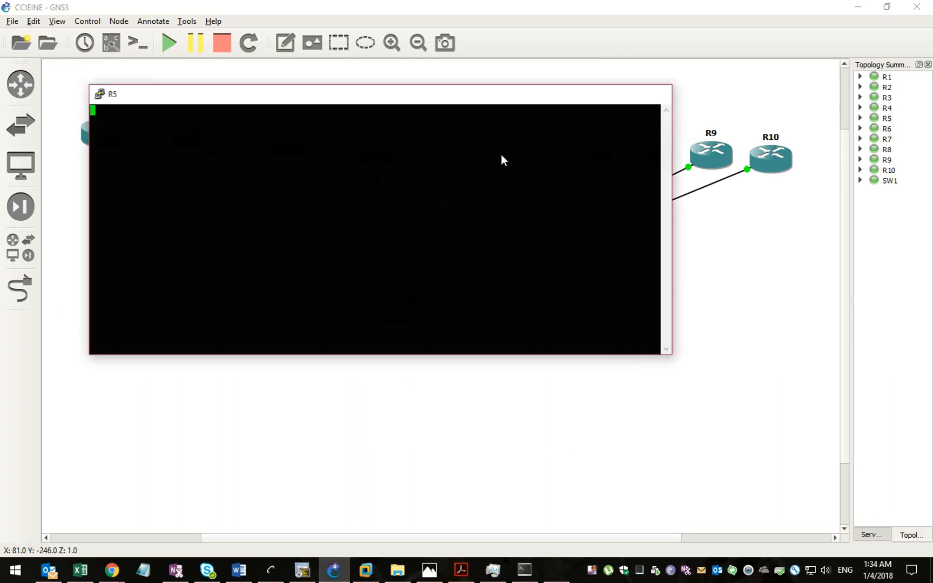
Open the consoles of routers R6, R7, R8, R9 and R10
{"action": "right_click", "coordinate": [505, 153]}
{"action": "left_click", "coordinate": [530, 219]}
{"action": "right_click", "coordinate": [592, 152]}
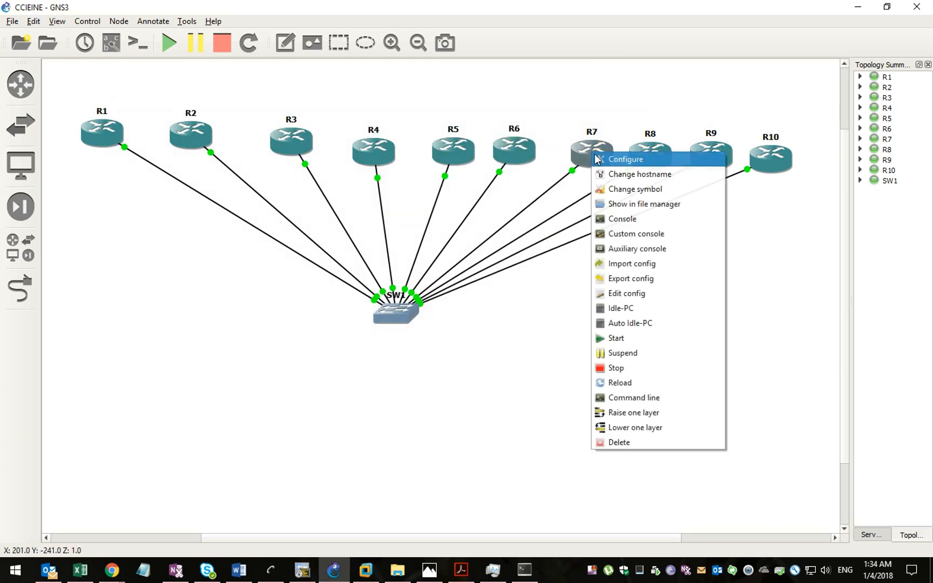
{"action": "left_click", "coordinate": [623, 218]}
{"action": "right_click", "coordinate": [644, 153]}
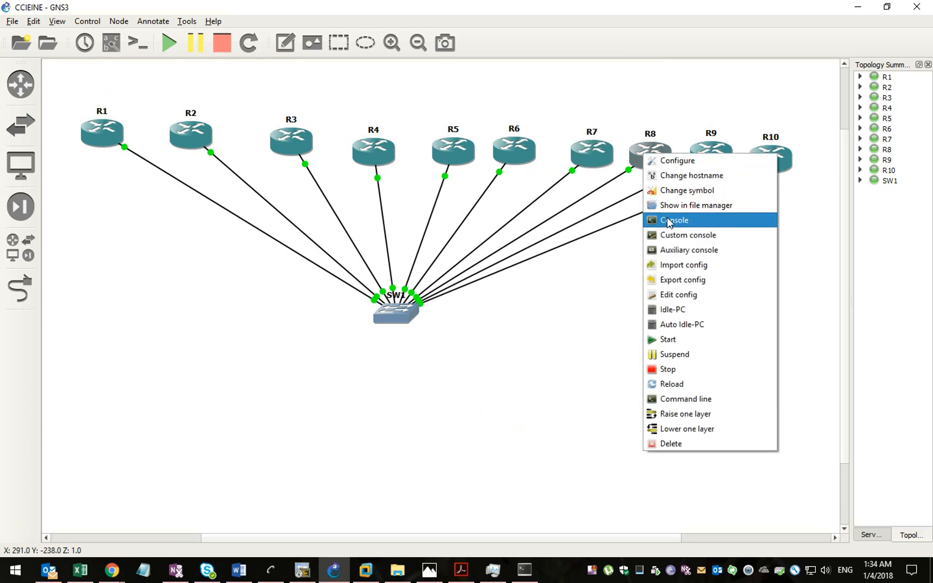
{"action": "left_click", "coordinate": [671, 219]}
{"action": "right_click", "coordinate": [707, 162]}
{"action": "left_click", "coordinate": [737, 219]}
{"action": "right_click", "coordinate": [767, 161]}
{"action": "left_click", "coordinate": [799, 226]}
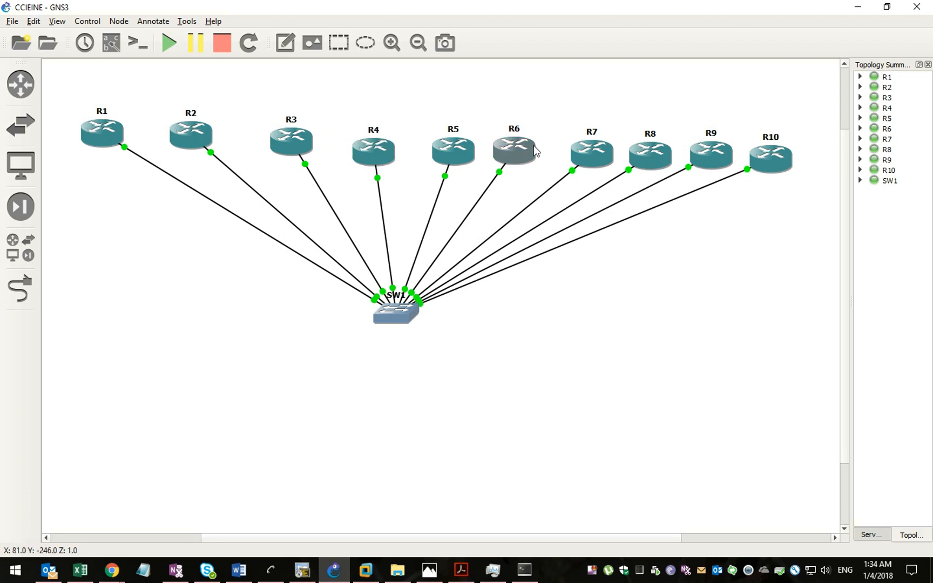
Check R2's links in the topology PDF and create subinterface g0/0.100 on R2 with dot1Q encapsulation 100
{"action": "left_click", "coordinate": [461, 570]}
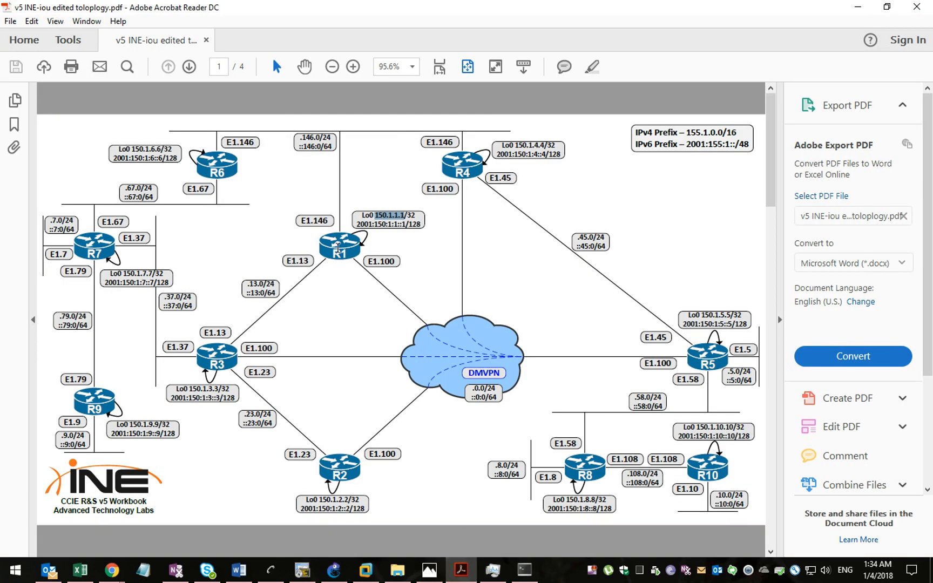
{"action": "left_click", "coordinate": [487, 188]}
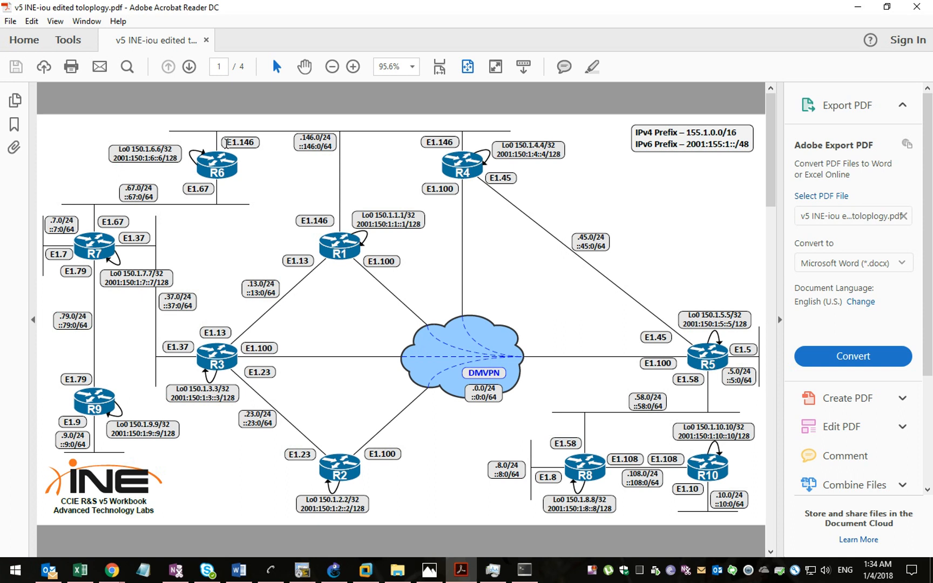
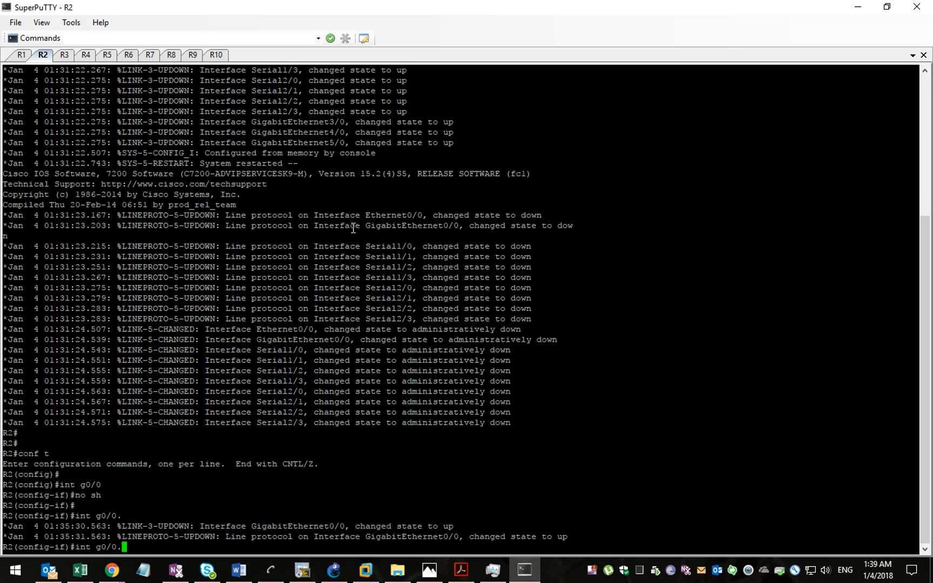
{"action": "left_click", "coordinate": [462, 569]}
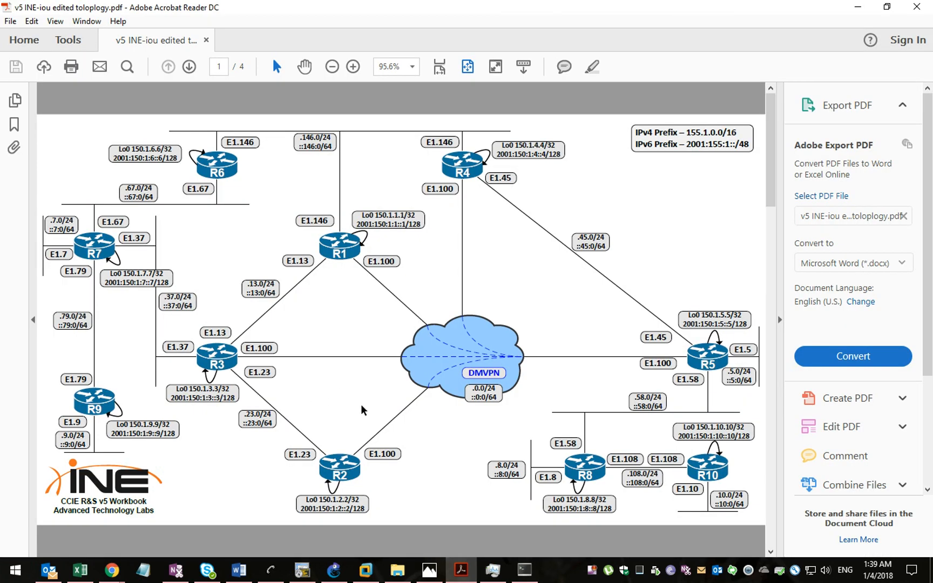
{"action": "left_click", "coordinate": [524, 570]}
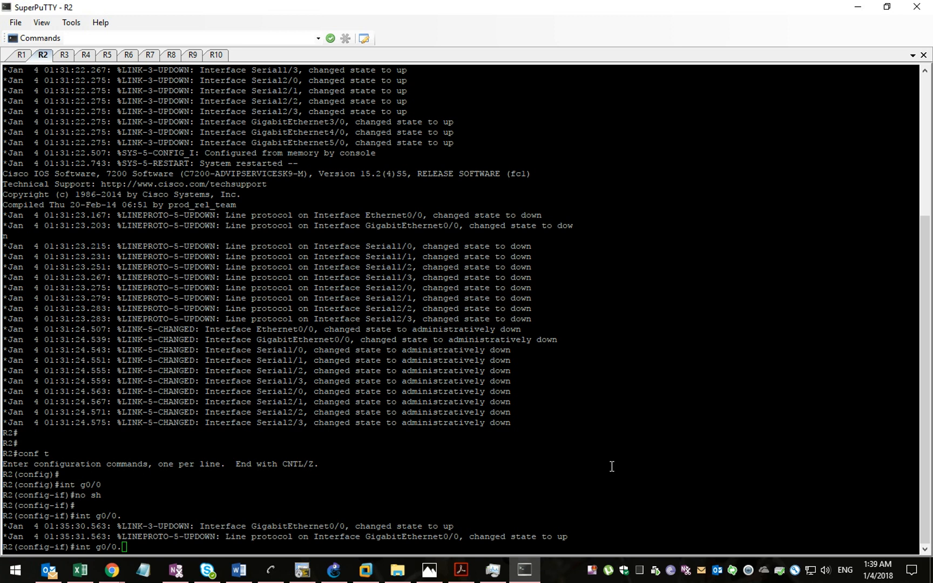
{"action": "type", "text": "100"}
{"action": "key", "text": "Return"}
{"action": "type", "text": "en"}
{"action": "key", "text": "Tab"}
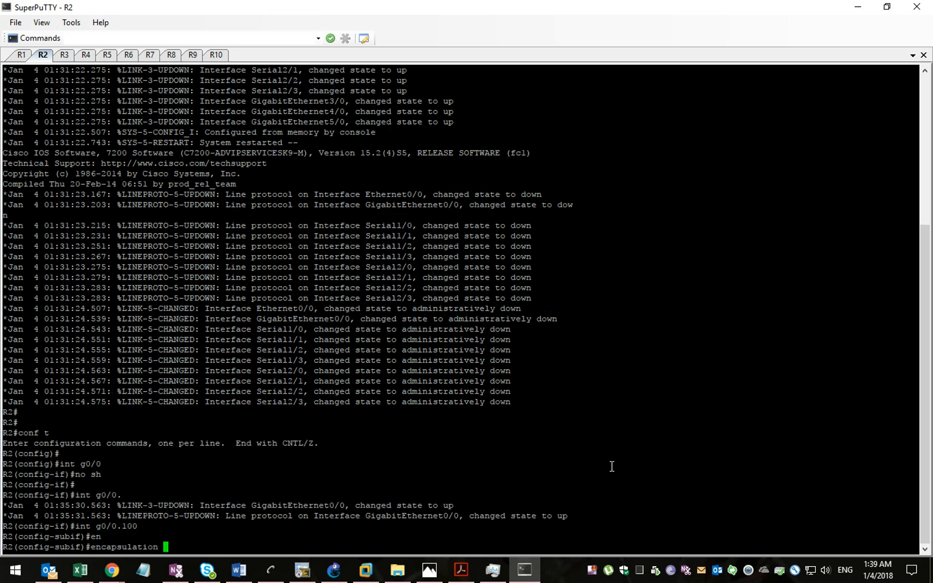
{"action": "type", "text": "do"}
{"action": "key", "text": "Tab"}
{"action": "type", "text": "100"}
{"action": "key", "text": "Return"}
Assign IP address 155.1.100.2 255.255.255.0 to R2's subinterface g0/0.100
{"action": "type", "text": "ip add"}
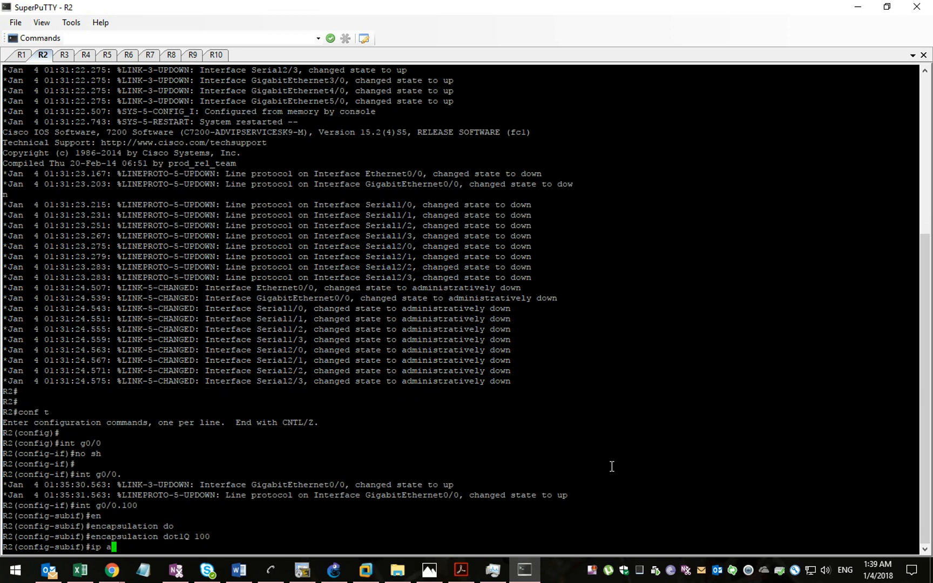
{"action": "key", "text": "Tab"}
{"action": "type", "text": "155.1.100.2 255.255.255"}
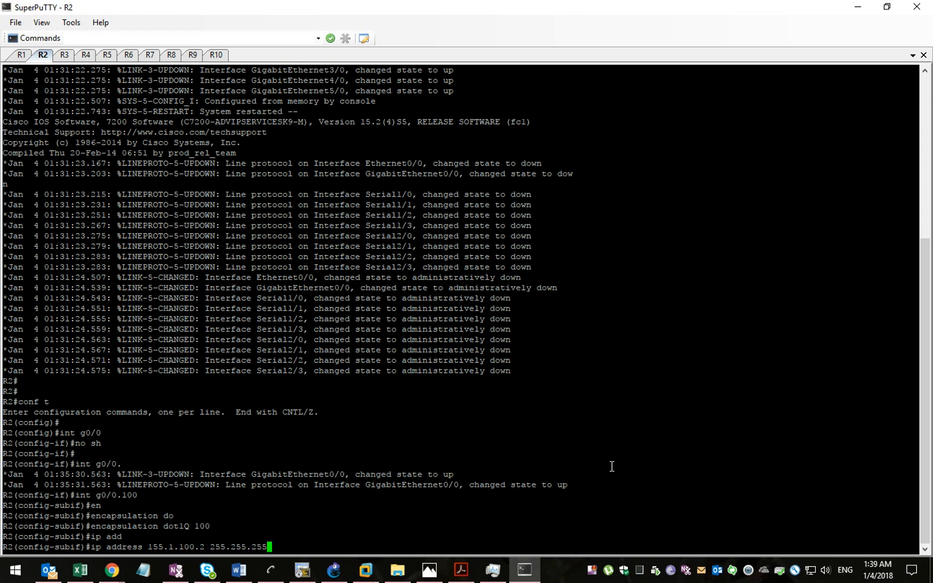
{"action": "type", "text": ".0"}
{"action": "key", "text": "Return"}
{"action": "key", "text": "Return"}
{"action": "key", "text": "Return"}
Check the R2–R3 link in the topology PDF and create subinterface g0/0.23 on R2 with dot1Q encapsulation 23
{"action": "type", "text": "int g0/0."}
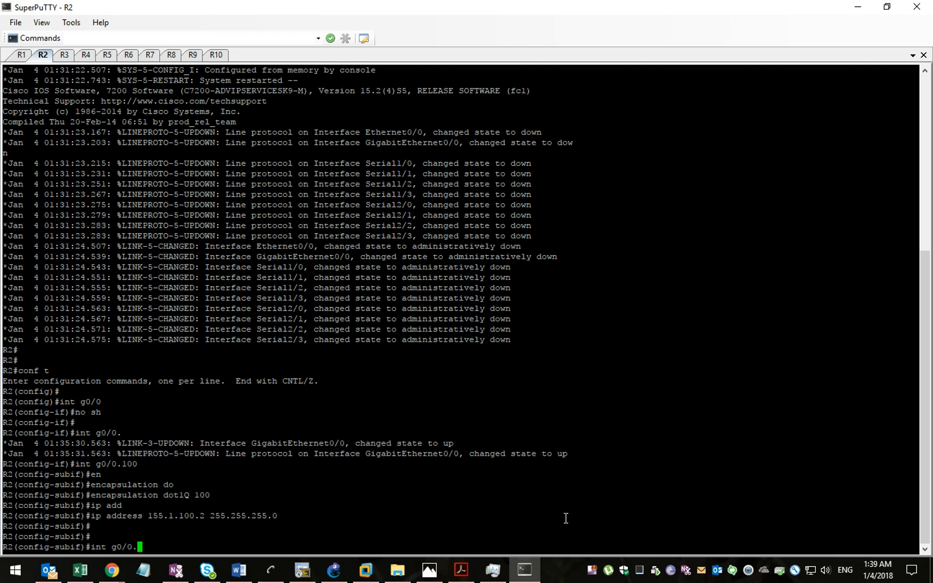
{"action": "left_click", "coordinate": [461, 570]}
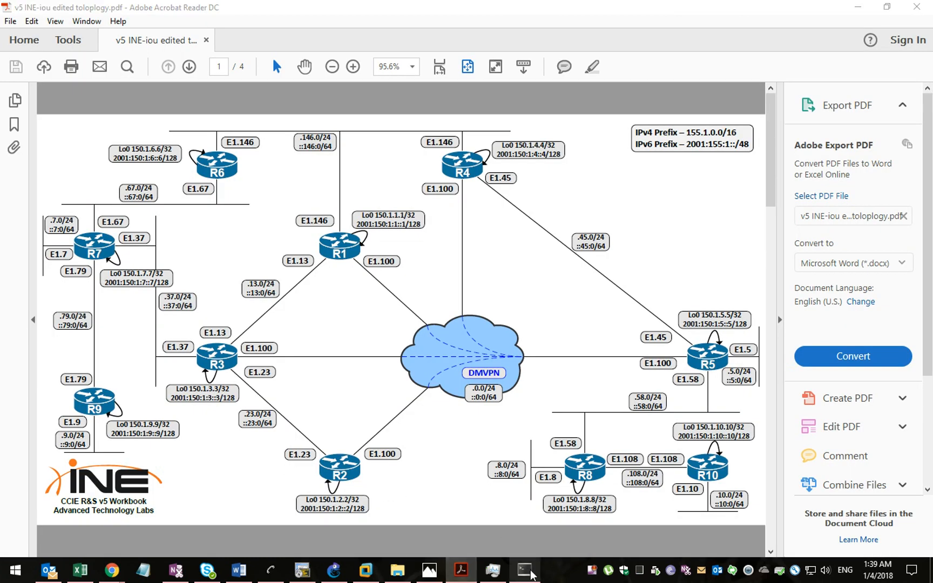
{"action": "left_click", "coordinate": [525, 570]}
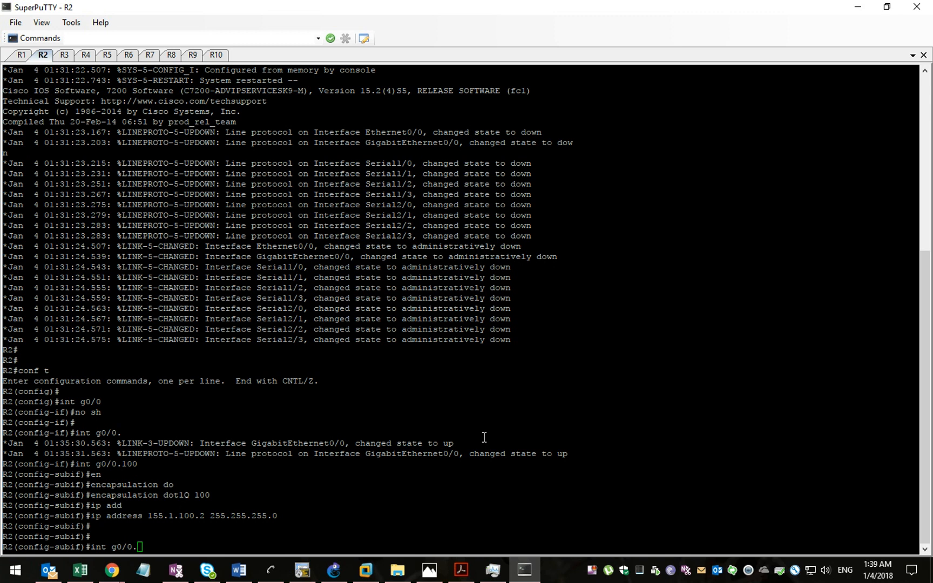
{"action": "type", "text": ".23"}
{"action": "key", "text": "Return"}
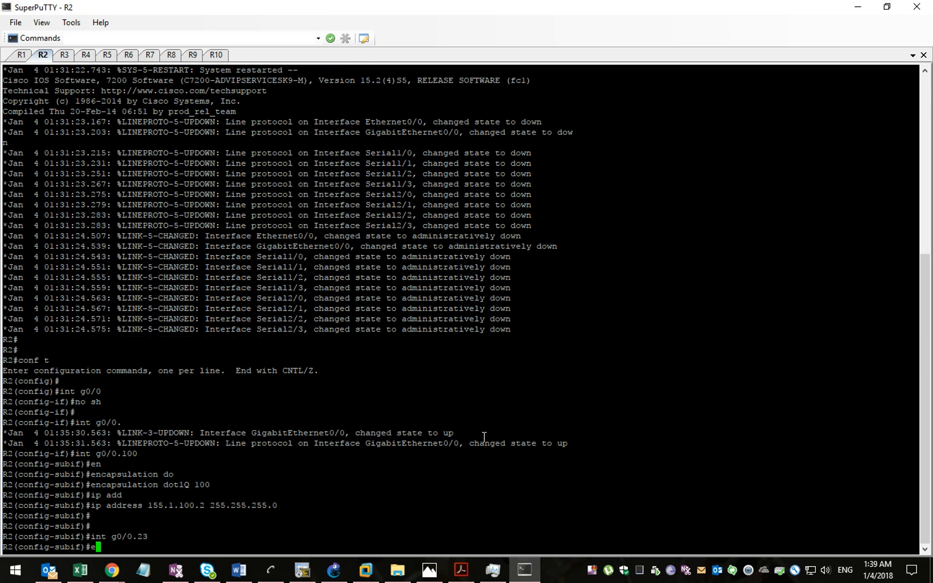
{"action": "type", "text": "en"}
{"action": "key", "text": "Tab"}
{"action": "type", "text": "do"}
{"action": "key", "text": "Tab"}
{"action": "type", "text": "23"}
{"action": "key", "text": "Return"}
Assign IP address 155.1.23.2 255.255.255.0 to R2's subinterface g0/0.23
{"action": "type", "text": "ip add"}
{"action": "key", "text": "Tab"}
{"action": "type", "text": "155.1.23.2 255.25"}
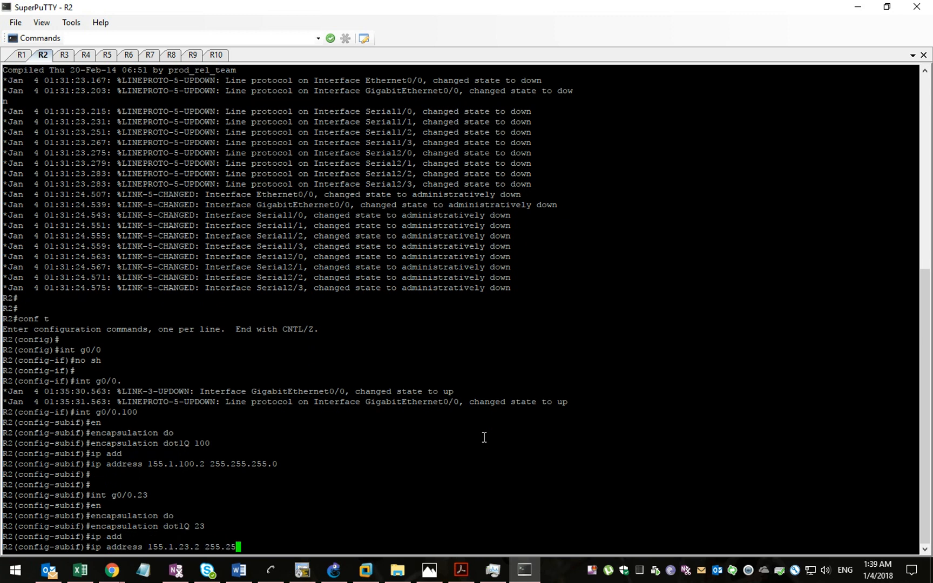
{"action": "type", "text": "5.255.255.0"}
{"action": "key", "text": "Return"}
{"action": "key", "text": "Return"}
{"action": "key", "text": "Return"}
{"action": "key", "text": "Return"}
{"action": "key", "text": "Return"}
{"action": "key", "text": "Return"}
{"action": "key", "text": "Return"}
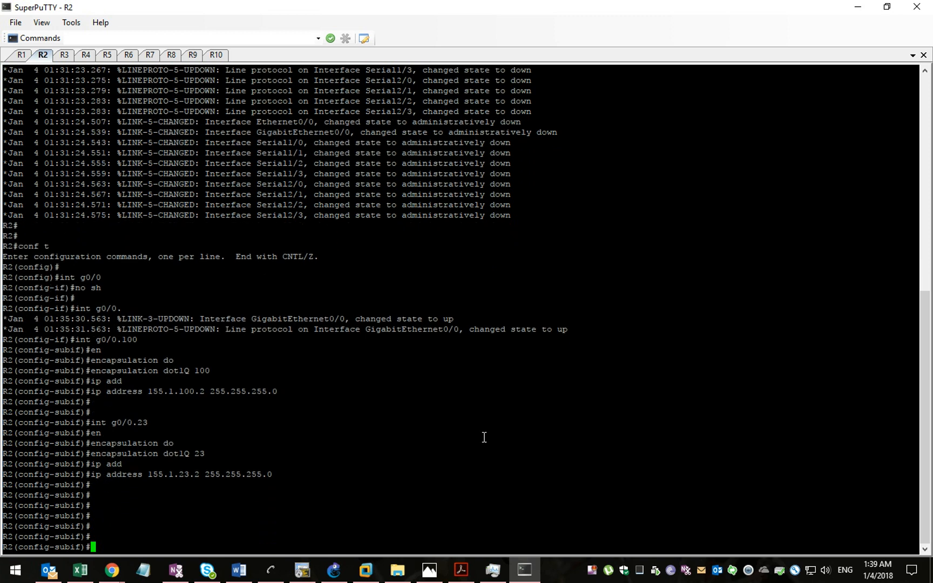
Exit the subinterface on R2 and create interface loopback 0 with IP address 150.1.2.2 255.255.255.255
{"action": "type", "text": "exit"}
{"action": "key", "text": "Return"}
{"action": "type", "text": "int loo"}
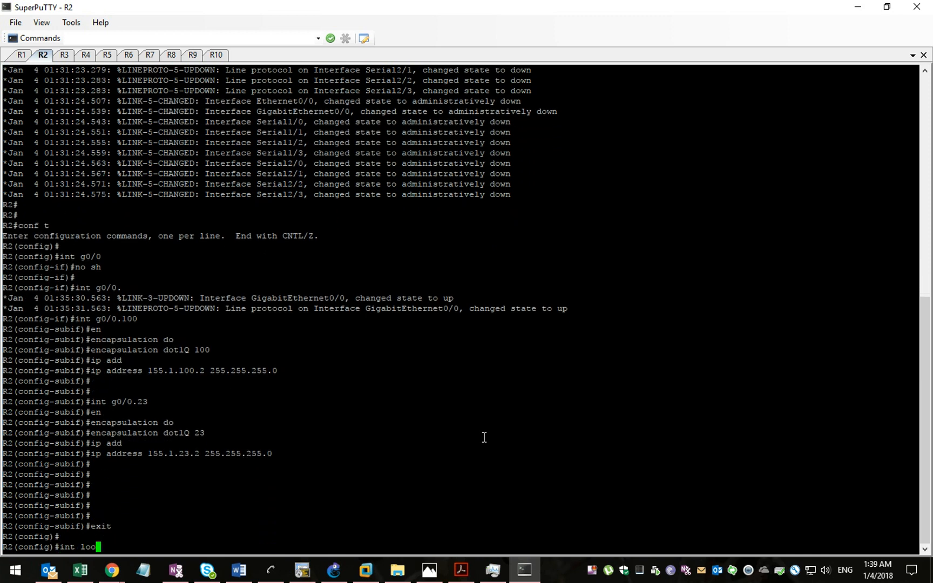
{"action": "key", "text": "Tab"}
{"action": "type", "text": "0"}
{"action": "key", "text": "Return"}
{"action": "type", "text": "ip add"}
{"action": "key", "text": "Tab"}
{"action": "type", "text": "150.1.2.2 255.255.255.255"}
{"action": "key", "text": "Return"}
{"action": "key", "text": "Return"}
End configuration mode on R2 and save its configuration with wr, confirming the NVRAM overwrite
{"action": "type", "text": "end"}
{"action": "key", "text": "Return"}
{"action": "type", "text": "wr"}
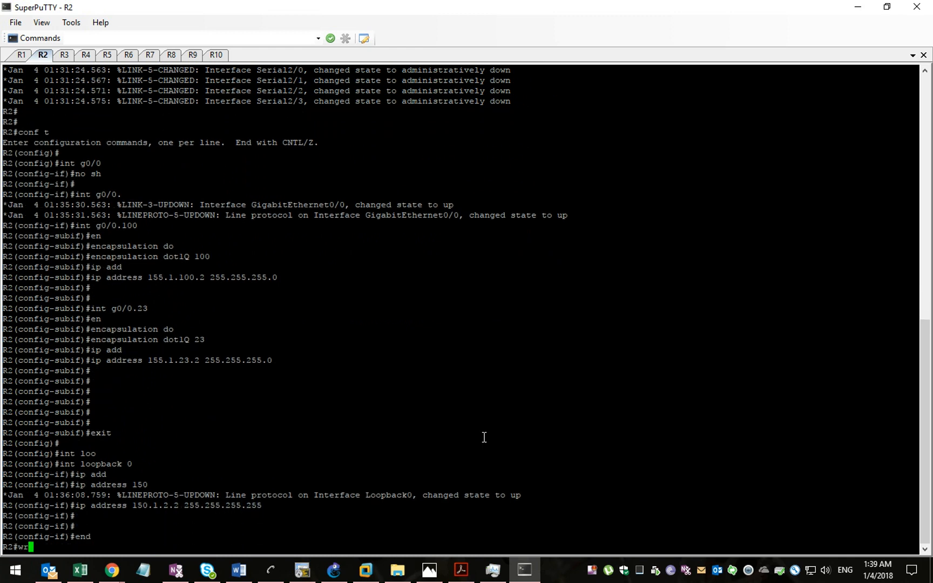
{"action": "key", "text": "Return"}
{"action": "key", "text": "Return"}
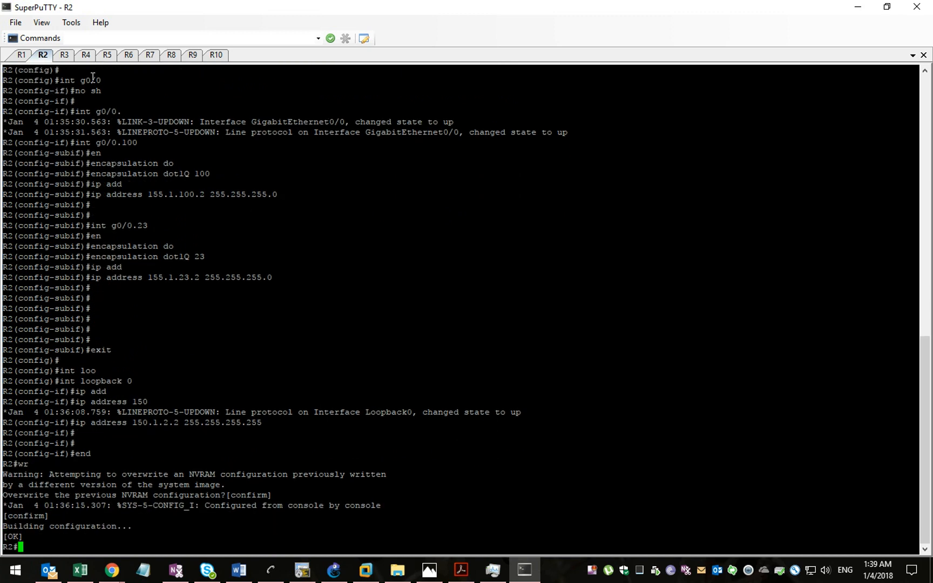
Open R3's console session and review R3's interface labels in the topology PDF
{"action": "left_click", "coordinate": [66, 56]}
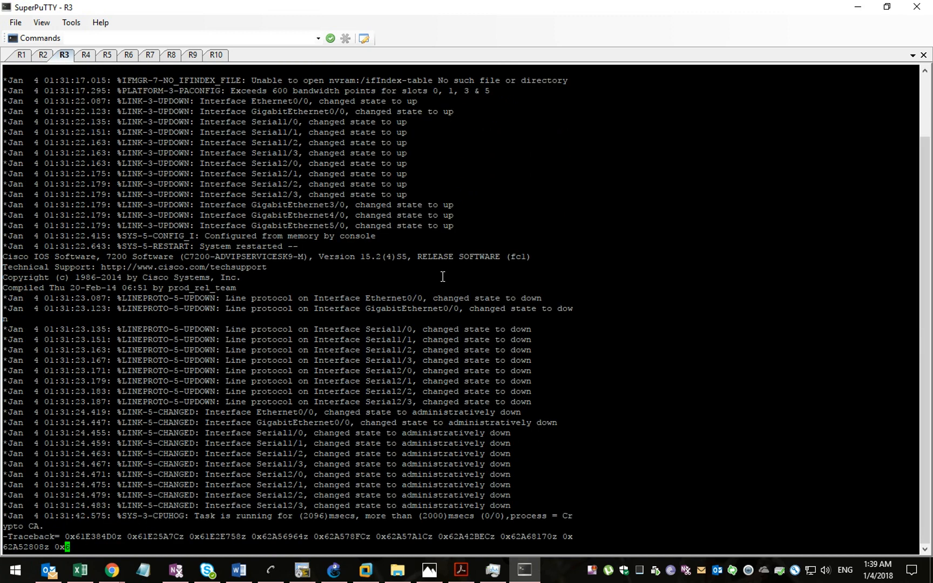
{"action": "left_click", "coordinate": [464, 572]}
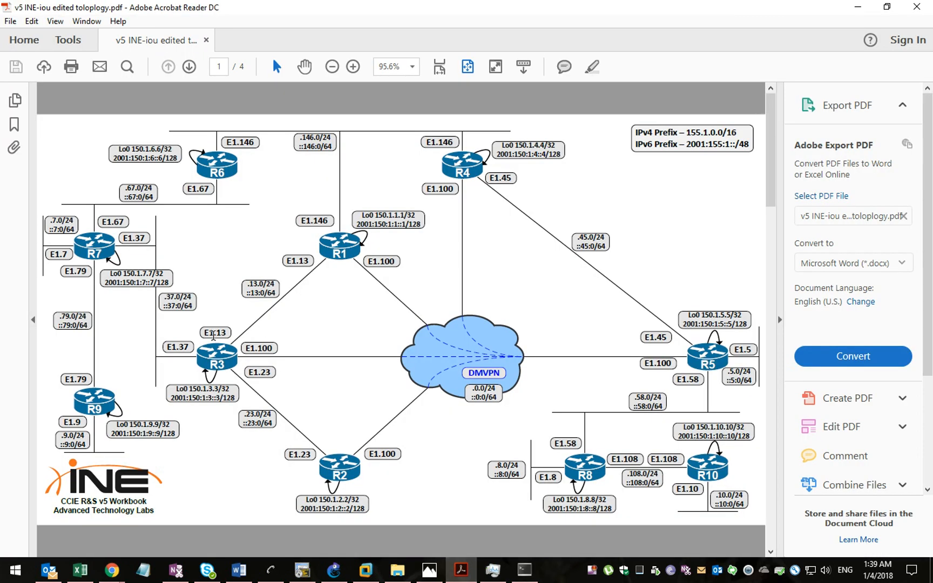
{"action": "left_click_drag", "start_coordinate": [217, 335], "coordinate": [289, 376]}
{"action": "left_click", "coordinate": [224, 343]}
{"action": "left_click", "coordinate": [524, 570]}
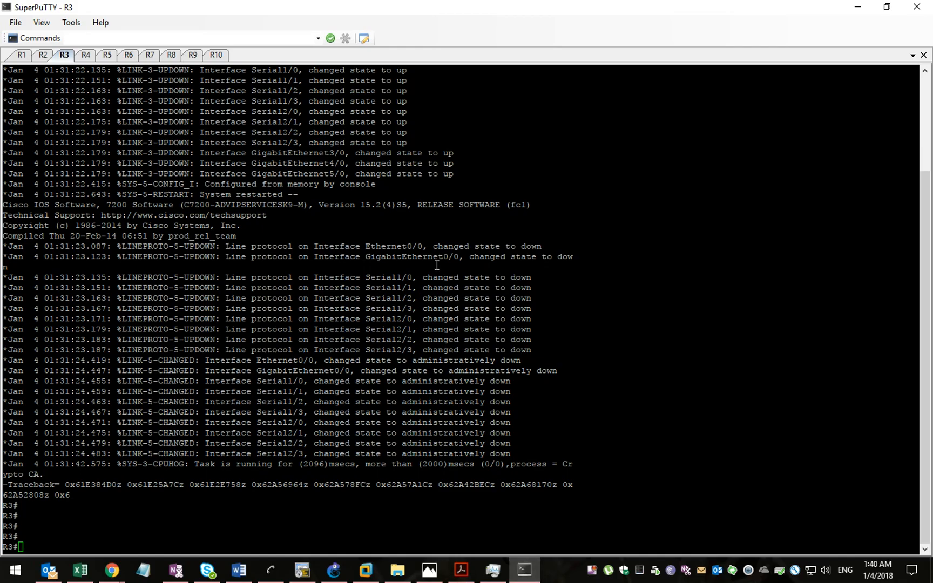
{"action": "key", "text": "Return"}
{"action": "key", "text": "Return"}
{"action": "key", "text": "Return"}
Enter global configuration mode on R3 and enable interface g0/0 with no sh
{"action": "type", "text": "conf t"}
{"action": "key", "text": "Return"}
{"action": "key", "text": "Return"}
{"action": "type", "text": "int g0/0"}
{"action": "key", "text": "Return"}
{"action": "type", "text": "no sh"}
{"action": "key", "text": "Return"}
{"action": "key", "text": "Return"}
{"action": "type", "text": "if)#"}
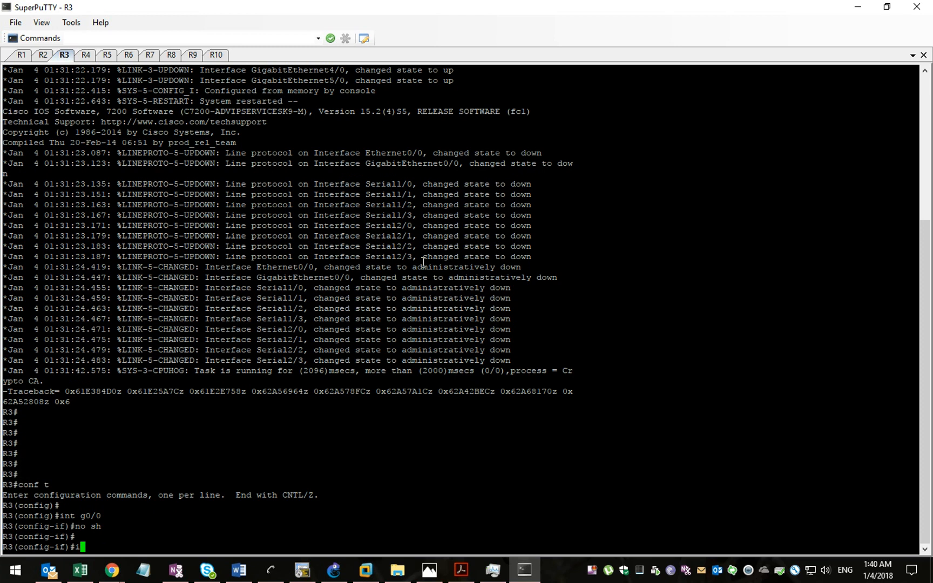
{"action": "type", "text": "en"}
{"action": "key", "text": "Return"}
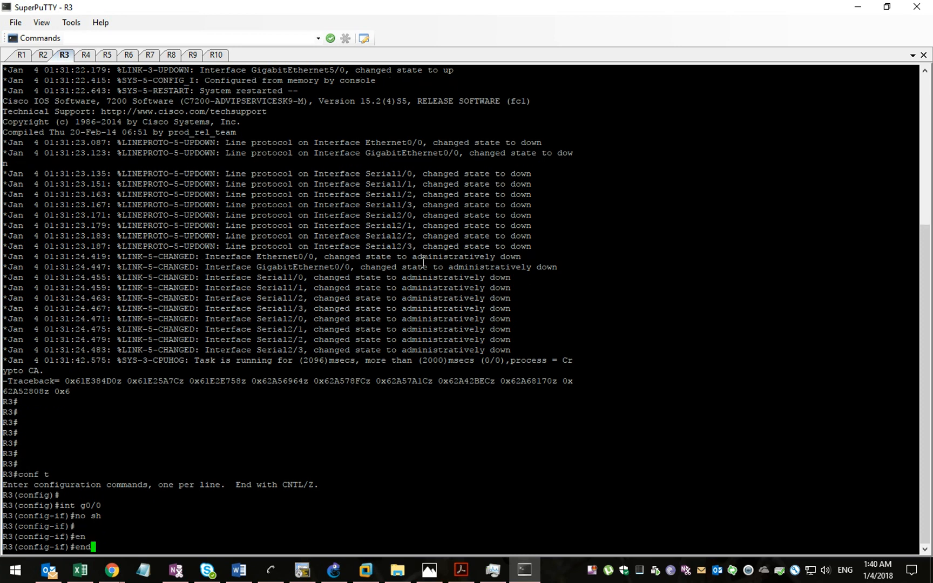
Check R3's links in the topology PDF and create subinterface g0/0.13 on R3 with dot1Q encapsulation 13
{"action": "type", "text": "int g0/0."}
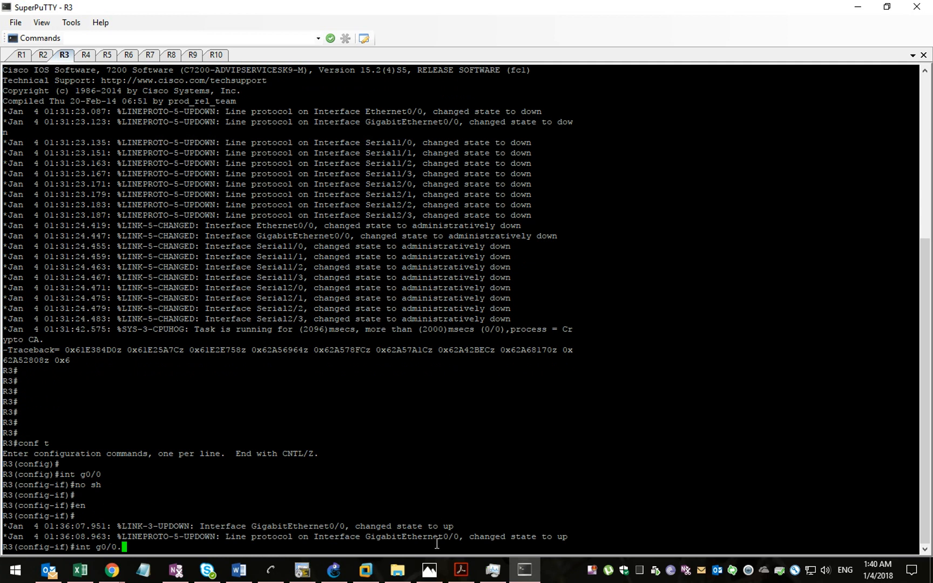
{"action": "left_click", "coordinate": [460, 570]}
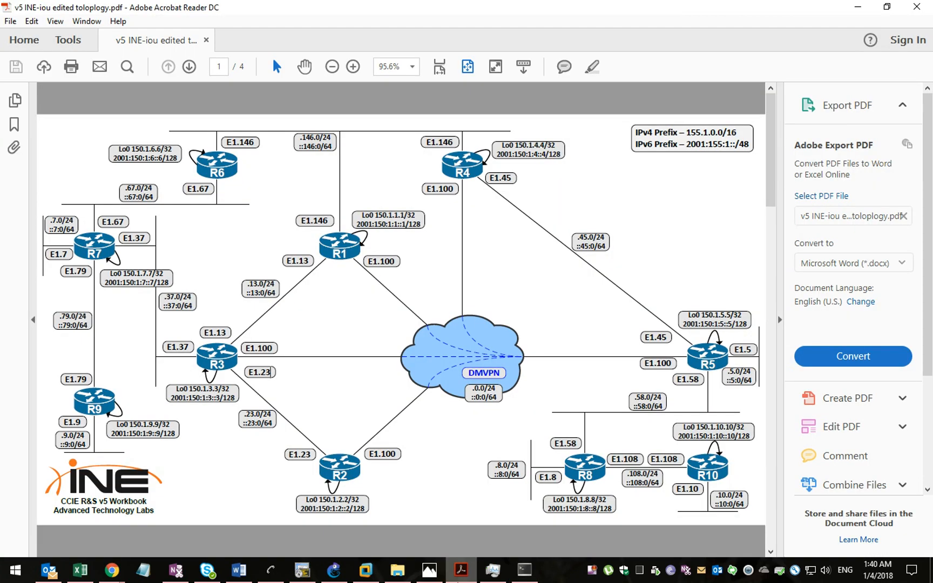
{"action": "key", "text": "alt+Tab"}
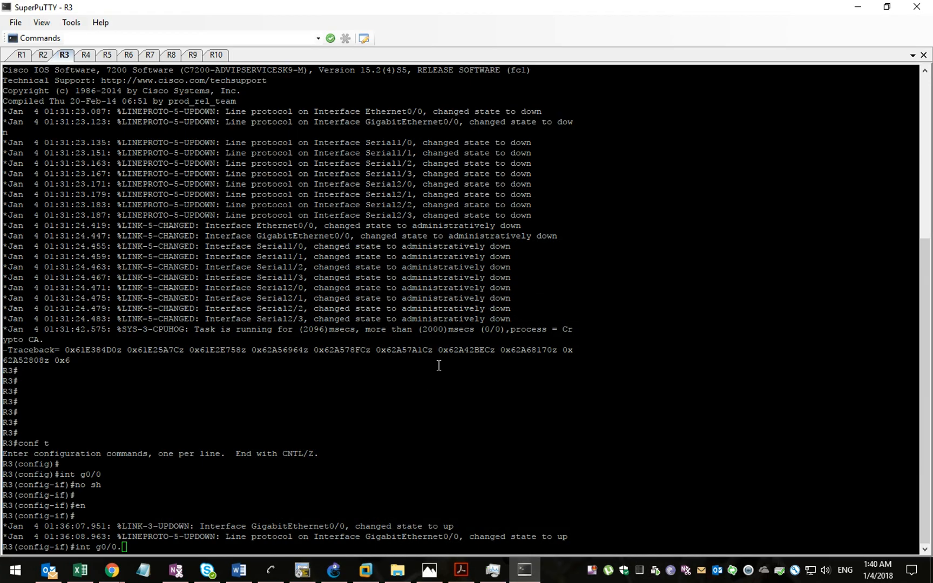
{"action": "type", "text": ".13"}
{"action": "key", "text": "Return"}
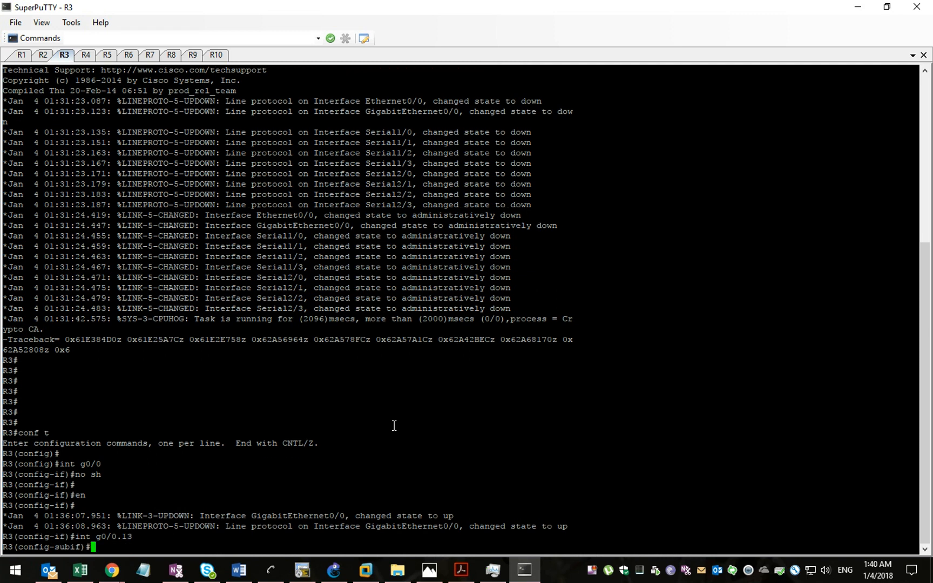
{"action": "type", "text": "en"}
{"action": "key", "text": "Tab"}
{"action": "type", "text": "do"}
{"action": "key", "text": "Tab"}
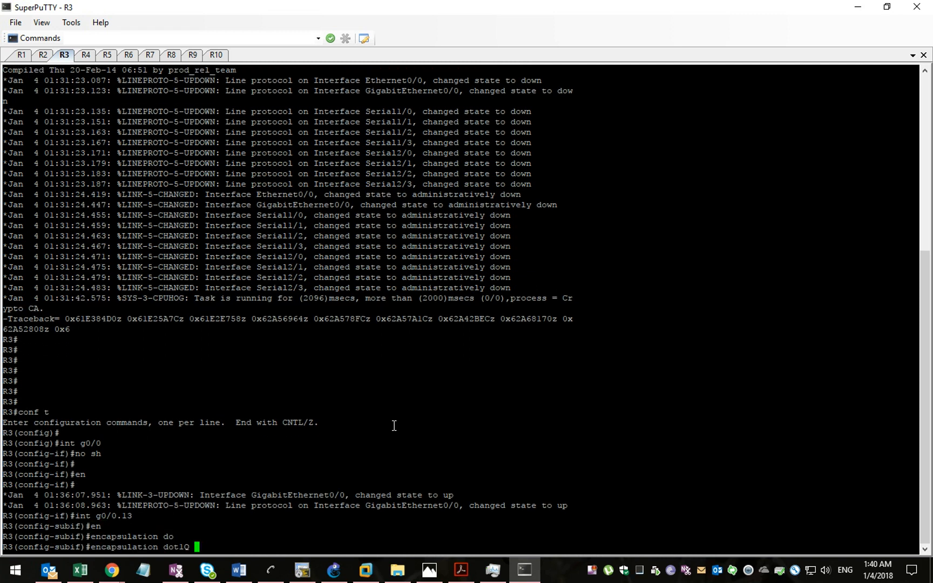
{"action": "type", "text": "13"}
{"action": "key", "text": "Return"}
Assign IP address 155.1.13.3 255.255.255.0 to R3's subinterface g0/0.13
{"action": "type", "text": "ip add"}
{"action": "key", "text": "Tab"}
{"action": "type", "text": "155.1.13.3 255.255.255.0"}
{"action": "key", "text": "Return"}
{"action": "key", "text": "Return"}
{"action": "key", "text": "Return"}
Check R3's DMVPN link in the topology PDF and create subinterface g0/0.100 on R3 with dot1Q encapsulation 100
{"action": "type", "text": "int "}
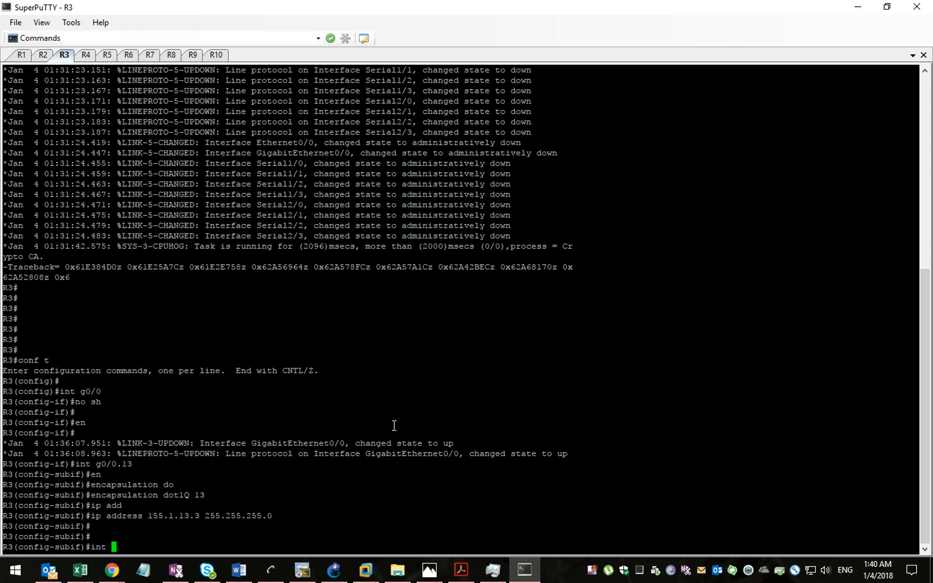
{"action": "type", "text": "g0/0."}
{"action": "key", "text": "alt+Tab"}
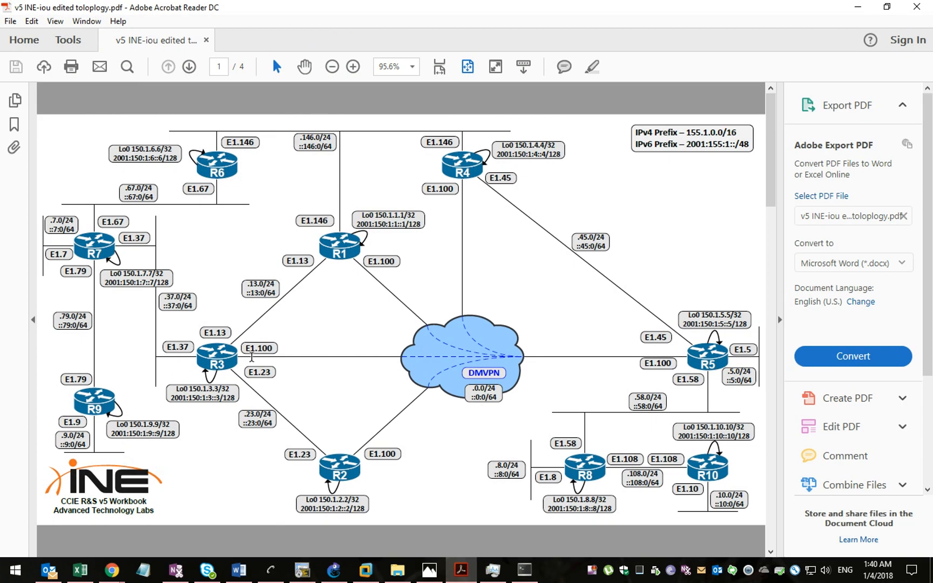
{"action": "left_click", "coordinate": [523, 575]}
{"action": "left_click_drag", "start_coordinate": [362, 392], "coordinate": [354, 398]}
{"action": "type", "text": ".1"}
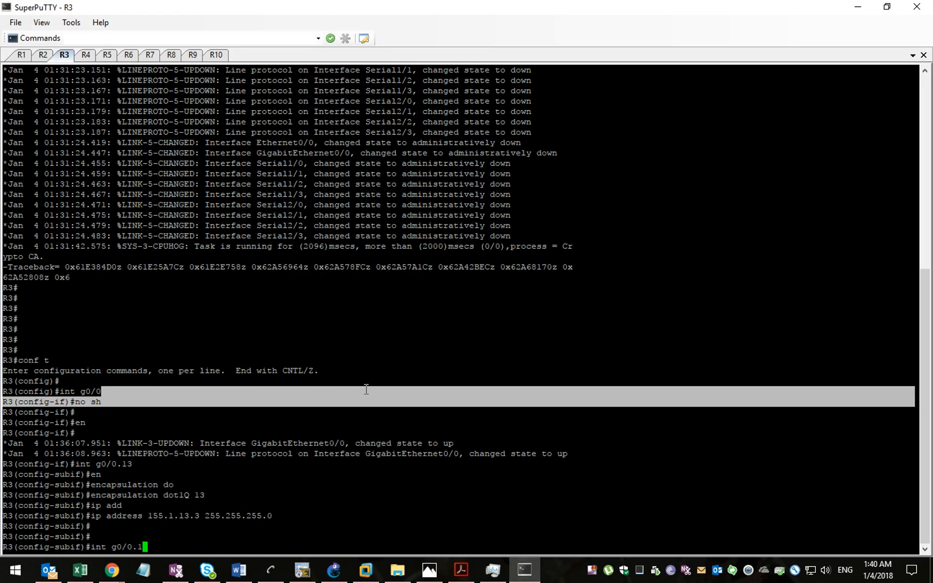
{"action": "type", "text": "00"}
{"action": "key", "text": "Return"}
{"action": "type", "text": "encapsulation"}
{"action": "key", "text": "Tab"}
{"action": "type", "text": "do"}
{"action": "key", "text": "Tab"}
{"action": "type", "text": "100"}
{"action": "key", "text": "Return"}
Assign IP address 155.1.100.3 255.255.255.0 to R3's subinterface g0/0.100
{"action": "type", "text": "ip add"}
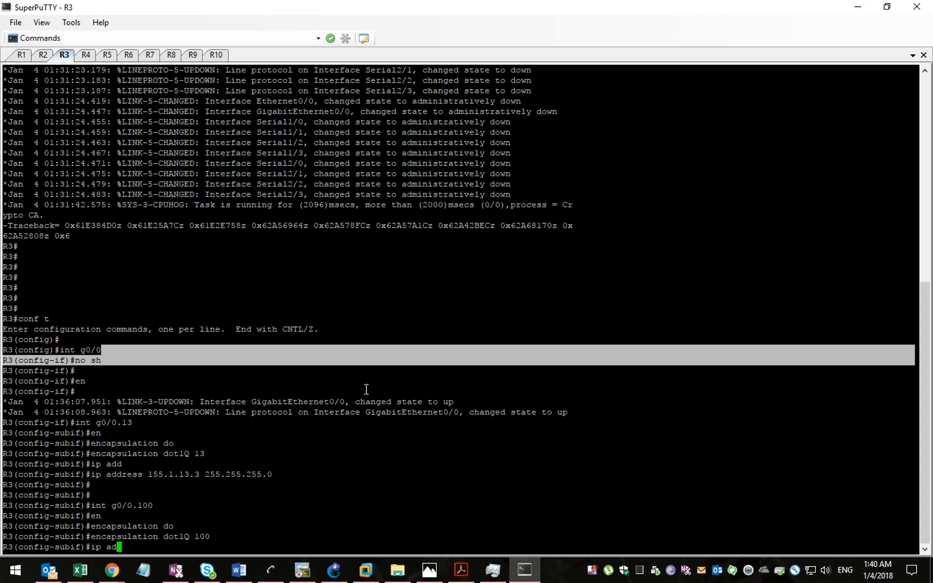
{"action": "key", "text": "Tab"}
{"action": "type", "text": "155.1.1"}
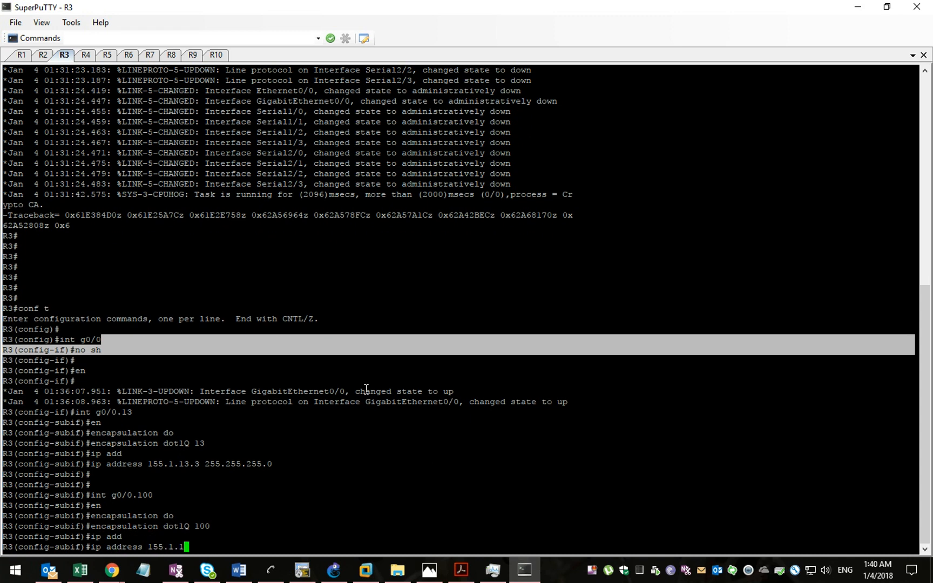
{"action": "type", "text": "00.3 255.255.255.0"}
{"action": "key", "text": "Return"}
{"action": "key", "text": "Return"}
{"action": "key", "text": "Return"}
Check the R3–R2 link in the topology PDF and create subinterface g0/0.23 on R3 with dot1Q encapsulation 23
{"action": "type", "text": "int g0/0."}
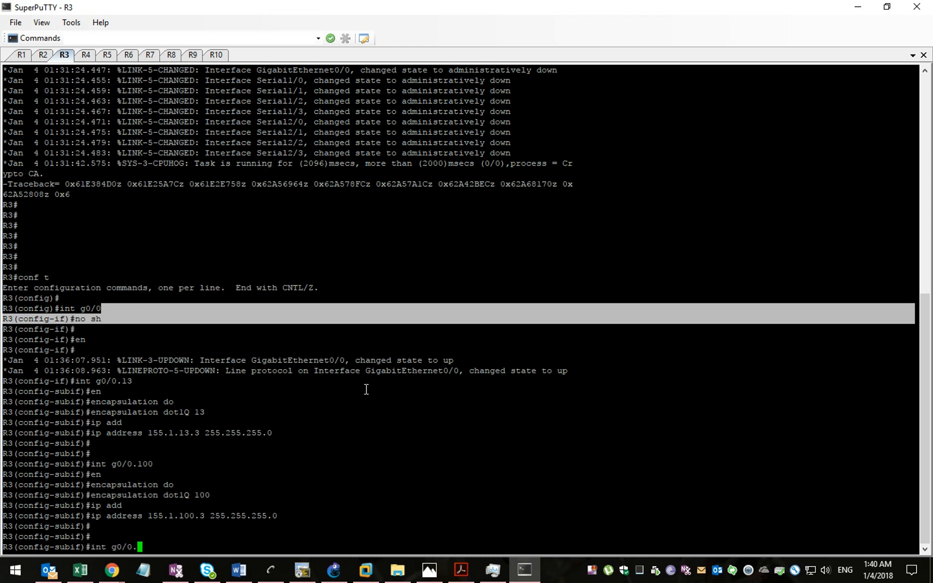
{"action": "left_click", "coordinate": [460, 570]}
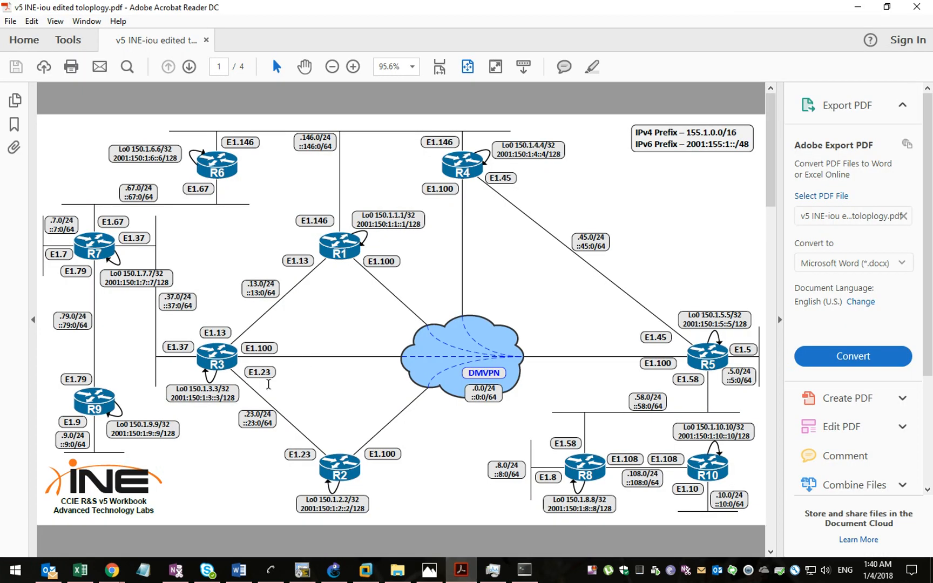
{"action": "left_click", "coordinate": [524, 570]}
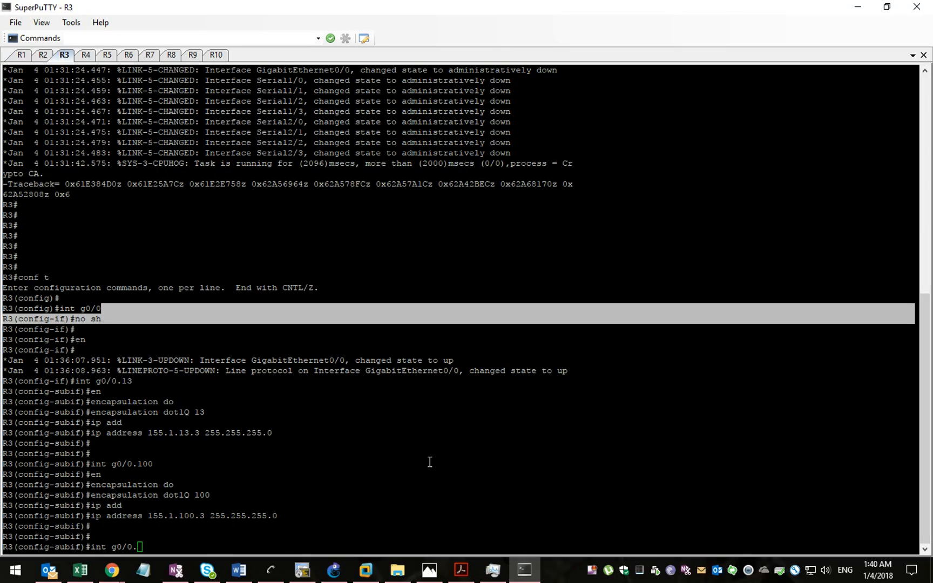
{"action": "type", "text": "23"}
{"action": "key", "text": "Return"}
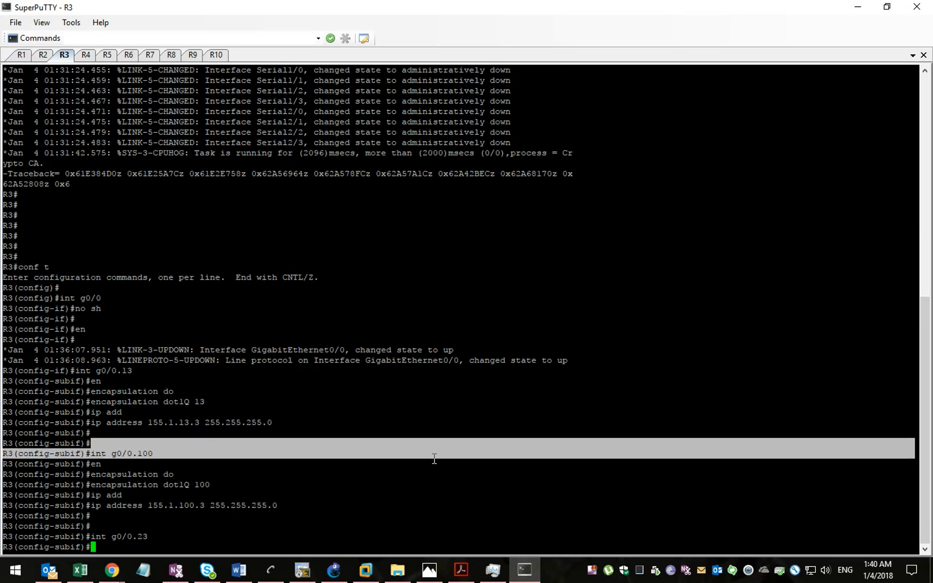
{"action": "type", "text": "en"}
{"action": "key", "text": "Tab"}
{"action": "type", "text": "do"}
{"action": "key", "text": "Tab"}
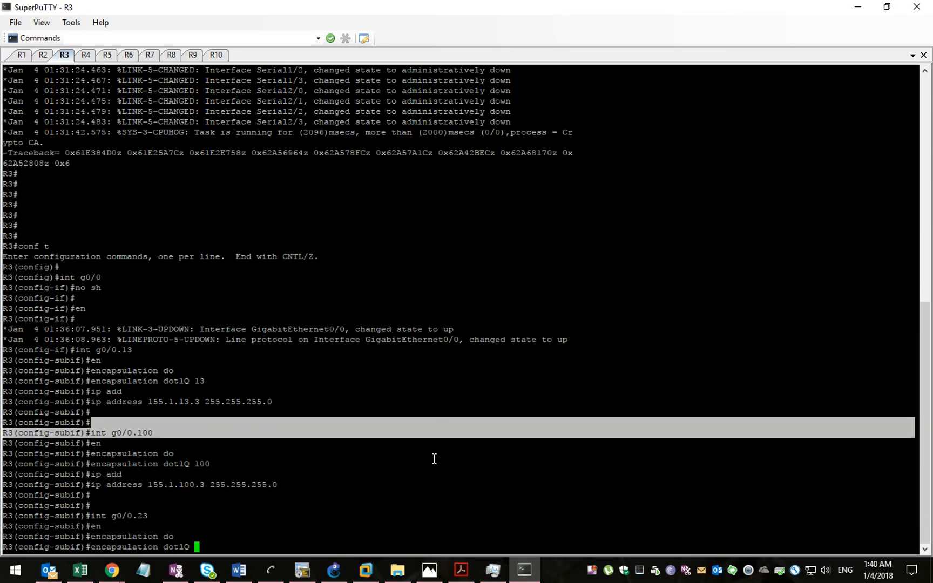
{"action": "type", "text": "23"}
{"action": "key", "text": "Return"}
Try to assign IP address 155.1.23.3 255.255.255.255 to R3's subinterface g0/0.23
{"action": "type", "text": "ip add"}
{"action": "key", "text": "Tab"}
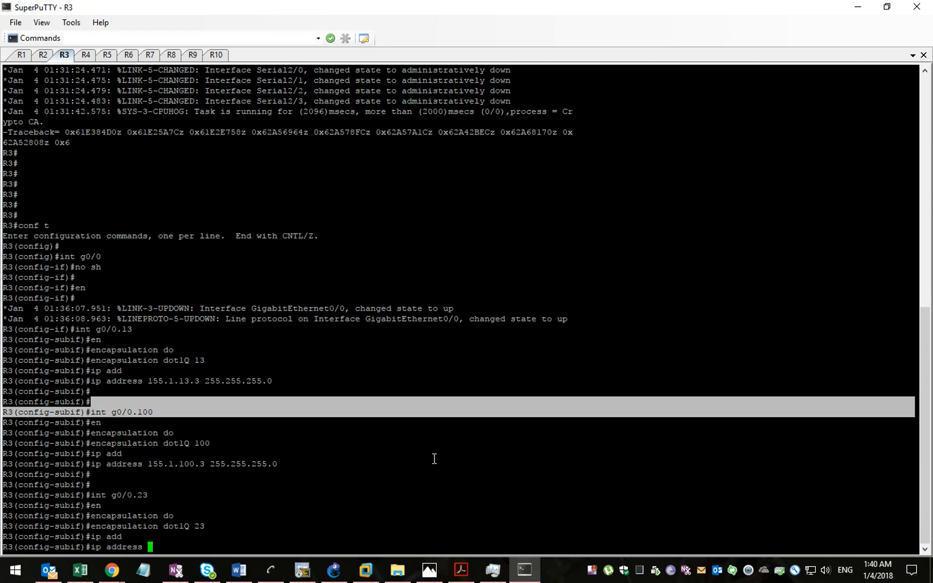
{"action": "type", "text": "155.1.23.3 255.255.255.255"}
{"action": "key", "text": "Return"}
{"action": "key", "text": "Return"}
{"action": "key", "text": "Return"}
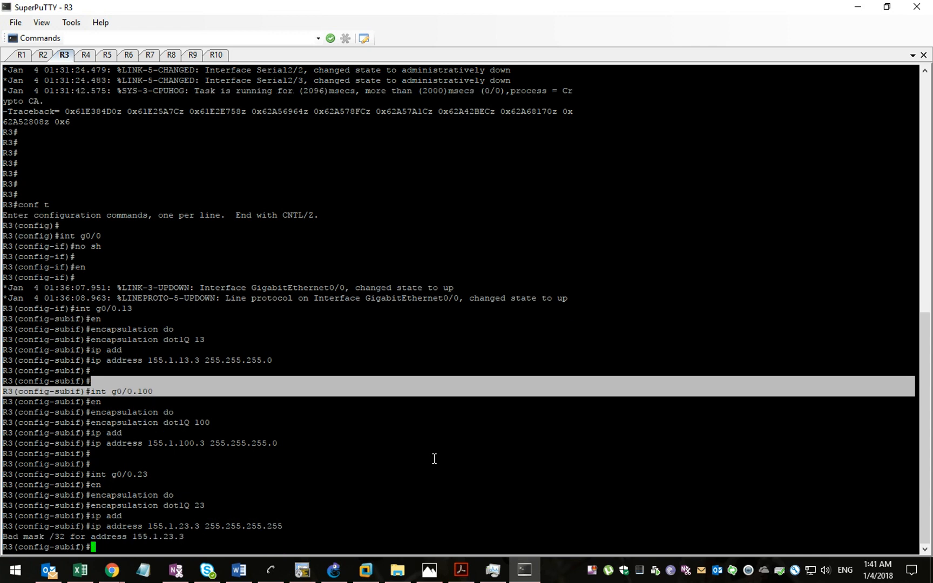
Assign IP address 155.1.23.3 with mask 255.255.255.0 to R3's subinterface g0/0.23
{"action": "key", "text": "Up"}
{"action": "key", "text": "BackSpace"}
{"action": "key", "text": "BackSpace"}
{"action": "type", "text": "0"}
{"action": "key", "text": "Return"}
Check the R3–R7 link in the topology PDF and create subinterface g0/0.37 on R3 with dot1Q encapsulation 37
{"action": "type", "text": "int g0/0."}
{"action": "left_click", "coordinate": [462, 569]}
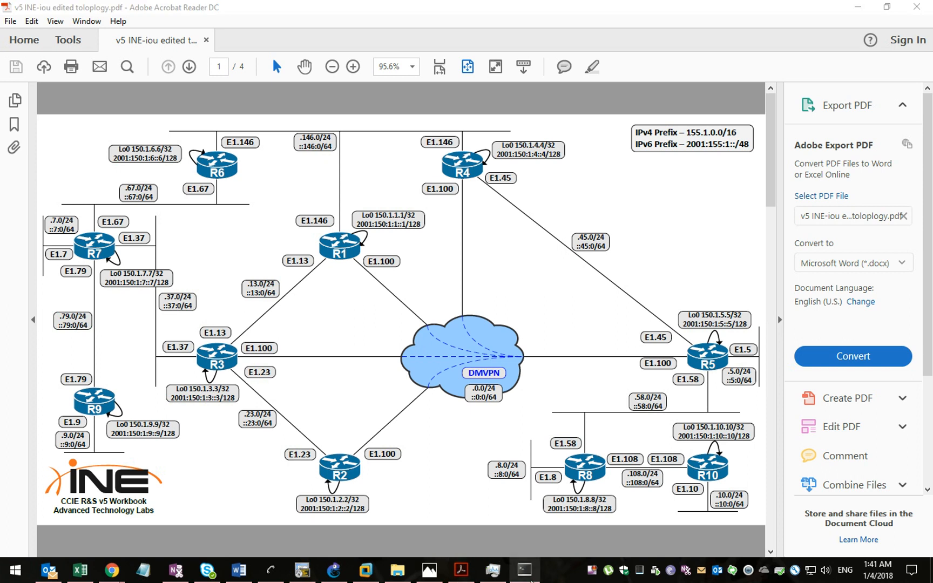
{"action": "left_click", "coordinate": [525, 569]}
{"action": "type", "text": "37"}
{"action": "key", "text": "Return"}
{"action": "type", "text": "en"}
{"action": "key", "text": "Tab"}
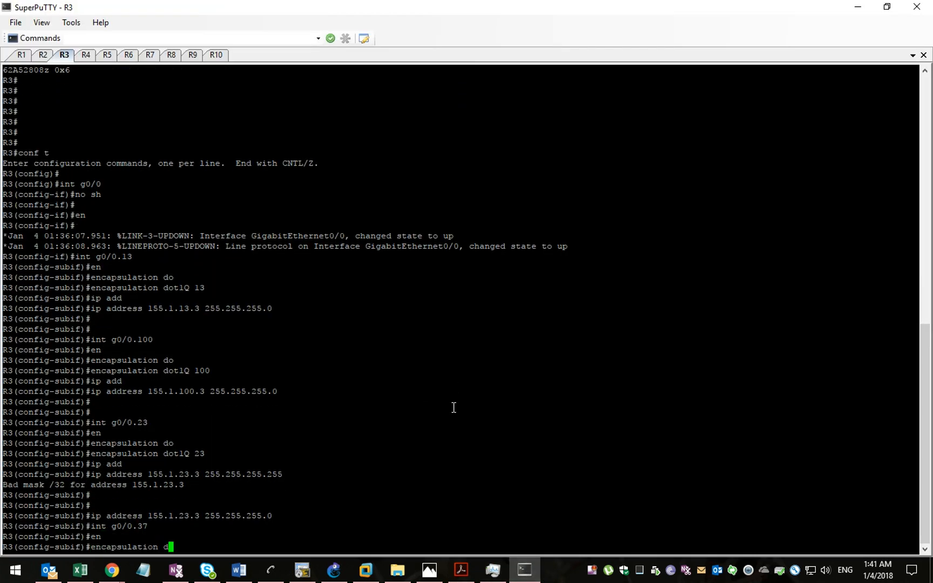
{"action": "type", "text": "do"}
{"action": "key", "text": "Tab"}
{"action": "type", "text": "37"}
{"action": "key", "text": "Return"}
Assign IP address 155.1.37.3 255.255.255.0 to R3's subinterface g0/0.37
{"action": "type", "text": "ip add"}
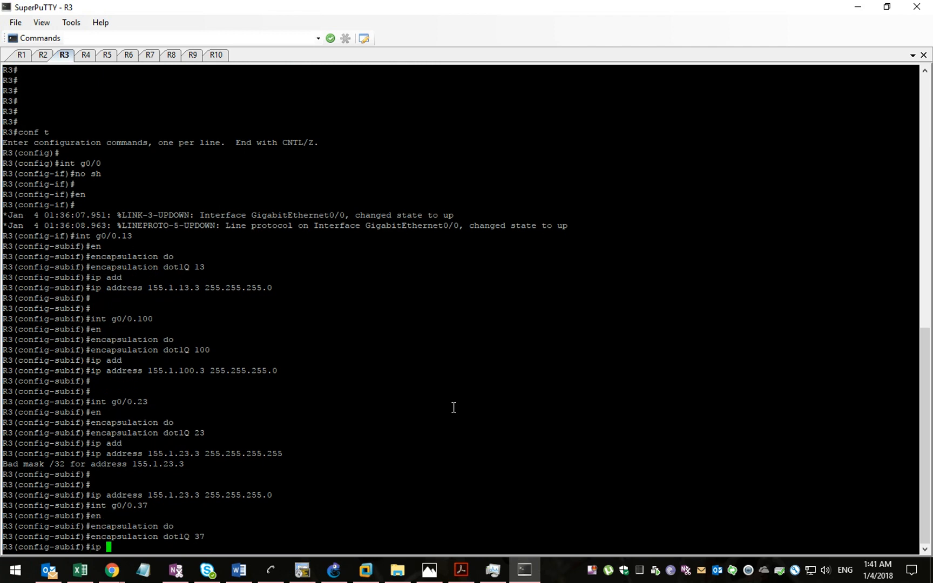
{"action": "key", "text": "Tab"}
{"action": "type", "text": "155.1.37.3 255.25"}
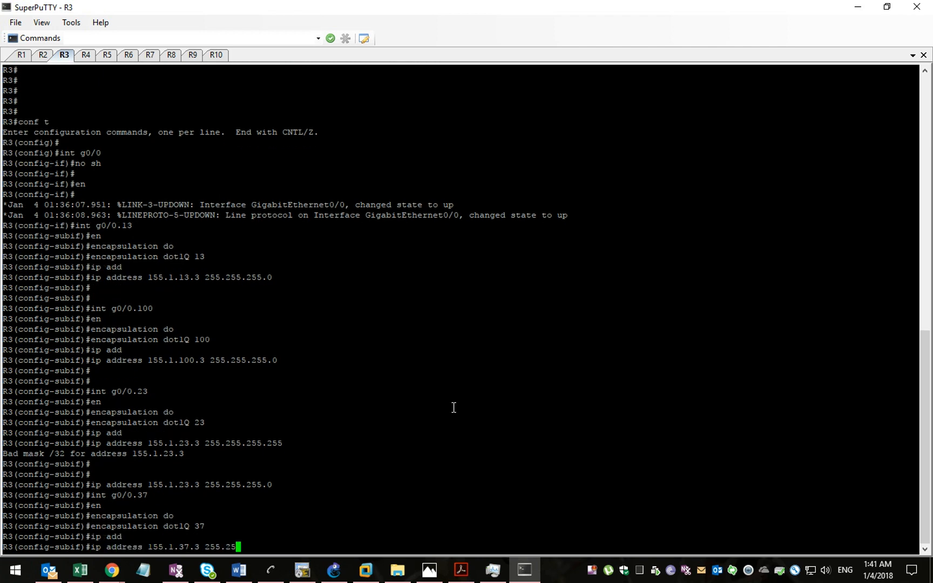
{"action": "type", "text": "5.255.0"}
{"action": "key", "text": "Return"}
{"action": "key", "text": "Return"}
{"action": "key", "text": "Return"}
{"action": "key", "text": "Return"}
{"action": "key", "text": "Return"}
Exit the subinterface on R3 and create interface loopback 0 with IP address 150.1.3.3 255.255.255.255
{"action": "type", "text": "exit"}
{"action": "key", "text": "Return"}
{"action": "key", "text": "Return"}
{"action": "type", "text": "int loo"}
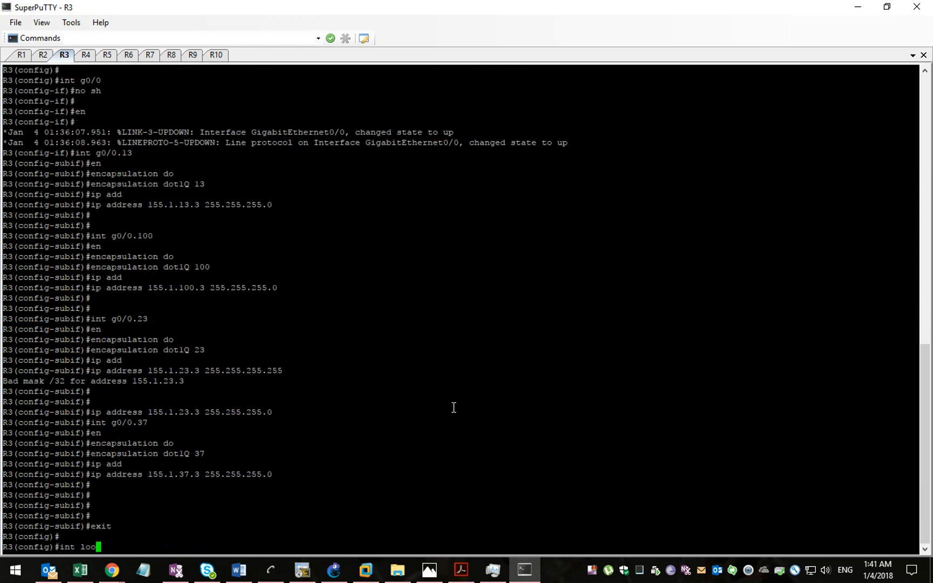
{"action": "key", "text": "Tab"}
{"action": "type", "text": "0"}
{"action": "key", "text": "Return"}
{"action": "type", "text": "ip add"}
{"action": "key", "text": "Tab"}
{"action": "type", "text": "15"}
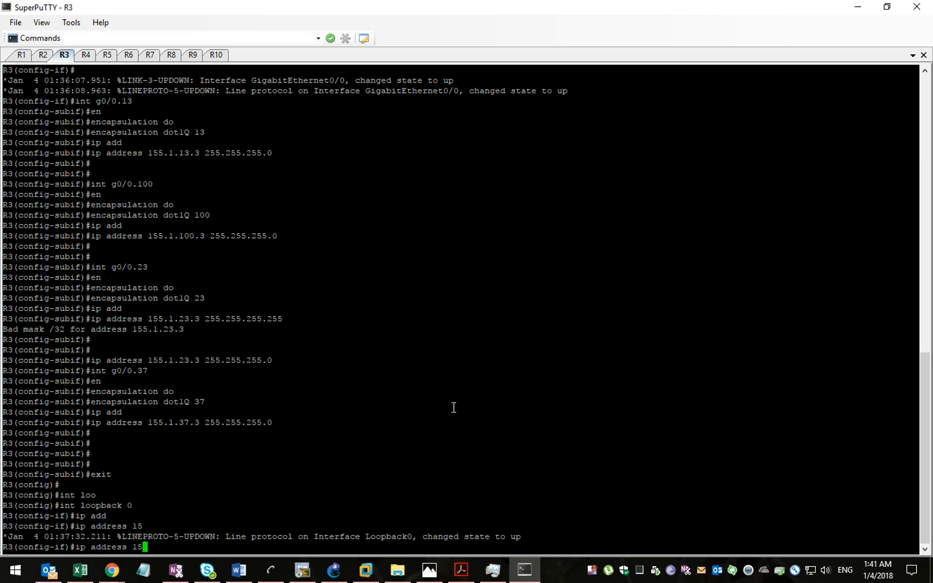
{"action": "type", "text": "0.1.3.3 255.255.255.255"}
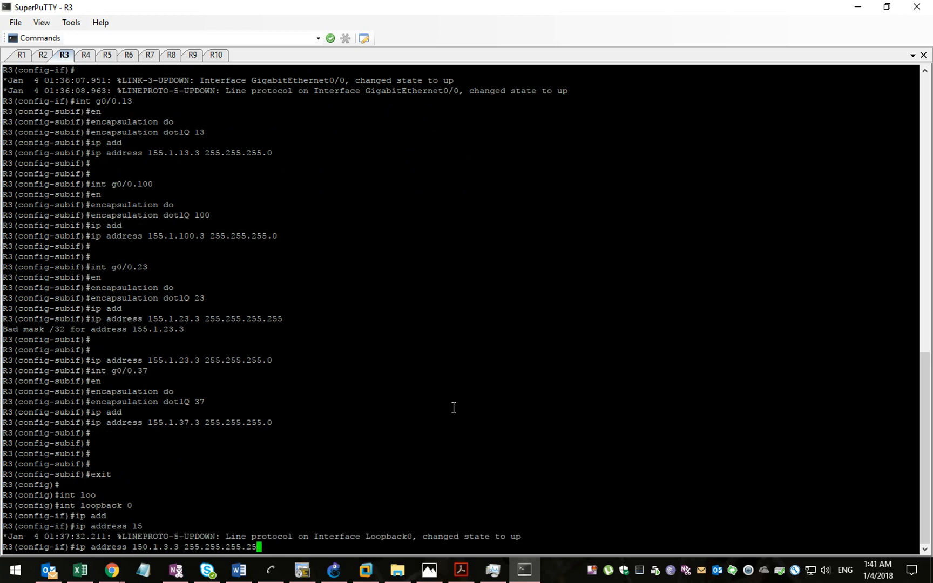
{"action": "key", "text": "Return"}
{"action": "key", "text": "Return"}
{"action": "key", "text": "Return"}
{"action": "key", "text": "Return"}
End configuration mode on R3 and save its configuration with wr, confirming the NVRAM overwrite
{"action": "type", "text": "enda"}
{"action": "key", "text": "Return"}
{"action": "type", "text": "swr"}
{"action": "key", "text": "Return"}
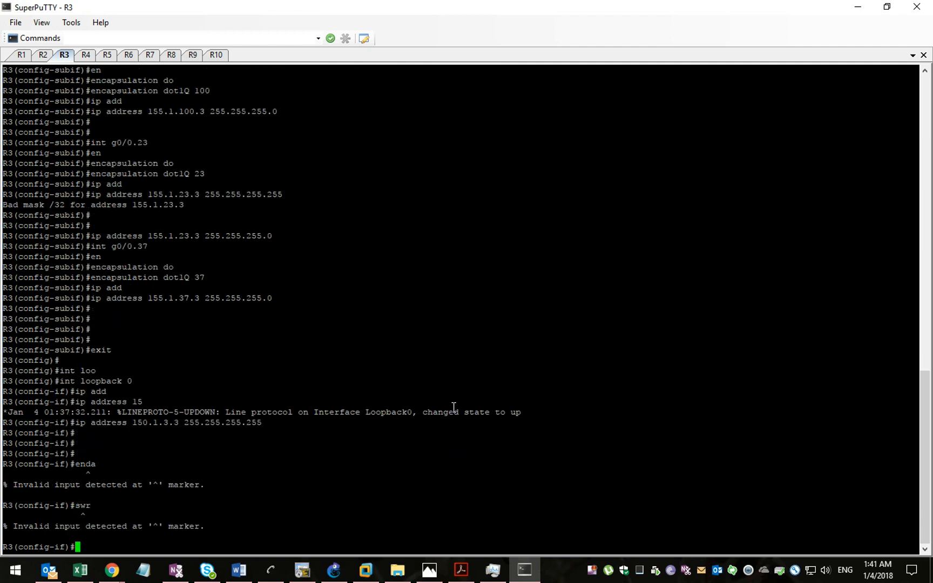
{"action": "type", "text": "r"}
{"action": "key", "text": "BackSpace"}
{"action": "type", "text": "end"}
{"action": "key", "text": "Return"}
{"action": "type", "text": "wr"}
{"action": "key", "text": "Return"}
{"action": "key", "text": "Return"}
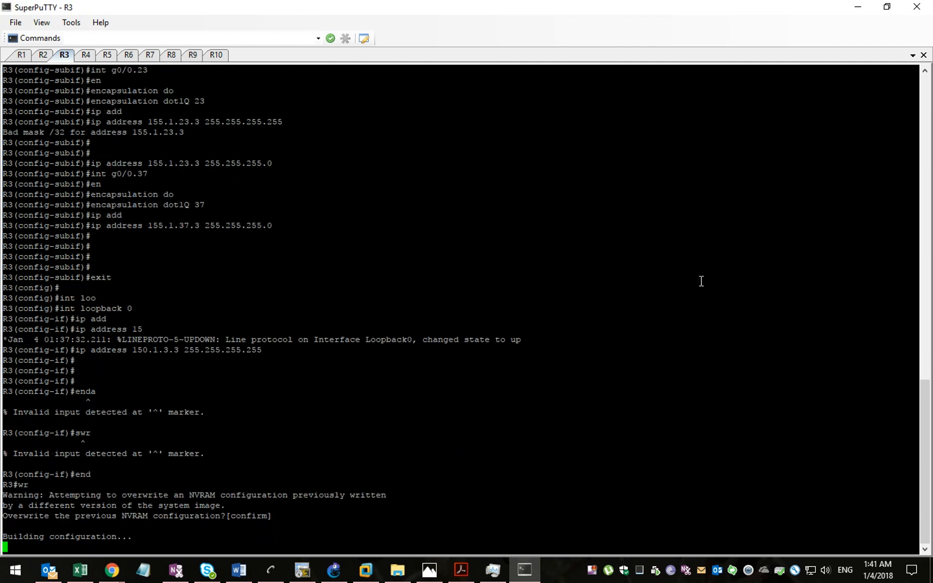
Check R5's links in the topology PDF, then enter global configuration mode on R5's SuperPuTTY console
{"action": "left_click", "coordinate": [462, 570]}
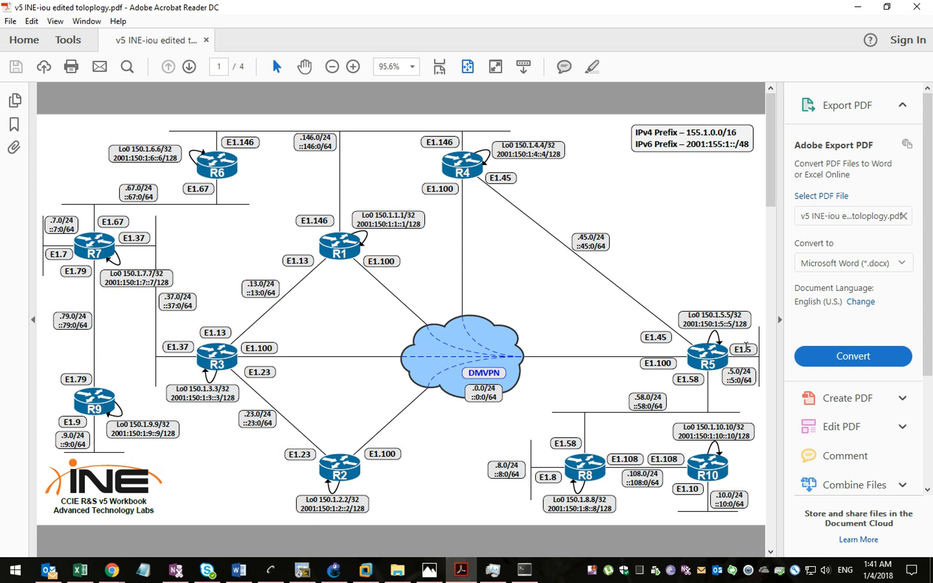
{"action": "left_click", "coordinate": [522, 575]}
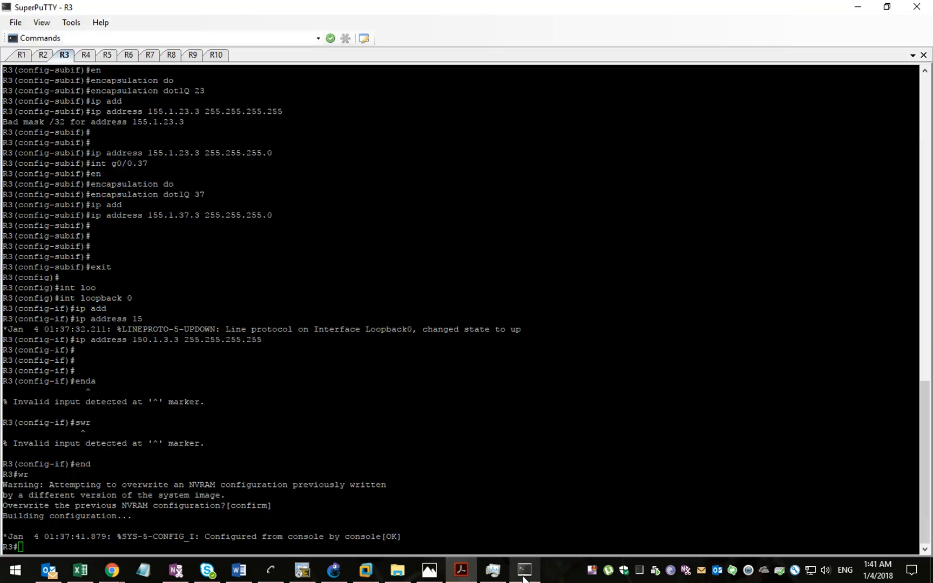
{"action": "left_click", "coordinate": [107, 55]}
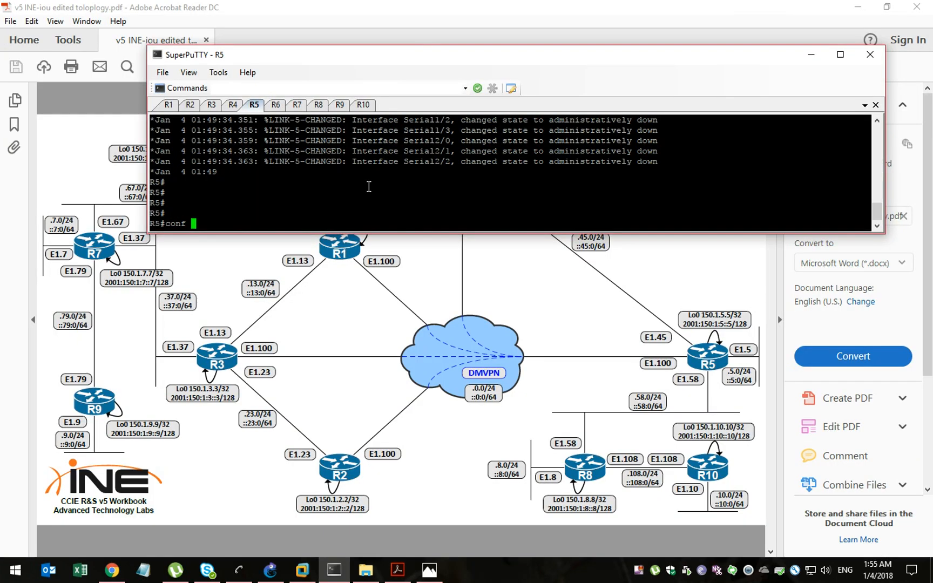
{"action": "type", "text": "co"}
{"action": "key", "text": "BackSpace"}
{"action": "key", "text": "BackSpace"}
{"action": "key", "text": "Return"}
{"action": "key", "text": "Return"}
{"action": "type", "text": "conf t"}
{"action": "key", "text": "Return"}
{"action": "type", "text": "int"}
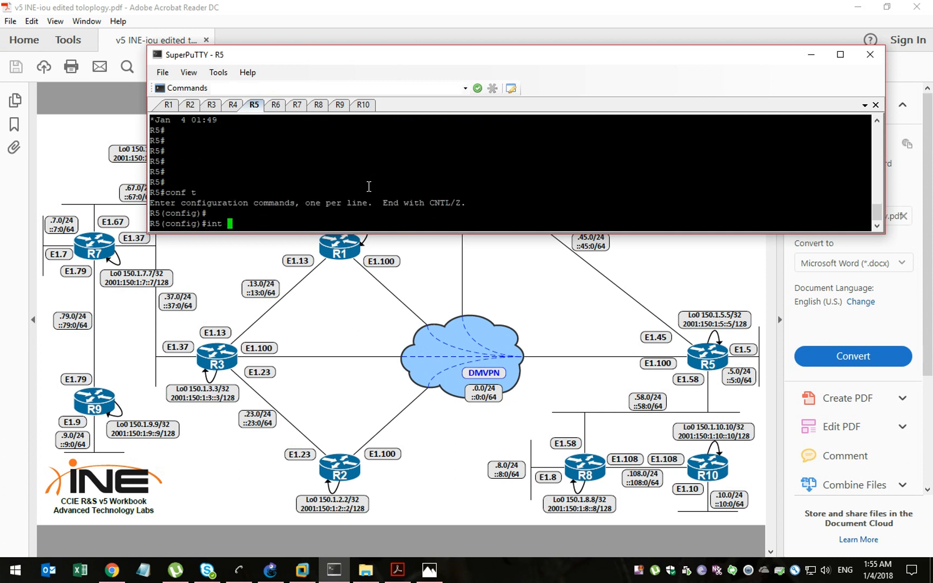
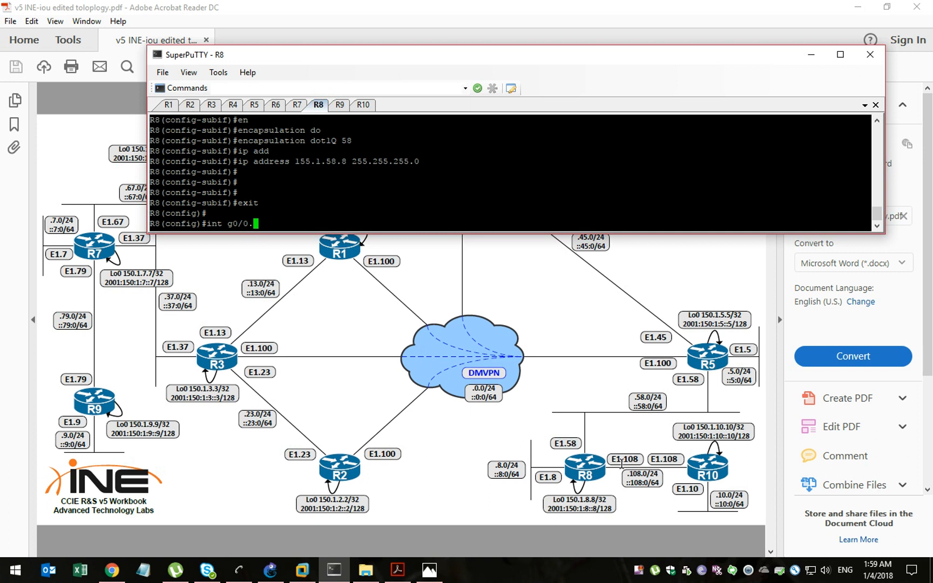
Create subinterface g0/0.108 on R8 for its link to R10
{"action": "type", "text": "108"}
{"action": "key", "text": "Return"}
{"action": "type", "text": "em"}
{"action": "key", "text": "Return"}
{"action": "type", "text": "e"}
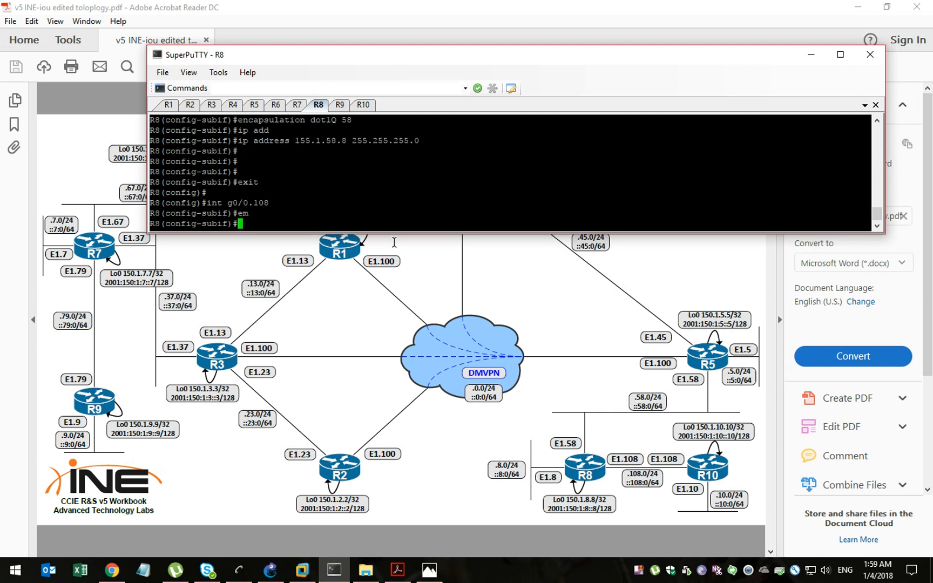
{"action": "type", "text": "end"}
{"action": "key", "text": "Return"}
{"action": "type", "text": "end"}
{"action": "key", "text": "Return"}
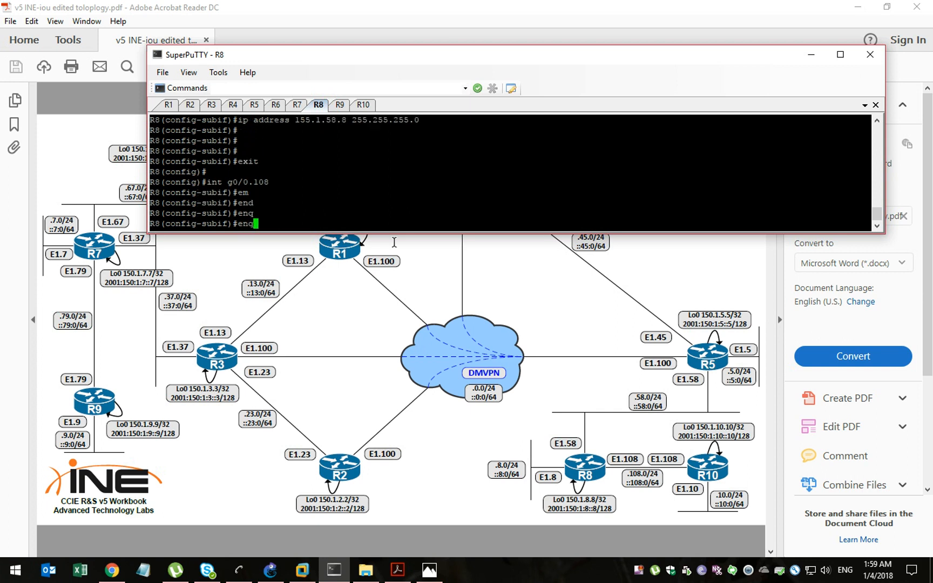
{"action": "type", "text": "e"}
Set dot1Q encapsulation 108 on R8's subinterface g0/0.108
{"action": "type", "text": "en"}
{"action": "key", "text": "Tab"}
{"action": "type", "text": "c"}
{"action": "key", "text": "Tab"}
{"action": "type", "text": "do"}
{"action": "key", "text": "Tab"}
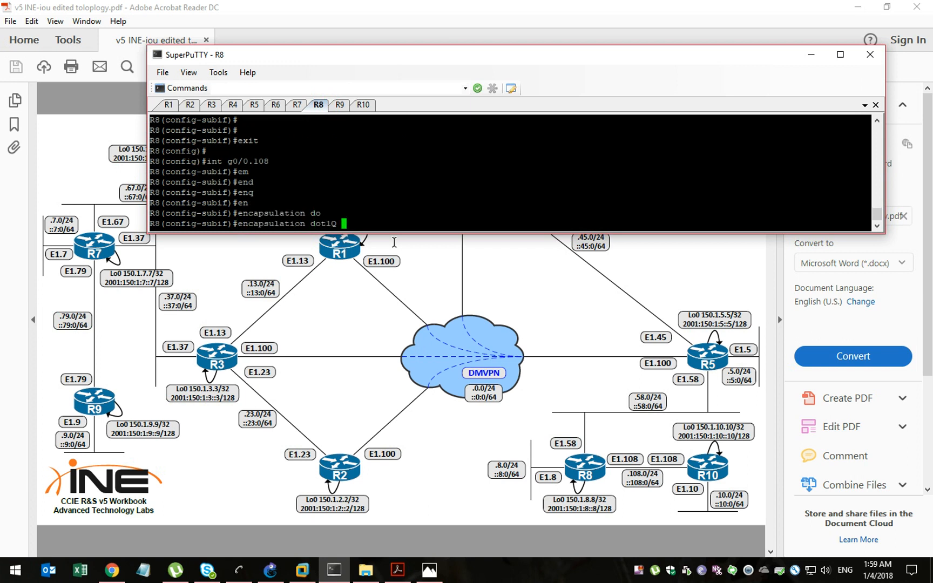
{"action": "type", "text": "108"}
{"action": "key", "text": "Return"}
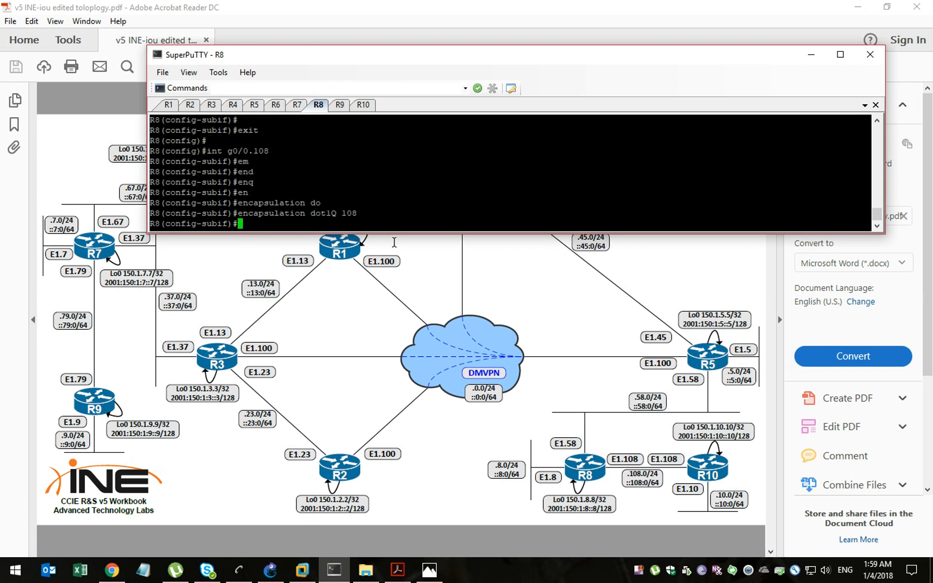
Assign IP address 155.1.108.8 255.255.255.0 to R8's subinterface g0/0.108
{"action": "type", "text": "ip add"}
{"action": "key", "text": "Tab"}
{"action": "type", "text": "155"}
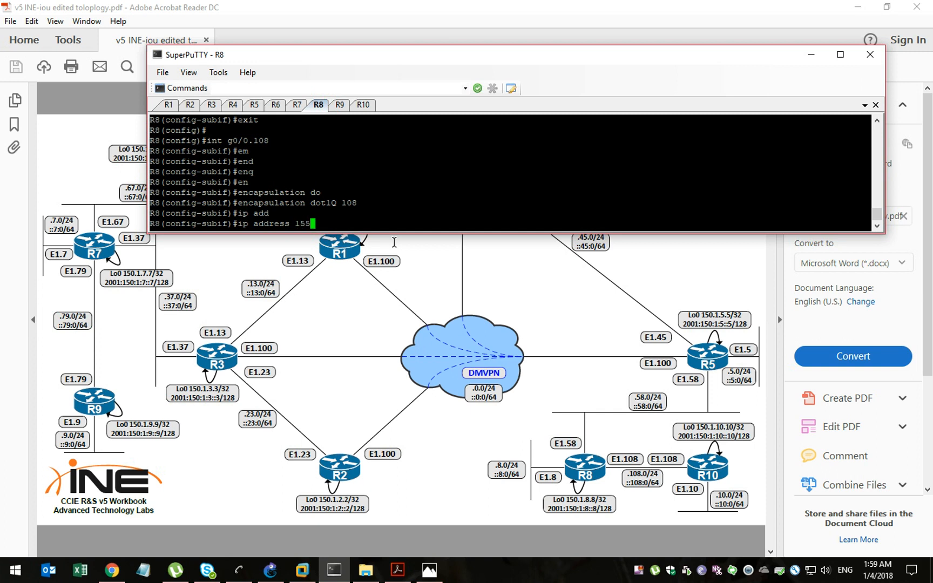
{"action": "type", "text": ".1.108.8 255.255.255.0"}
{"action": "key", "text": "Return"}
{"action": "key", "text": "Return"}
{"action": "key", "text": "Return"}
Create subinterface g0/0.8 on R8 with dot1Q encapsulation 8
{"action": "type", "text": "int g"}
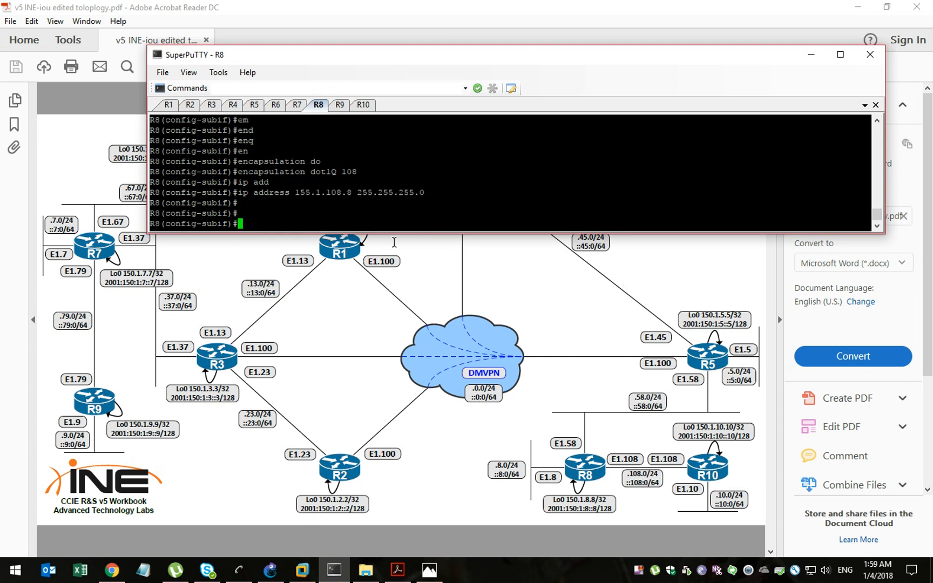
{"action": "type", "text": "0/0.8"}
{"action": "key", "text": "Return"}
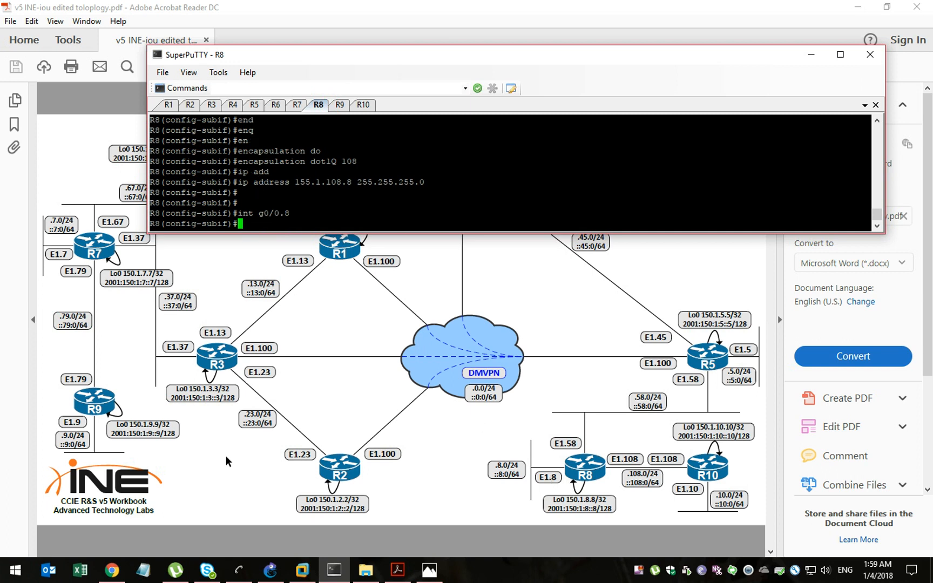
{"action": "type", "text": "en"}
{"action": "key", "text": "Tab"}
{"action": "type", "text": "do"}
{"action": "key", "text": "Tab"}
{"action": "type", "text": "8"}
{"action": "key", "text": "Return"}
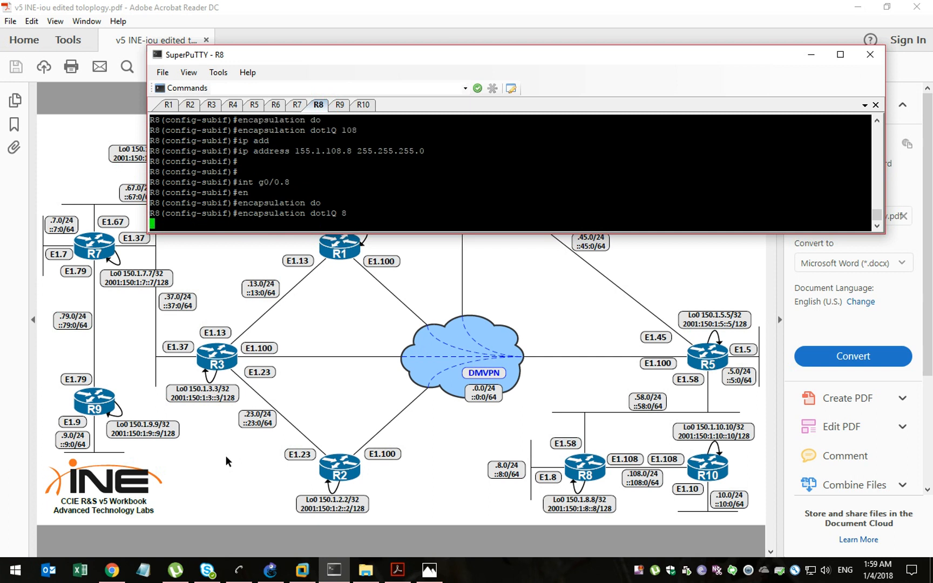
Assign IP address 155.1.8.8 255.255.255.0 to R8's subinterface g0/0.8
{"action": "type", "text": "ip add"}
{"action": "key", "text": "Tab"}
{"action": "type", "text": "155"}
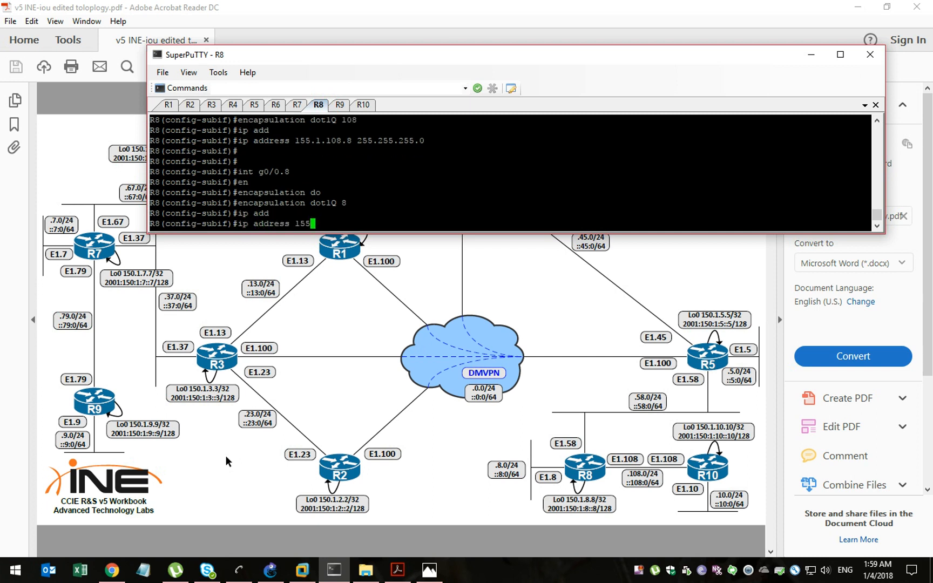
{"action": "type", "text": ".1.8.8 255.255.255.0"}
{"action": "key", "text": "Return"}
{"action": "key", "text": "Return"}
{"action": "key", "text": "Return"}
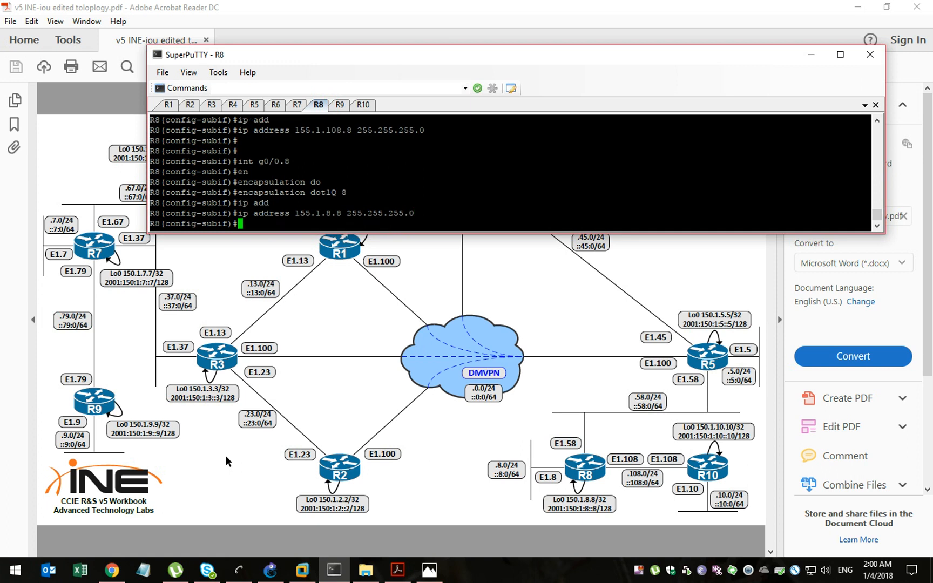
Exit the subinterface on R8 and create interface loopback 0 with IP address 150.1.8.8 255.255.255.255
{"action": "type", "text": "exit"}
{"action": "key", "text": "Return"}
{"action": "type", "text": "int loo"}
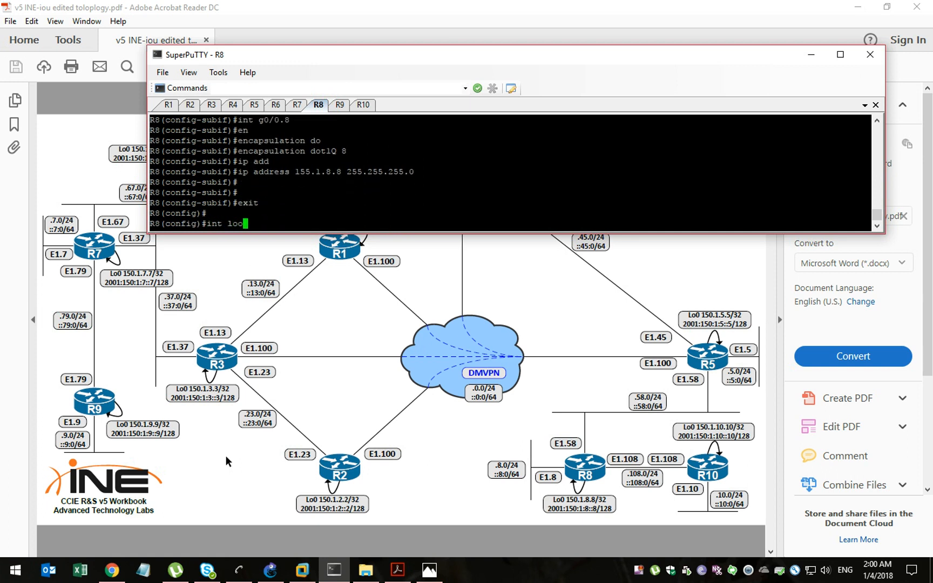
{"action": "key", "text": "Tab"}
{"action": "type", "text": "0"}
{"action": "key", "text": "Return"}
{"action": "type", "text": "ip add"}
{"action": "key", "text": "Tab"}
{"action": "type", "text": "150.1.8.8 "}
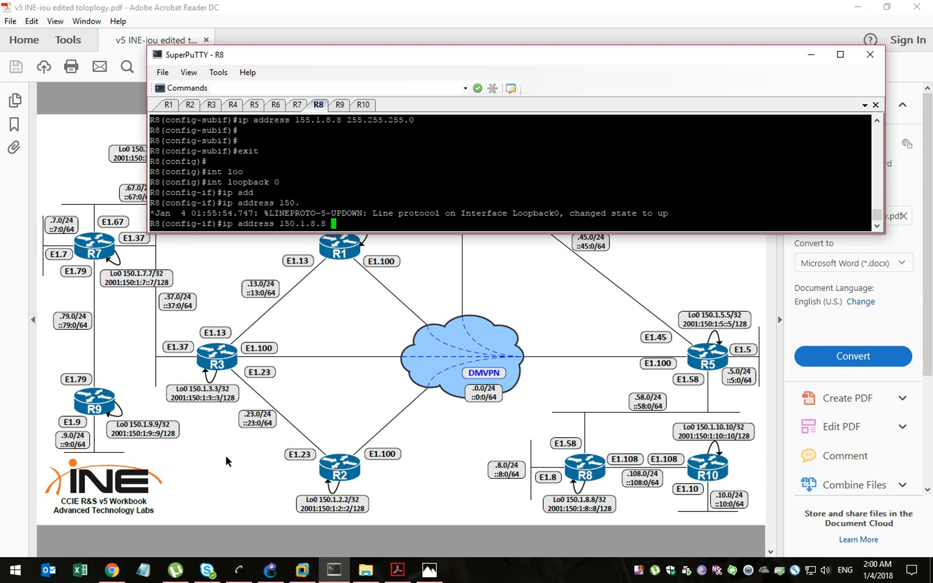
{"action": "type", "text": "255.255.255.255.2"}
{"action": "key", "text": "Return"}
End configuration mode on R8 and save its configuration with wr, confirming the NVRAM overwrite
{"action": "type", "text": "endw"}
{"action": "key", "text": "Return"}
{"action": "type", "text": "r"}
{"action": "key", "text": "Return"}
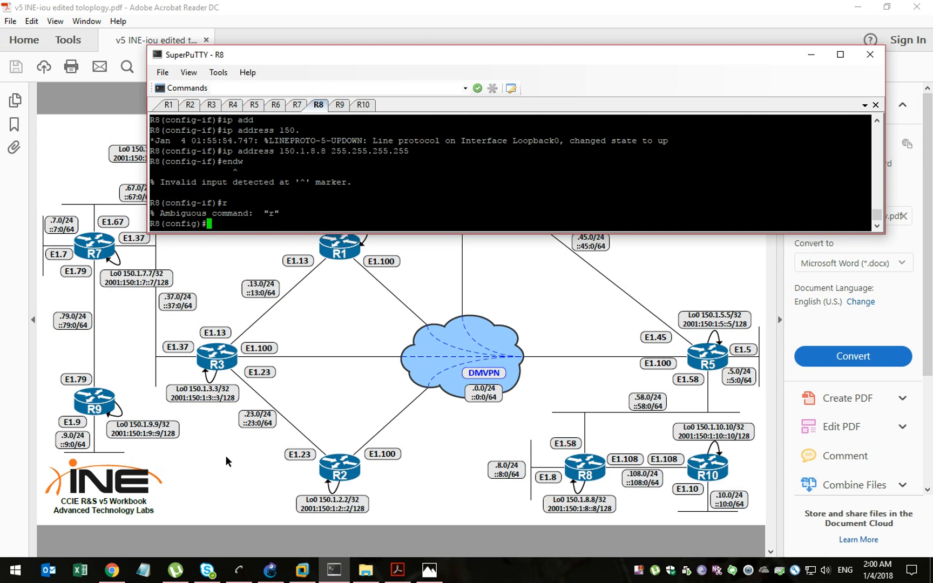
{"action": "type", "text": "end"}
{"action": "key", "text": "Return"}
{"action": "type", "text": "]wr"}
{"action": "key", "text": "Return"}
{"action": "type", "text": "wr"}
{"action": "key", "text": "Return"}
{"action": "key", "text": "Return"}
{"action": "key", "text": "Return"}
{"action": "key", "text": "Return"}
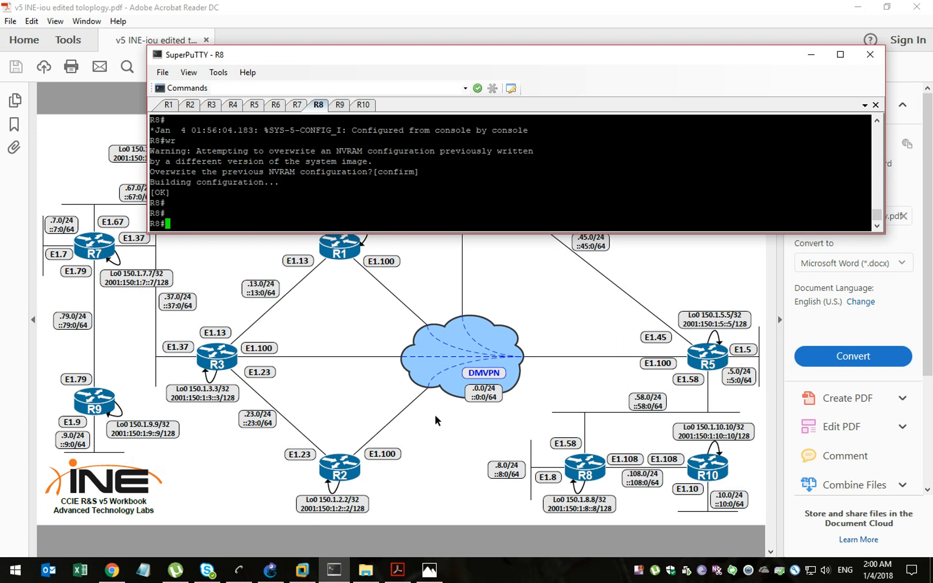
Enter configuration mode on R9's console and bring up interface g0/0 with no shutdown
{"action": "left_click", "coordinate": [342, 105]}
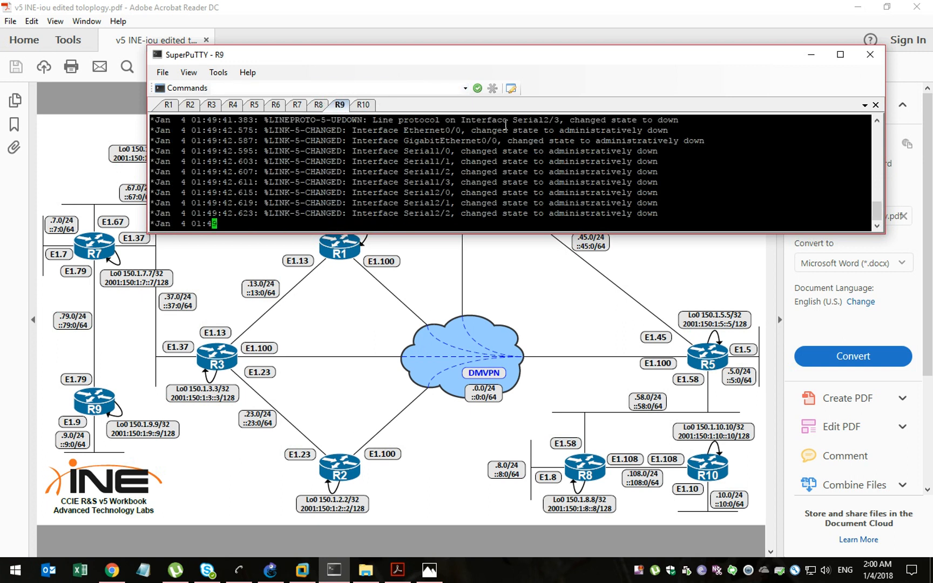
{"action": "key", "text": "Return"}
{"action": "key", "text": "Return"}
{"action": "type", "text": "conf t"}
{"action": "key", "text": "Return"}
{"action": "key", "text": "Return"}
{"action": "type", "text": "int"}
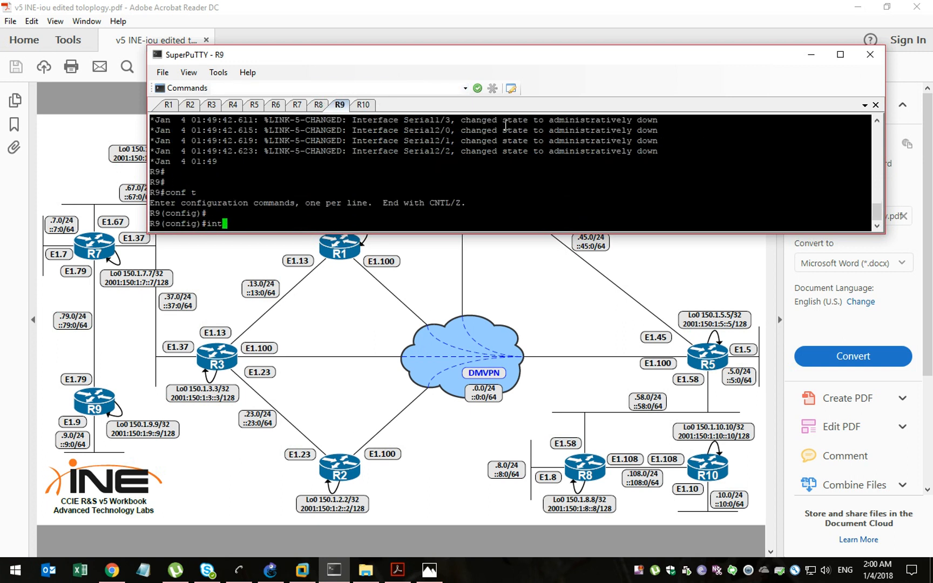
{"action": "type", "text": " g0/0"}
{"action": "key", "text": "Return"}
{"action": "type", "text": "no sh"}
{"action": "key", "text": "Return"}
{"action": "key", "text": "Return"}
Create subinterface g0/0.79 on R9 with dot1Q encapsulation 79
{"action": "type", "text": "int g0/"}
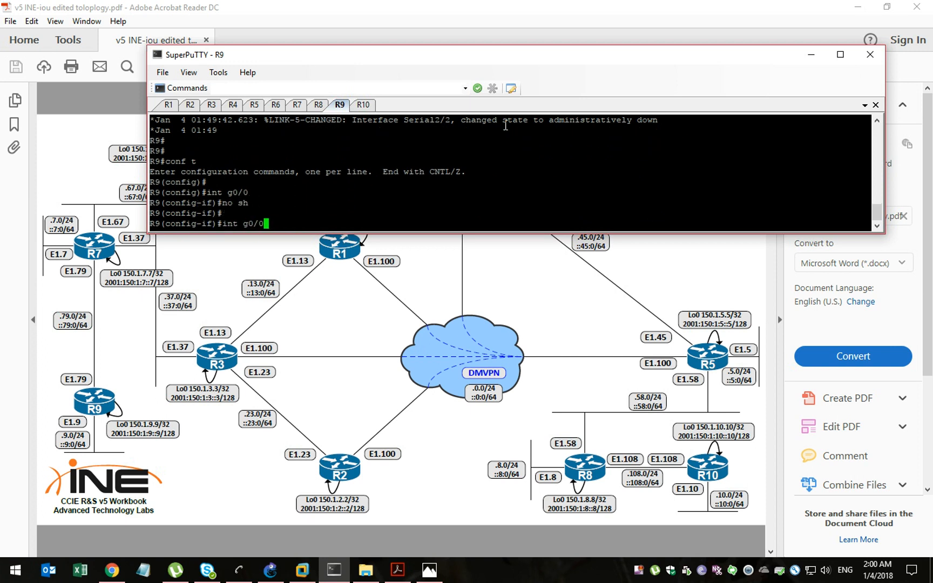
{"action": "type", "text": "0."}
{"action": "key", "text": "Return"}
{"action": "key", "text": "Up"}
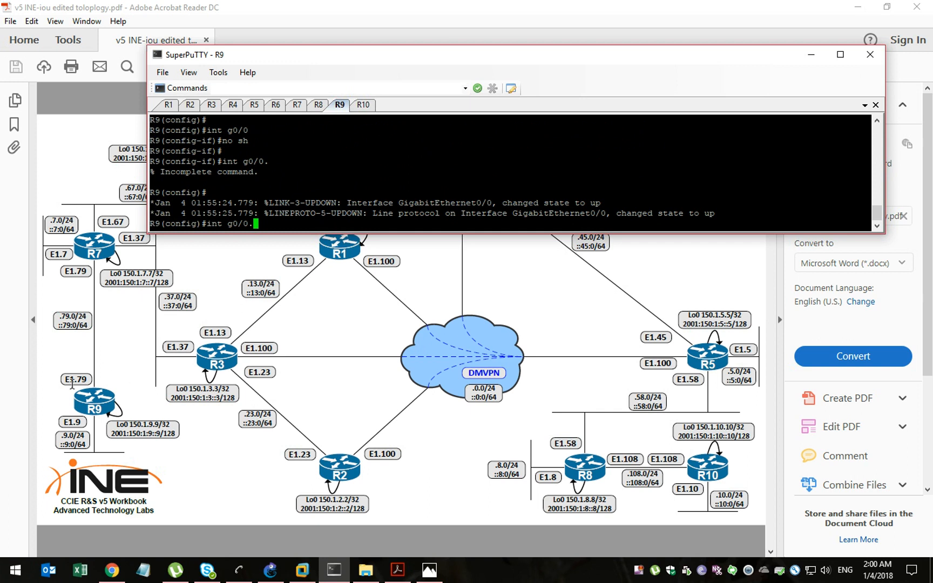
{"action": "type", "text": "79"}
{"action": "key", "text": "Return"}
{"action": "type", "text": "en"}
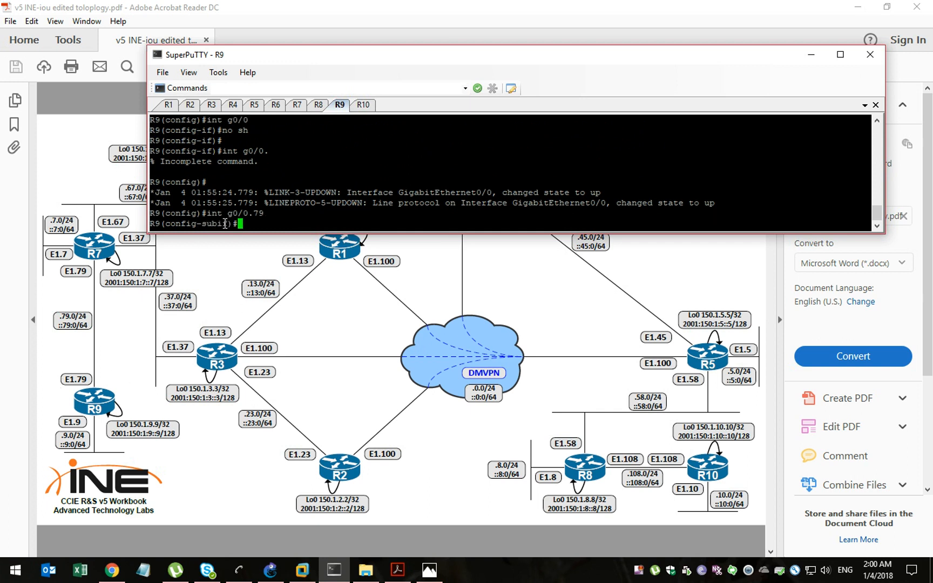
{"action": "key", "text": "Tab"}
{"action": "type", "text": "do"}
{"action": "key", "text": "Tab"}
{"action": "type", "text": "79"}
{"action": "key", "text": "Return"}
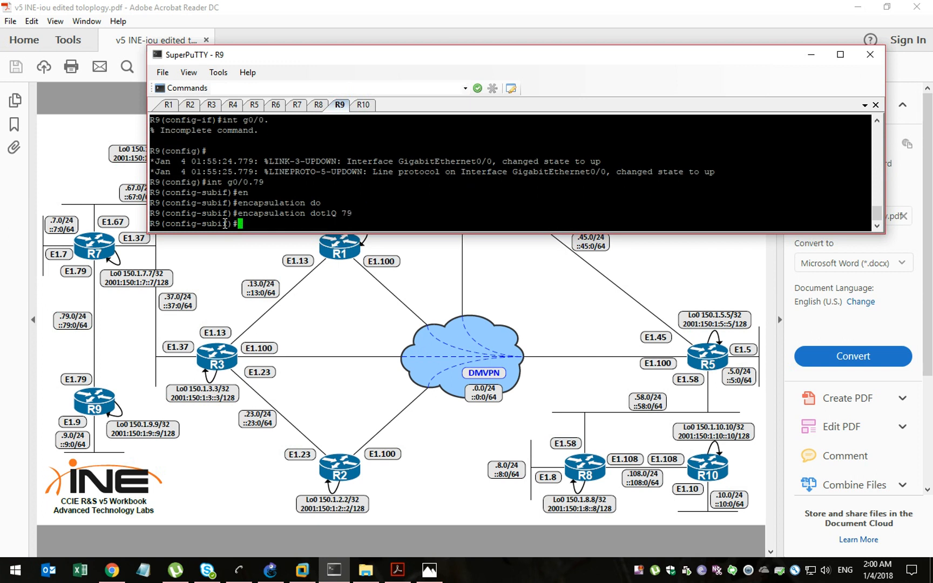
Assign IP address 155.1.79.9 255.255.255.0 to R9's subinterface g0/0.79
{"action": "type", "text": "ip add"}
{"action": "key", "text": "Tab"}
{"action": "type", "text": "155.1.79.9"}
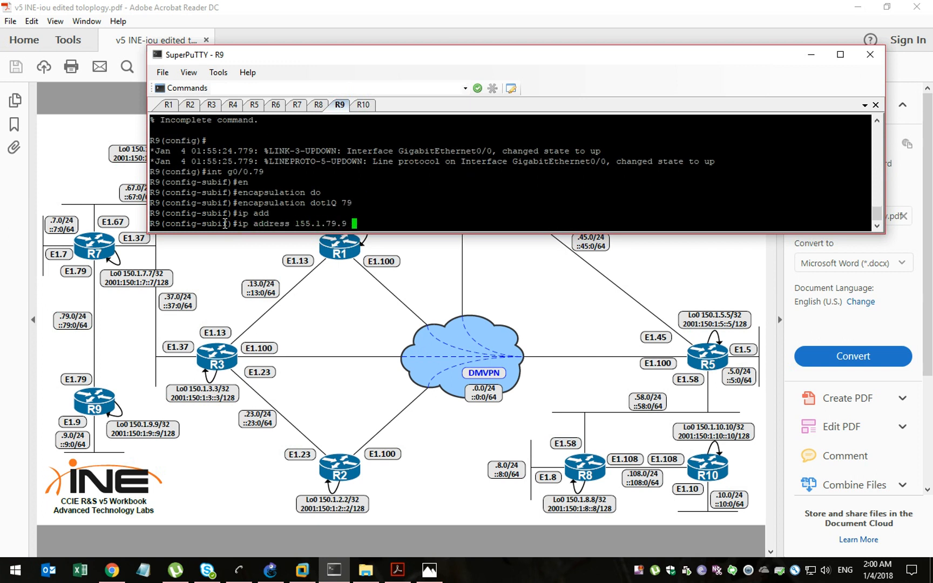
{"action": "type", "text": " 255.255.255."}
{"action": "key", "text": "Return"}
{"action": "key", "text": "Up"}
{"action": "key", "text": "Up"}
{"action": "key", "text": "Down"}
{"action": "type", "text": "0"}
{"action": "key", "text": "Return"}
Create subinterface g0/0.9 on R9 with dot1Q encapsulation 9
{"action": "type", "text": "int g0/0"}
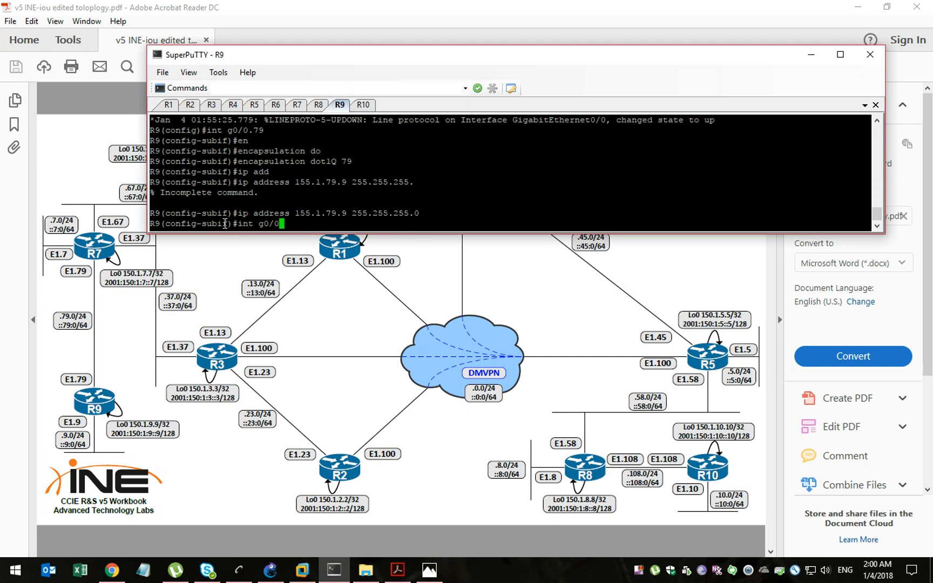
{"action": "type", "text": ".9"}
{"action": "key", "text": "Return"}
{"action": "type", "text": "en"}
{"action": "key", "text": "Tab"}
{"action": "type", "text": "c"}
{"action": "key", "text": "Tab"}
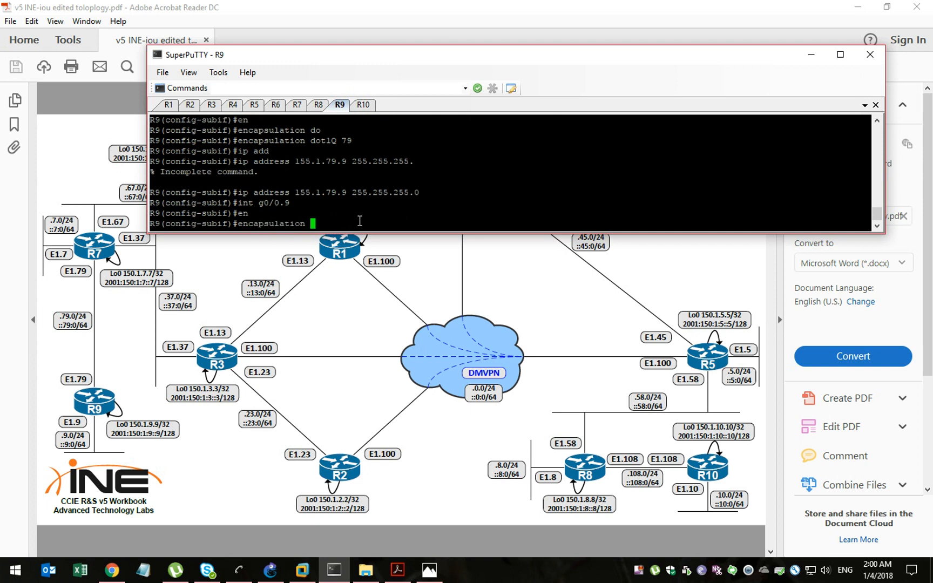
{"action": "type", "text": "do"}
{"action": "key", "text": "Tab"}
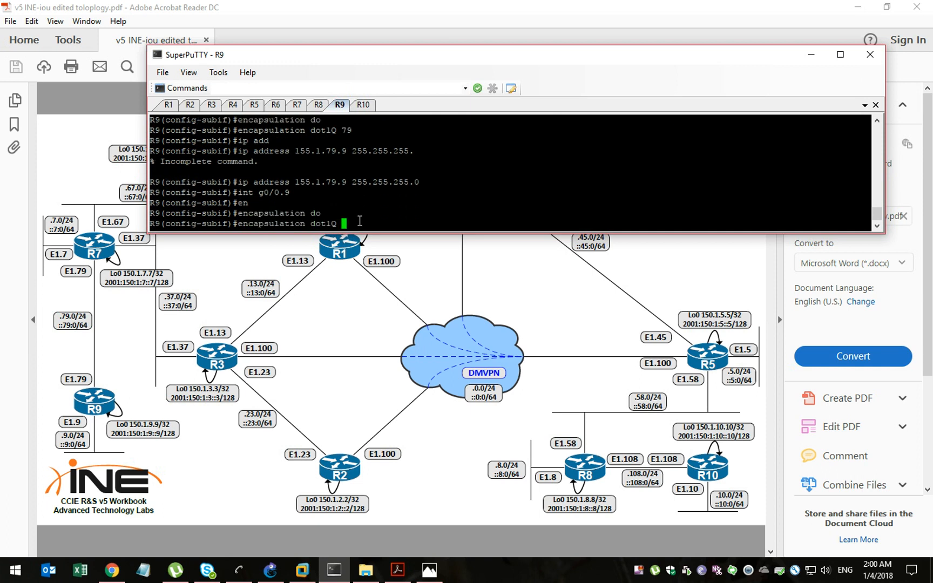
{"action": "type", "text": "9"}
{"action": "key", "text": "Return"}
Assign IP address 155.1.9.9 255.255.255.0 to R9's subinterface g0/0.9
{"action": "type", "text": "ip add"}
{"action": "key", "text": "Tab"}
{"action": "type", "text": "1"}
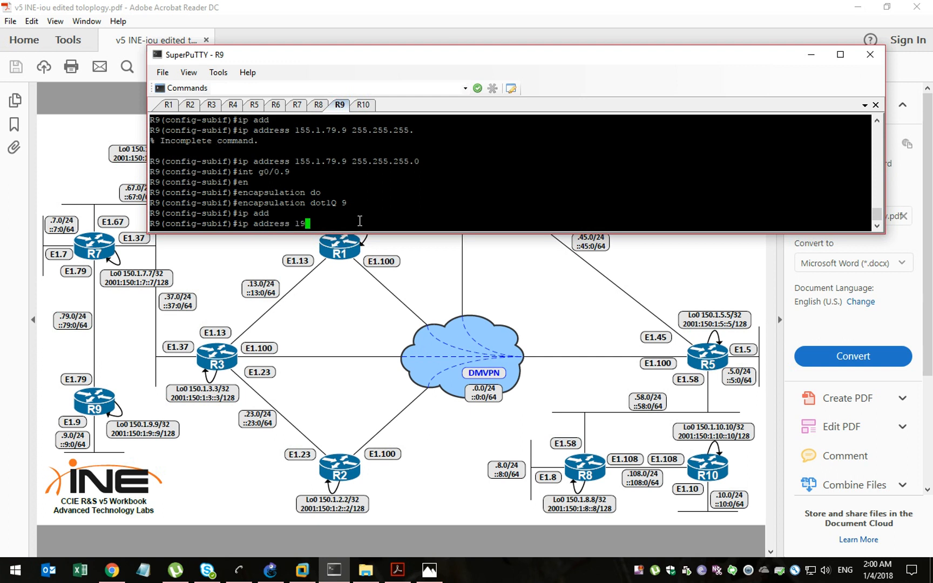
{"action": "type", "text": "55.1.9.9 255.255.255.0"}
{"action": "key", "text": "Return"}
{"action": "key", "text": "Return"}
{"action": "key", "text": "Return"}
{"action": "key", "text": "Return"}
Exit the subinterface on R9 and create interface loopback 0 with IP address 150.1.9.9 255.255.255.255
{"action": "type", "text": "ex"}
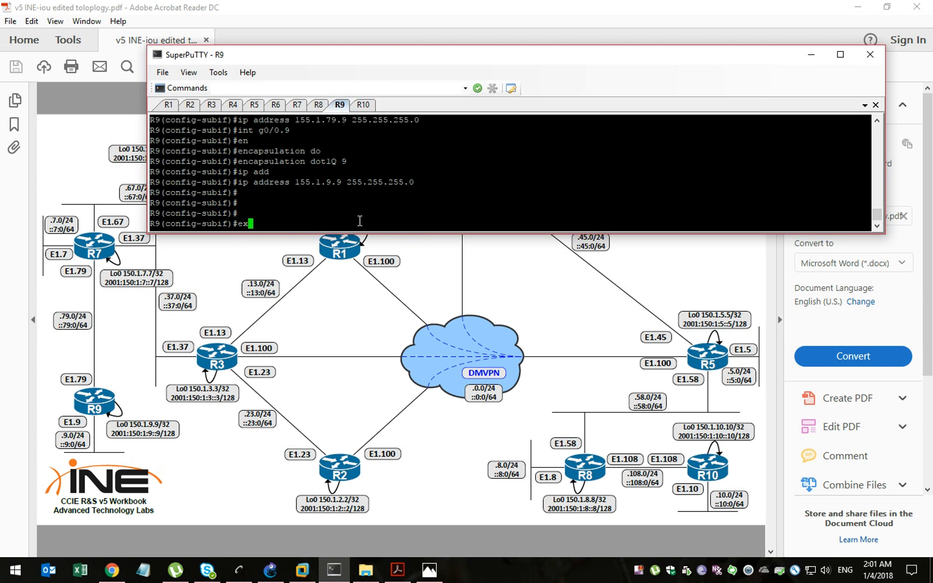
{"action": "type", "text": "it"}
{"action": "key", "text": "Return"}
{"action": "type", "text": "i"}
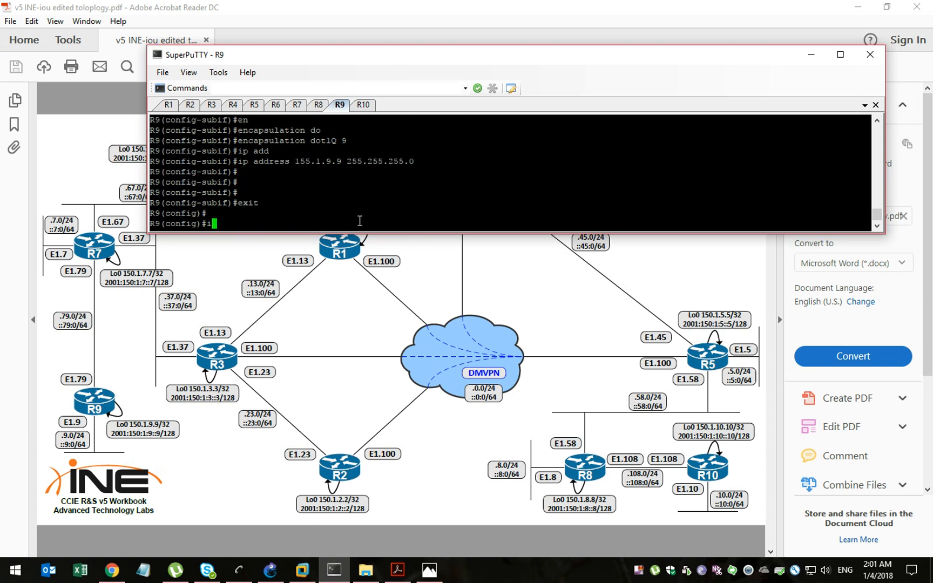
{"action": "type", "text": "nt loo"}
{"action": "key", "text": "Tab"}
{"action": "type", "text": "0"}
{"action": "key", "text": "Return"}
{"action": "type", "text": "ip add"}
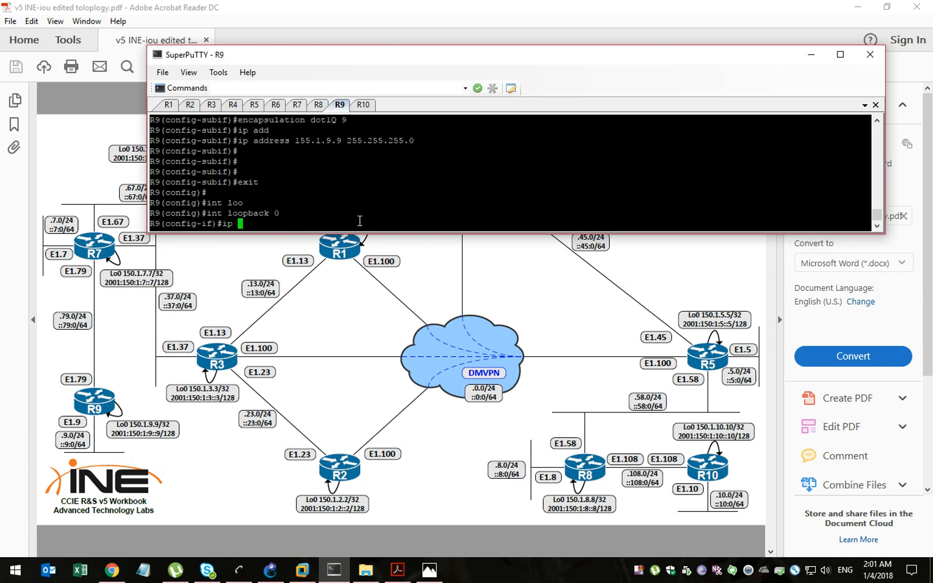
{"action": "key", "text": "Tab"}
{"action": "type", "text": "150.1.9.9 255.255.255.255"}
{"action": "key", "text": "Return"}
{"action": "key", "text": "Return"}
{"action": "key", "text": "Return"}
End configuration mode on R9 and save its configuration with wr, confirming the NVRAM overwrite
{"action": "type", "text": "end"}
{"action": "key", "text": "Return"}
{"action": "type", "text": "wr"}
{"action": "key", "text": "Return"}
{"action": "key", "text": "Return"}
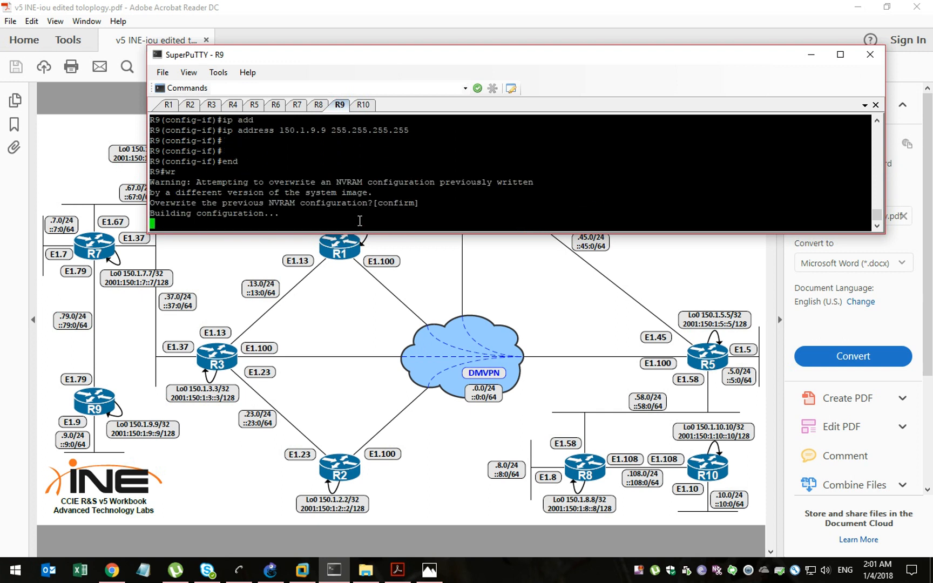
Enter global configuration mode on R10 and enable interface g0/0 with no shutdown
{"action": "left_click", "coordinate": [363, 104]}
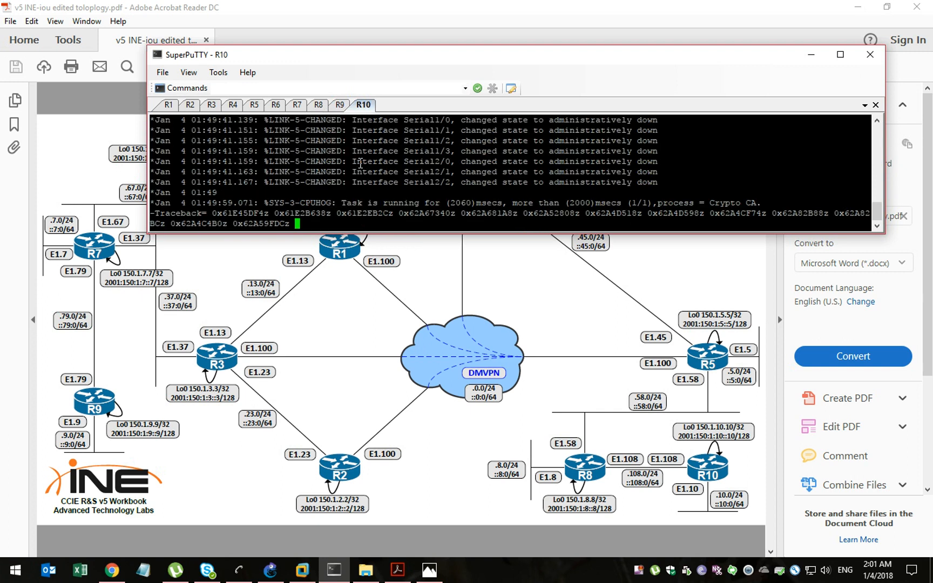
{"action": "key", "text": "Return"}
{"action": "key", "text": "Return"}
{"action": "type", "text": "conf t"}
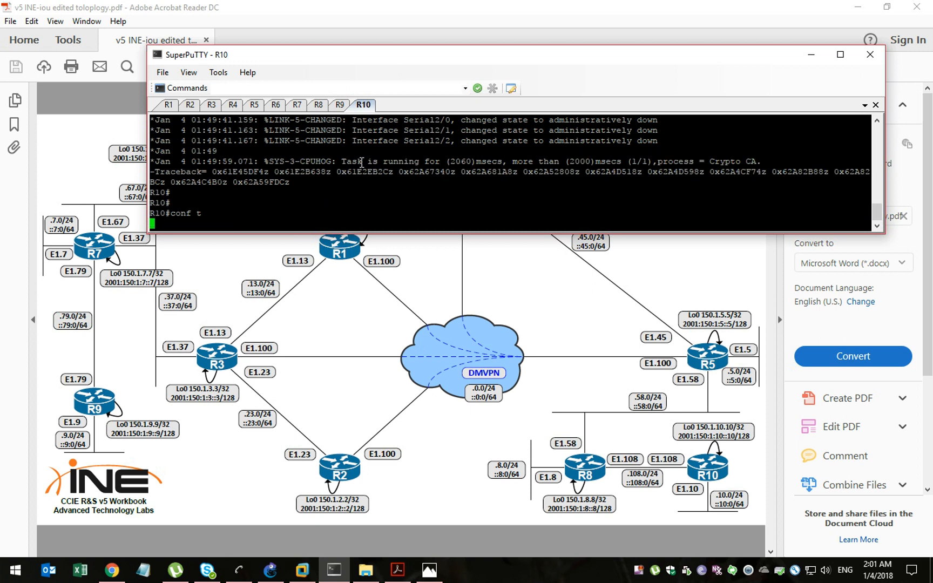
{"action": "key", "text": "Return"}
{"action": "key", "text": "Return"}
{"action": "type", "text": "int g0/0"}
{"action": "key", "text": "Return"}
{"action": "type", "text": "no sh"}
{"action": "key", "text": "Return"}
{"action": "key", "text": "Return"}
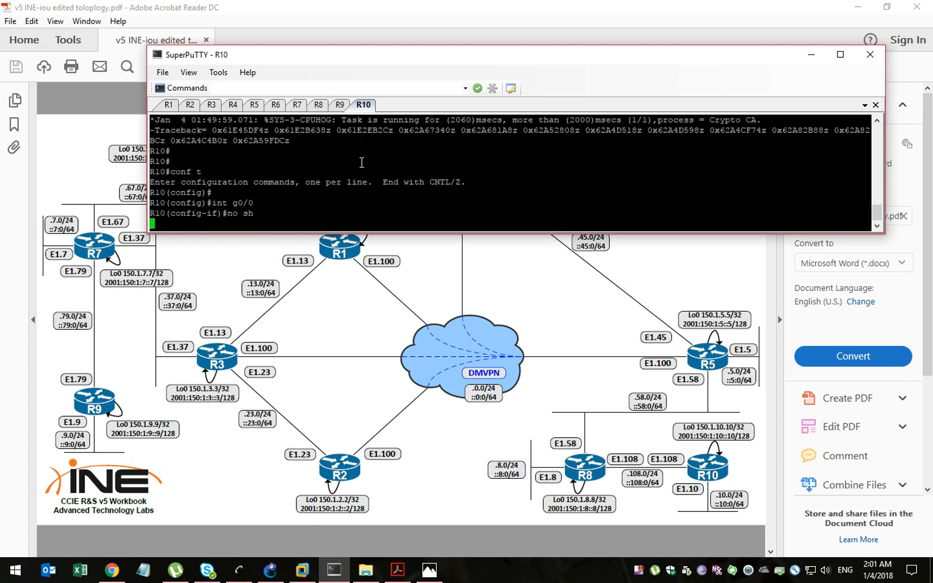
Create subinterface g0/0.10 on R10 with dot1Q encapsulation 10
{"action": "type", "text": "int g0/0."}
{"action": "key", "text": "Return"}
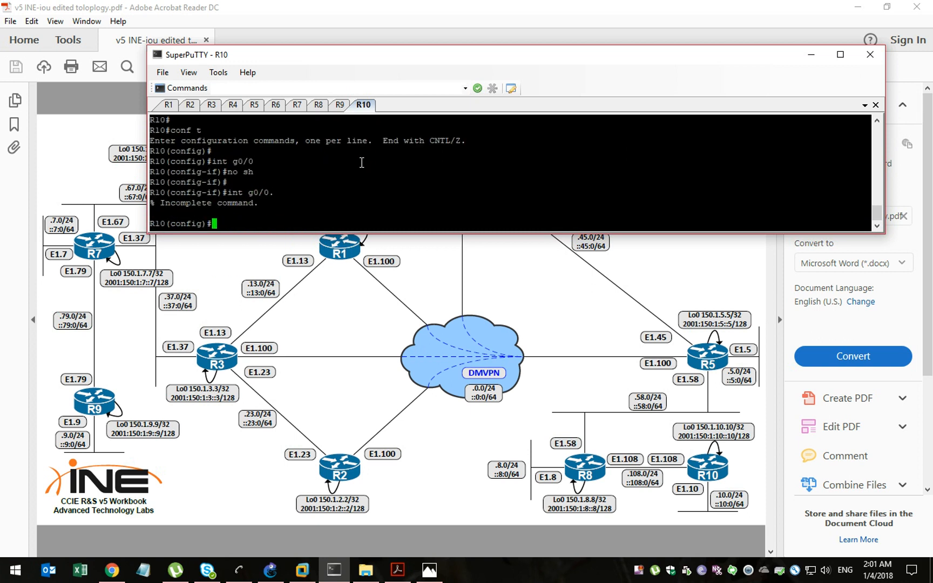
{"action": "key", "text": "Up"}
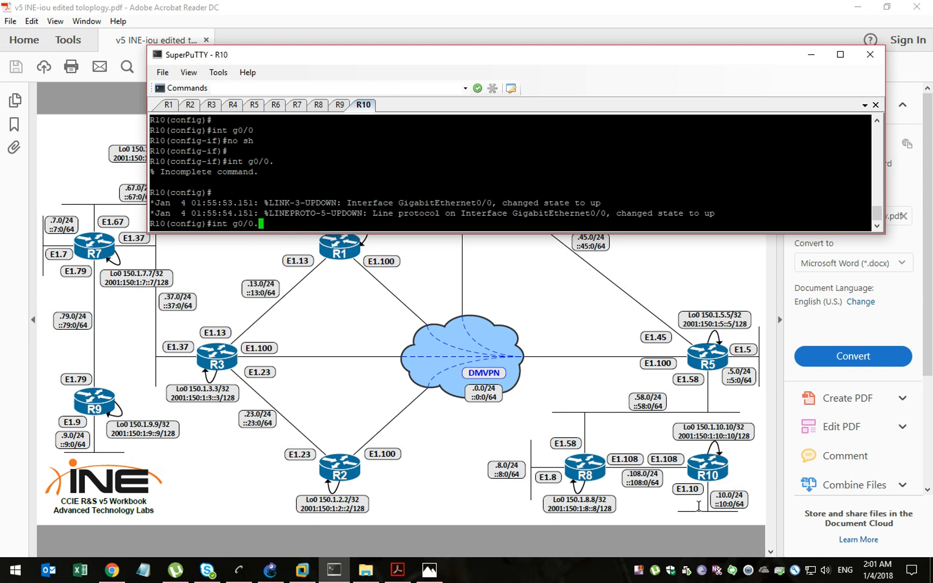
{"action": "type", "text": "10"}
{"action": "key", "text": "Return"}
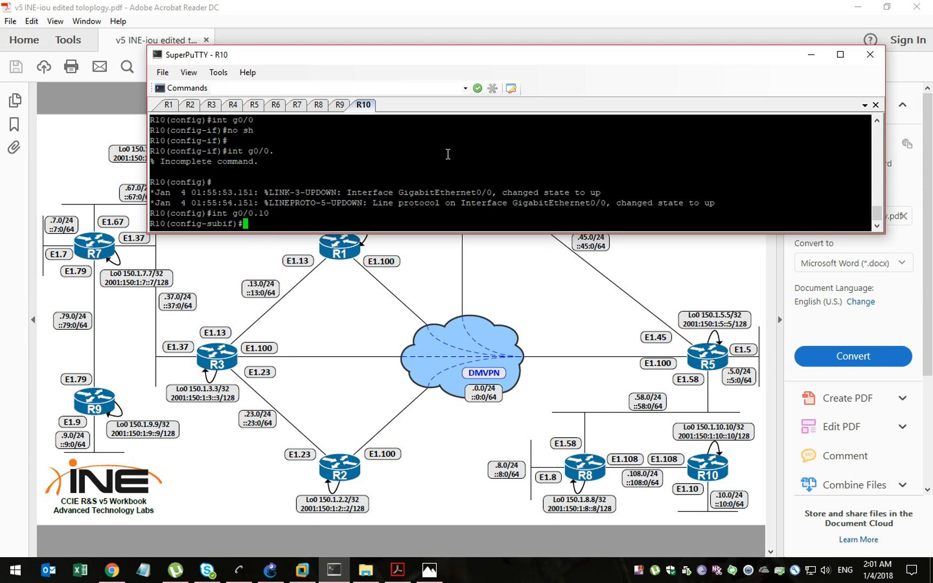
{"action": "type", "text": "en"}
{"action": "key", "text": "Tab"}
{"action": "type", "text": "d"}
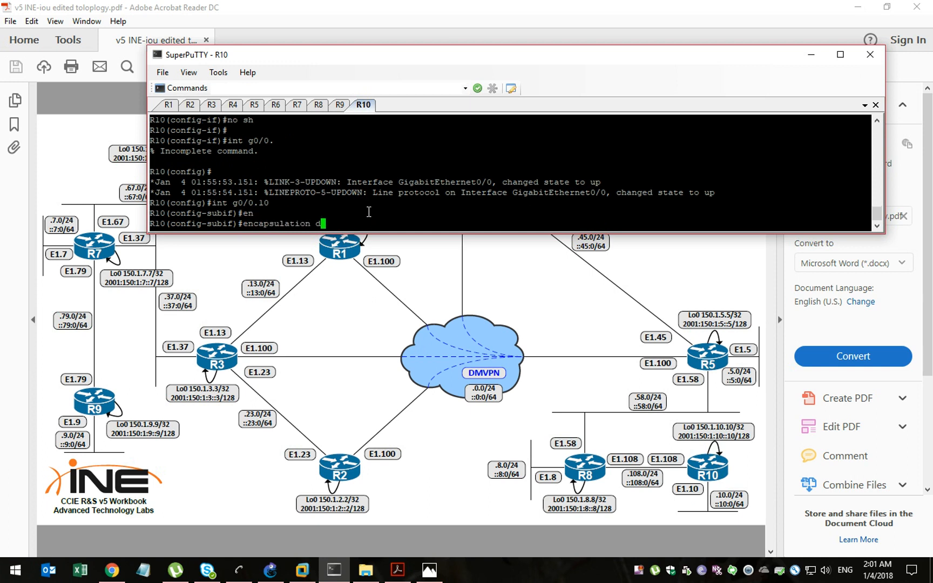
{"action": "type", "text": "o"}
{"action": "key", "text": "Tab"}
{"action": "type", "text": "10"}
{"action": "key", "text": "Return"}
Assign IP address 155.1.10.10 255.255.255.0 to R10's subinterface g0/0.10
{"action": "type", "text": "ip a"}
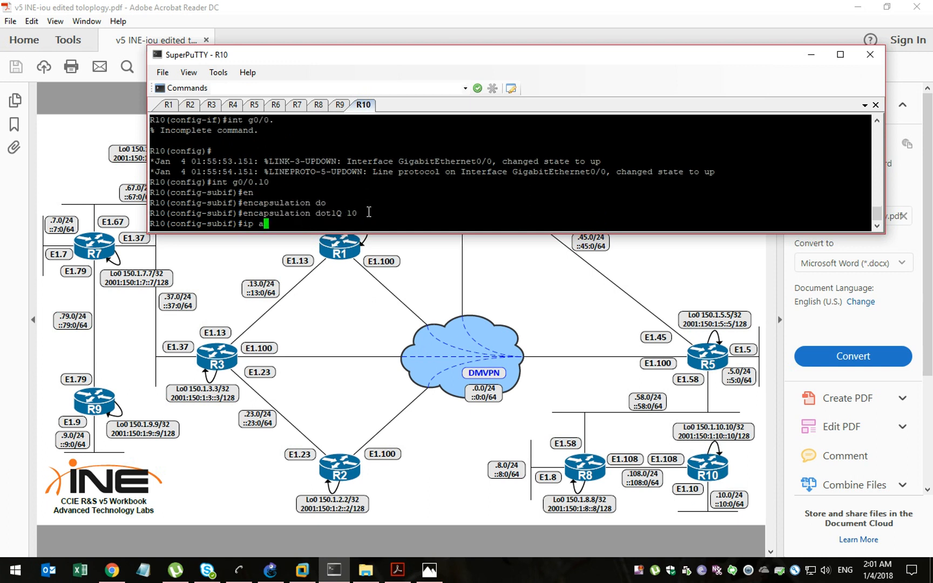
{"action": "type", "text": "dd"}
{"action": "key", "text": "Tab"}
{"action": "type", "text": "155.1.10."}
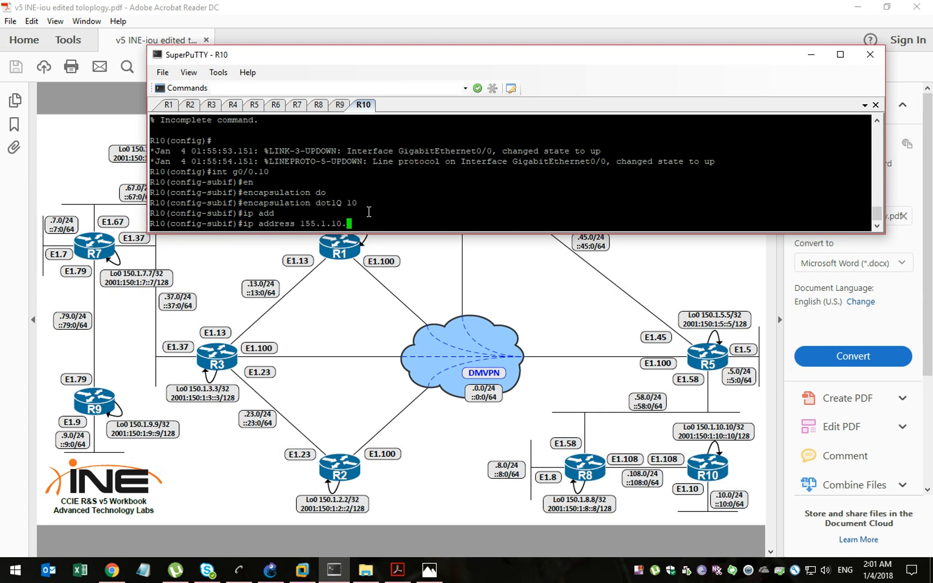
{"action": "type", "text": "10 255.255.2"}
{"action": "type", "text": "55.255.0"}
{"action": "key", "text": "Return"}
Create subinterface g0/0.108 on R10 with dot1Q encapsulation 108
{"action": "type", "text": "int g0/0.108"}
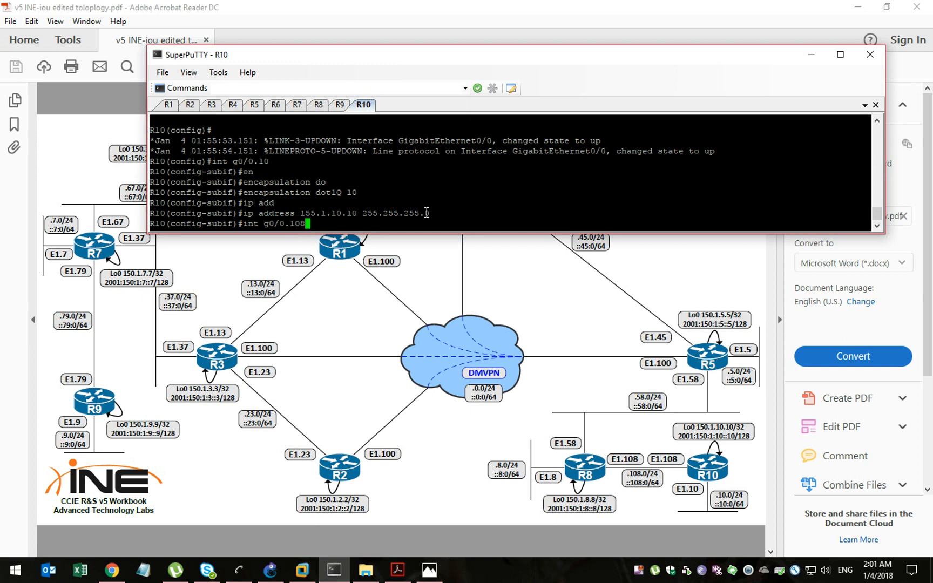
{"action": "key", "text": "Return"}
{"action": "type", "text": "en"}
{"action": "key", "text": "Tab"}
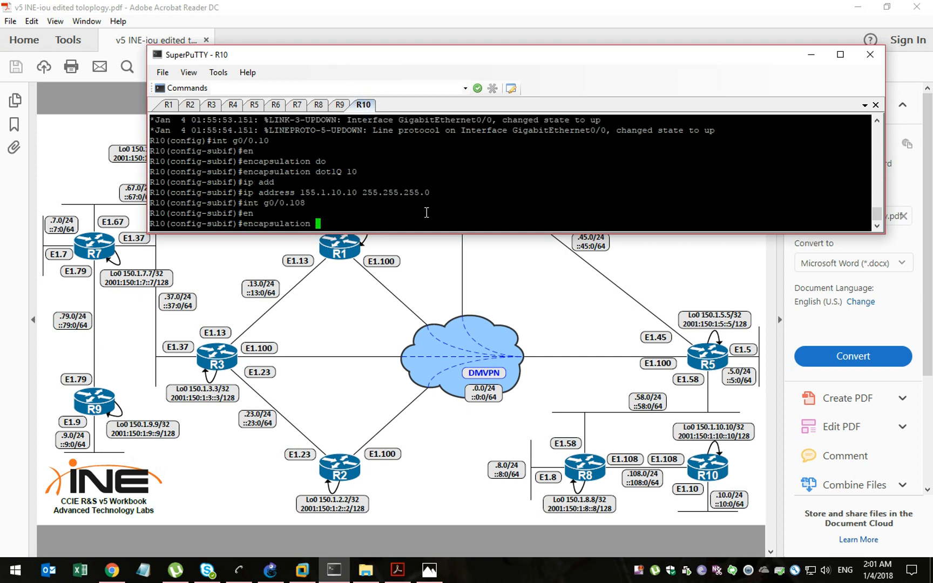
{"action": "type", "text": "do"}
{"action": "key", "text": "Tab"}
{"action": "type", "text": "10/8"}
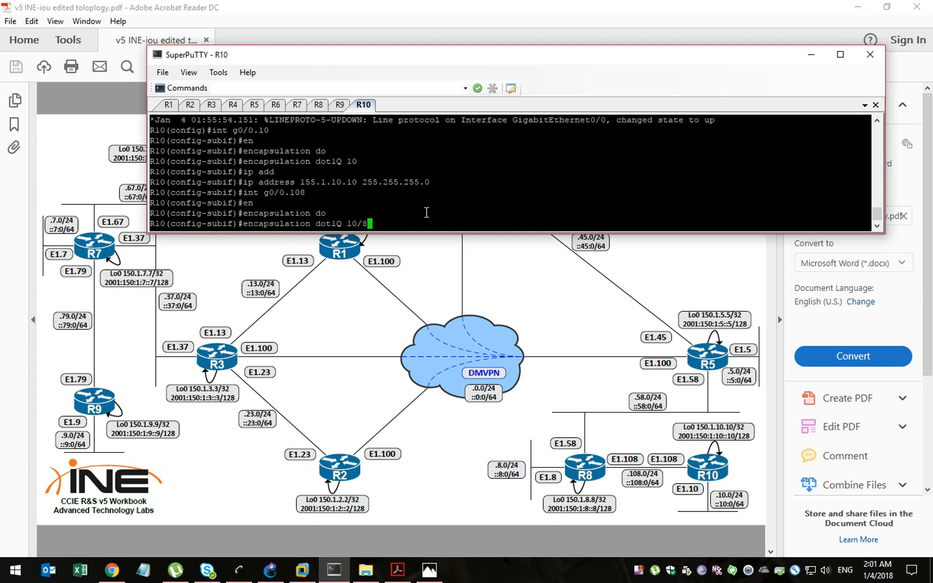
{"action": "key", "text": "Return"}
{"action": "key", "text": "Up"}
{"action": "key", "text": "BackSpace"}
{"action": "key", "text": "BackSpace"}
{"action": "type", "text": "8"}
{"action": "key", "text": "Return"}
Assign IP address 155.1.108.10 255.255.255.0 to R10's subinterface g0/0.108
{"action": "type", "text": "ip add"}
{"action": "key", "text": "Tab"}
{"action": "type", "text": "155.1."}
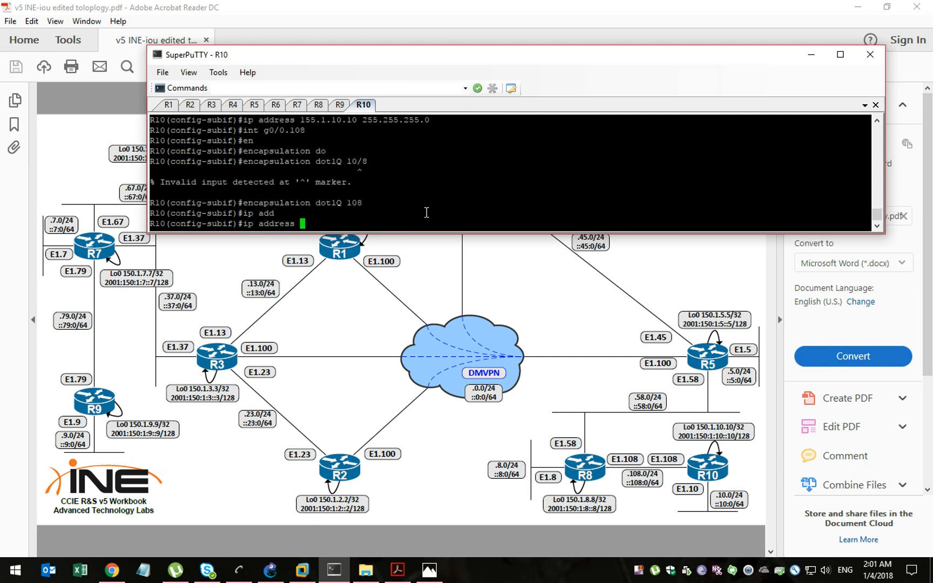
{"action": "type", "text": "108.10 255.255.255.0"}
{"action": "key", "text": "Return"}
{"action": "key", "text": "Return"}
{"action": "key", "text": "Return"}
Exit the subinterface on R10 and create interface loopback 0
{"action": "type", "text": "exit"}
{"action": "key", "text": "Return"}
{"action": "key", "text": "Return"}
{"action": "type", "text": "intlo"}
{"action": "key", "text": "Return"}
{"action": "type", "text": "int"}
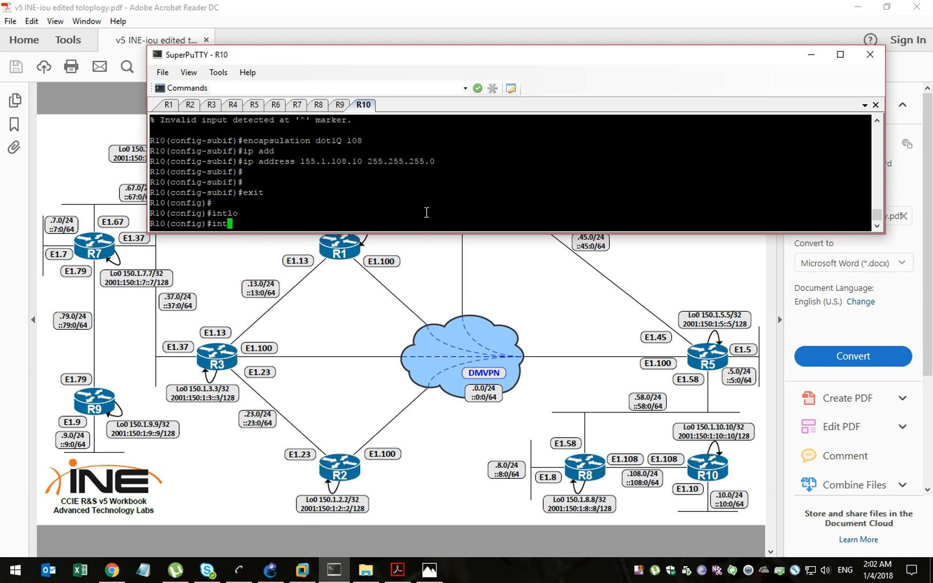
{"action": "key", "text": "Tab"}
{"action": "type", "text": "loo"}
{"action": "key", "text": "Tab"}
{"action": "type", "text": "0"}
{"action": "key", "text": "Return"}
Assign IP address 150.1.10.10 255.255.255.255 to R10's loopback 0
{"action": "type", "text": "ip add"}
{"action": "key", "text": "Tab"}
{"action": "type", "text": "150.1.10.10 25"}
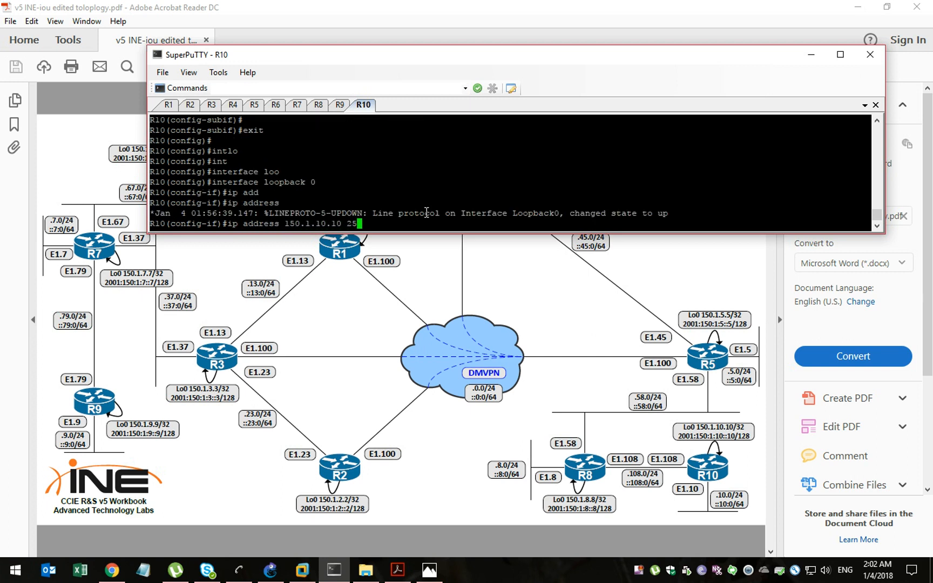
{"action": "type", "text": "5.255.255.255"}
{"action": "key", "text": "Return"}
End configuration mode on R10 and save its configuration with wr, confirming the NVRAM overwrite
{"action": "type", "text": "end"}
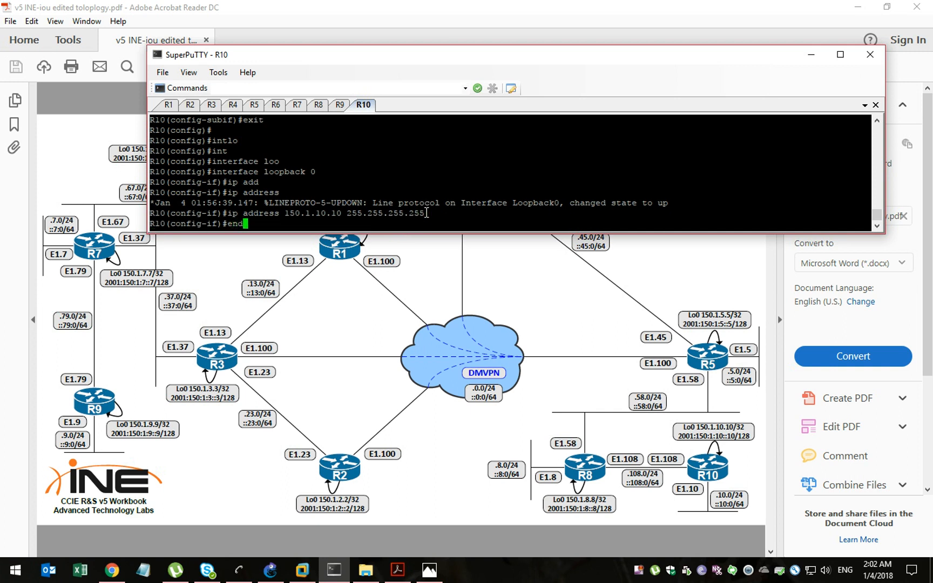
{"action": "key", "text": "Return"}
{"action": "type", "text": "\\wr"}
{"action": "key", "text": "Return"}
{"action": "key", "text": "Return"}
{"action": "key", "text": "Return"}
{"action": "type", "text": "wr"}
{"action": "key", "text": "Return"}
{"action": "key", "text": "Return"}
{"action": "key", "text": "Return"}
{"action": "key", "text": "Return"}
{"action": "key", "text": "Return"}
{"action": "key", "text": "Return"}
{"action": "key", "text": "Return"}
{"action": "key", "text": "Return"}
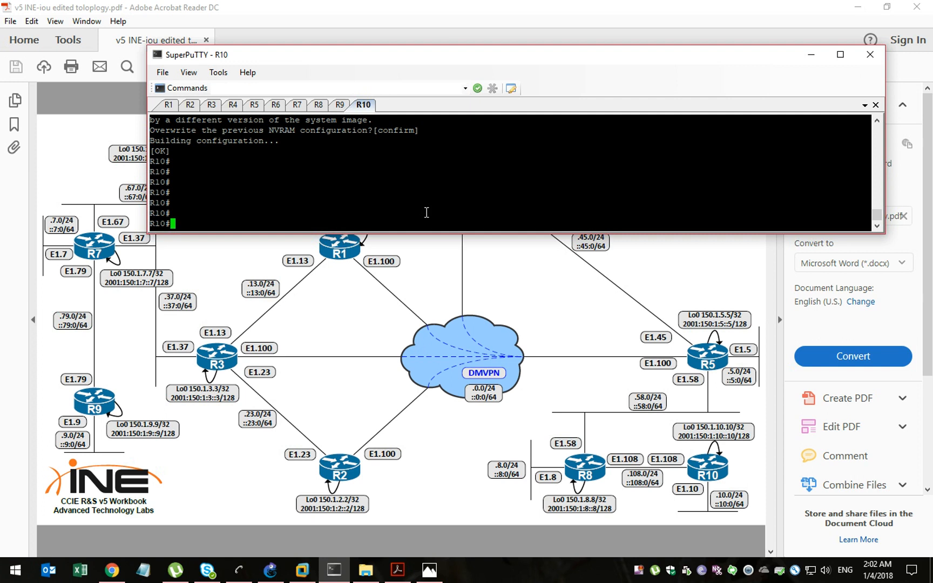
Switch to Photos and view INE's Virtual Routers & Physical Switches topology diagram
{"action": "left_click", "coordinate": [400, 570]}
{"action": "left_click", "coordinate": [398, 572]}
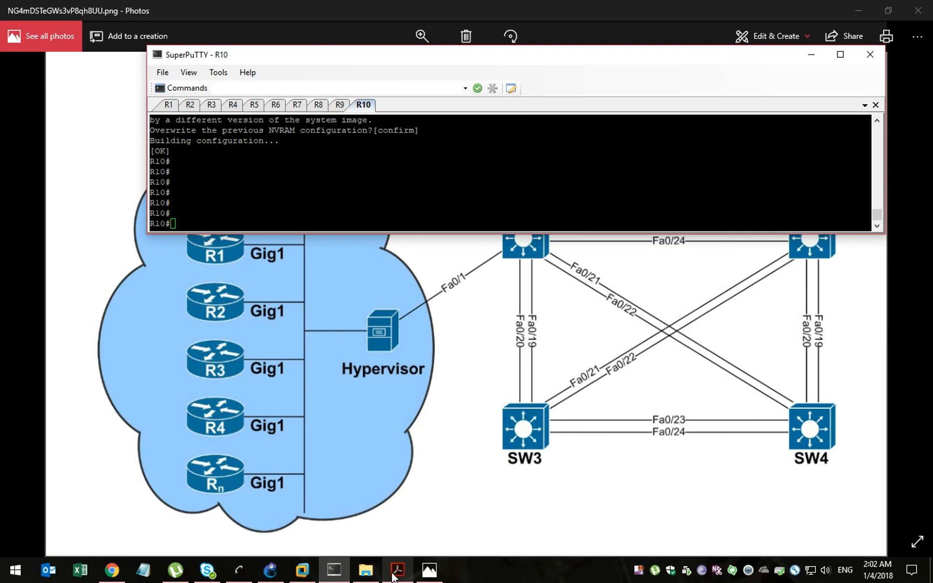
{"action": "left_click", "coordinate": [365, 570]}
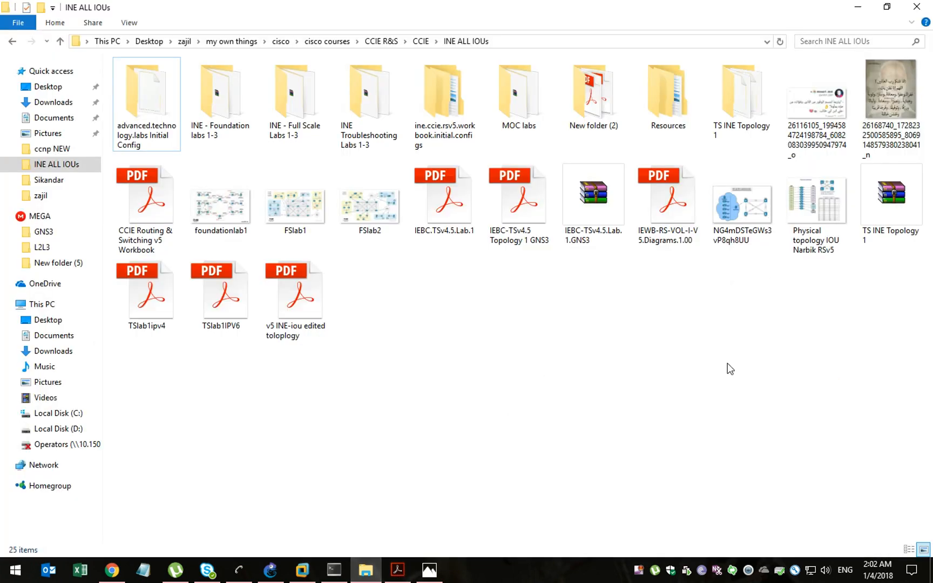
{"action": "left_click", "coordinate": [431, 572]}
{"action": "mouse_move", "coordinate": [409, 577]}
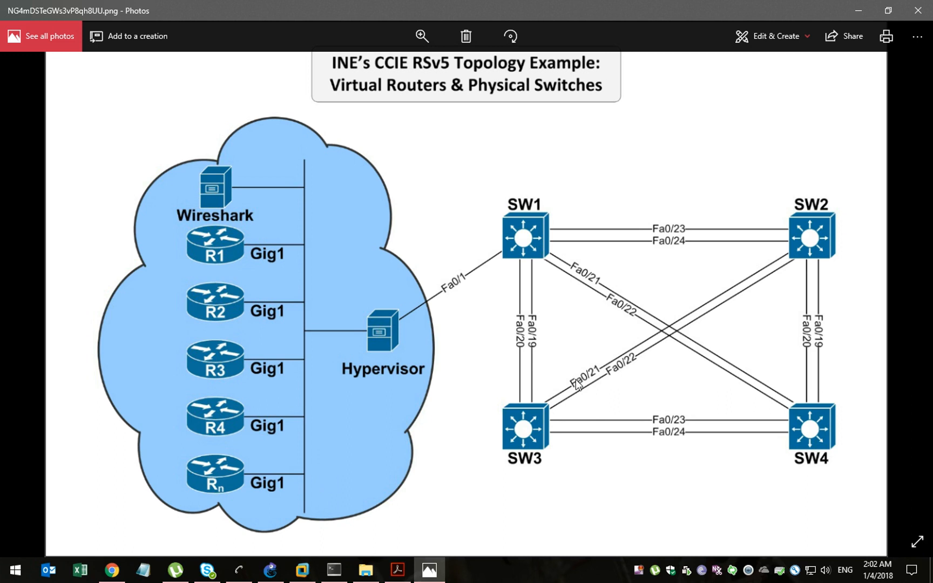
Open the CCIE Routing & Switching v5 Workbook PDF from the INE ALL IOUs folder and find the Layer 2 Access Switchports task
{"action": "left_click", "coordinate": [365, 570]}
{"action": "double_click", "coordinate": [146, 208]}
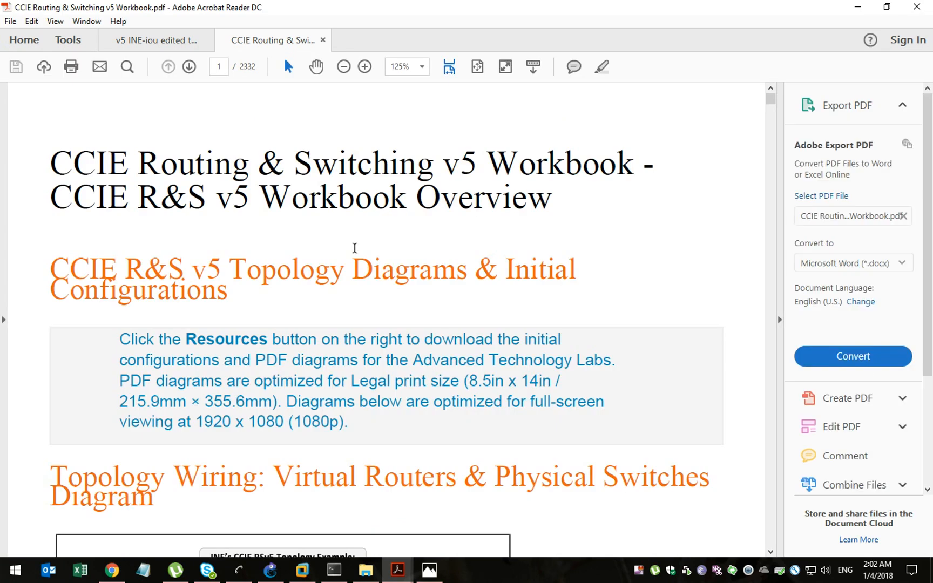
{"action": "scroll", "coordinate": [355, 248], "scroll_direction": "down", "scroll_amount": 7}
{"action": "scroll", "coordinate": [655, 250], "scroll_direction": "down", "scroll_amount": 20}
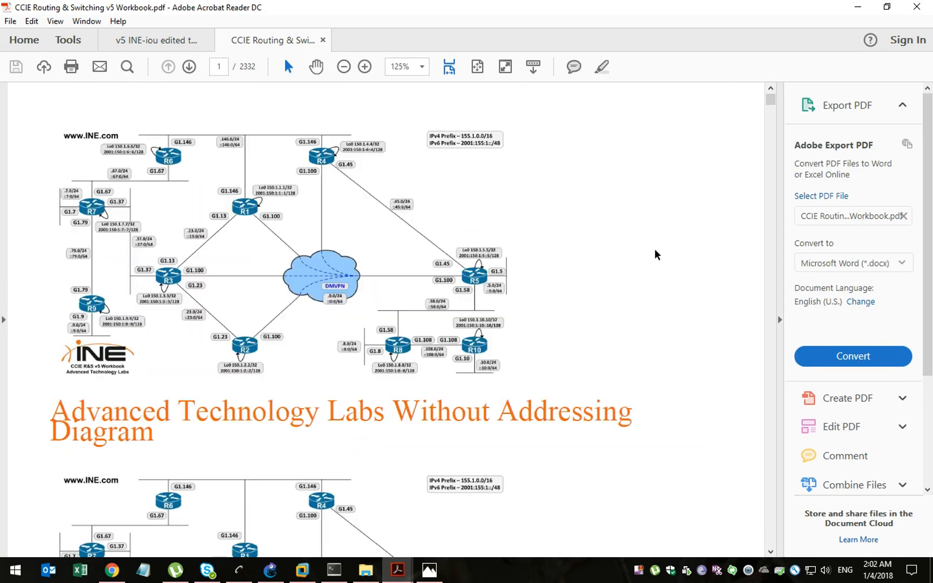
{"action": "scroll", "coordinate": [654, 249], "scroll_direction": "down", "scroll_amount": 20}
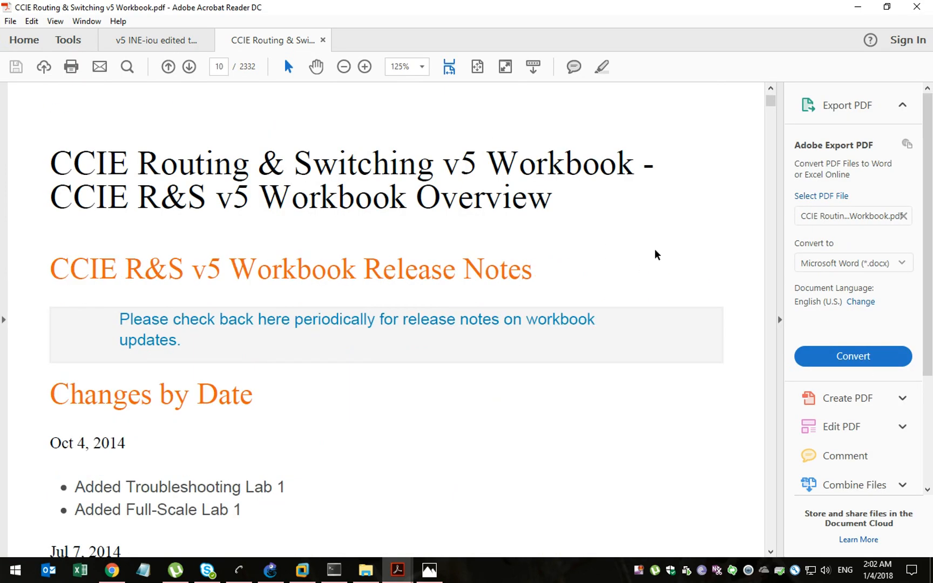
{"action": "scroll", "coordinate": [655, 250], "scroll_direction": "down", "scroll_amount": 20}
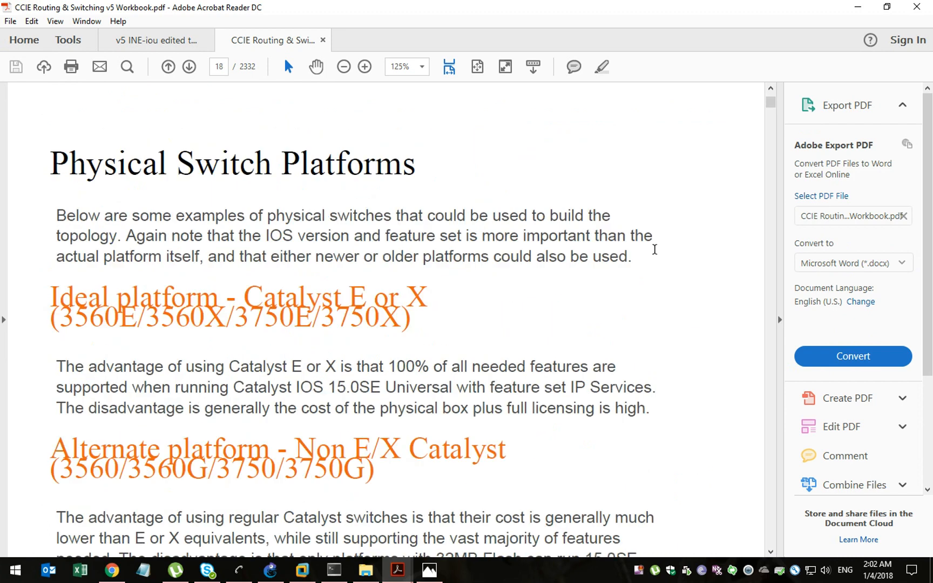
{"action": "scroll", "coordinate": [655, 251], "scroll_direction": "down", "scroll_amount": 5}
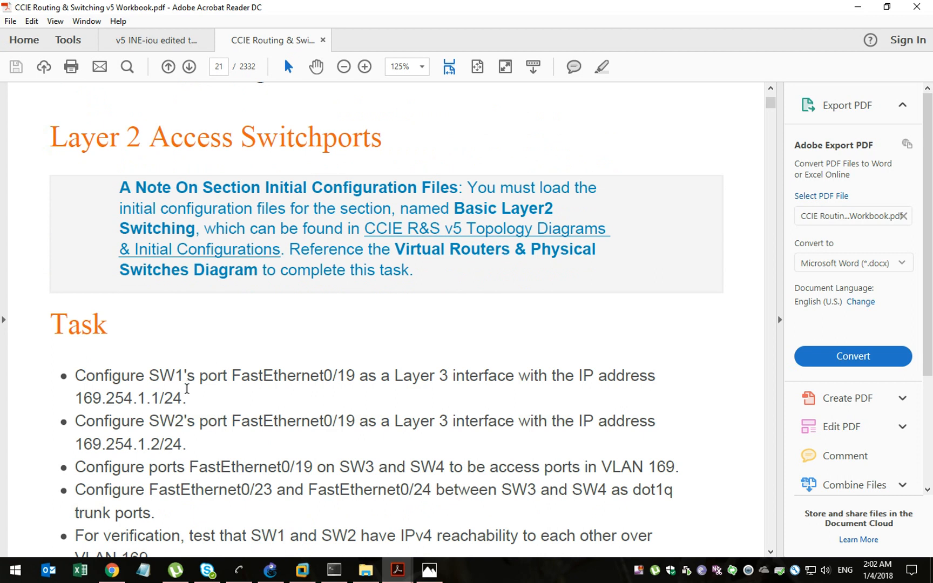
Highlight SW1's FastEthernet0/19 Layer 3 requirement in the task and compare it with the physical switches diagram in Photos
{"action": "left_click_drag", "start_coordinate": [228, 382], "coordinate": [287, 377]}
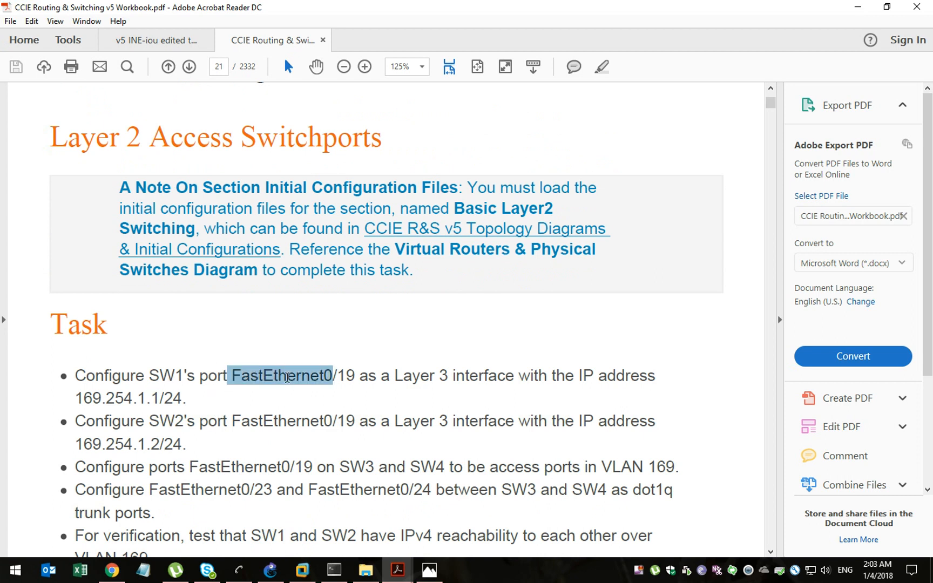
{"action": "left_click_drag", "start_coordinate": [350, 378], "coordinate": [463, 378]}
{"action": "left_click", "coordinate": [410, 395]}
{"action": "left_click", "coordinate": [430, 570]}
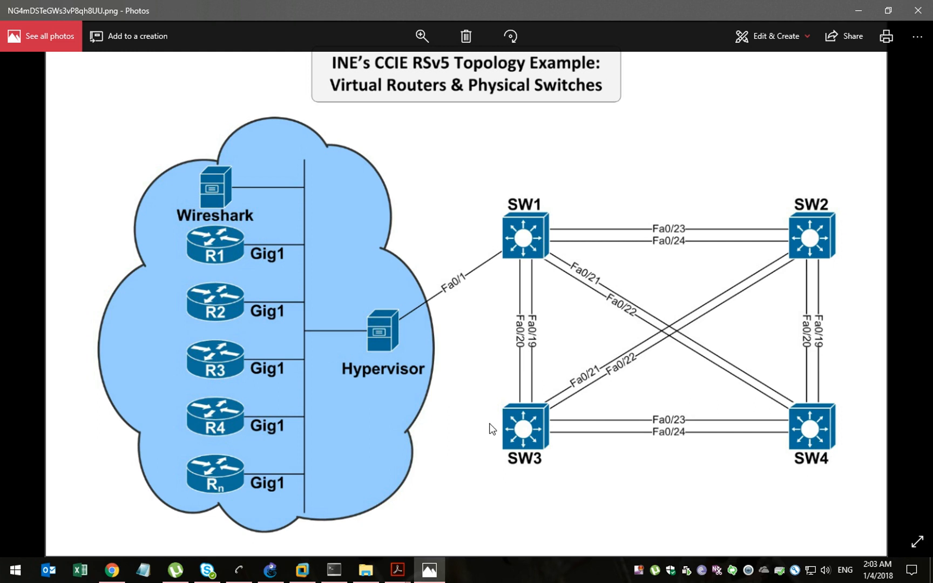
Switch to GNS3 and place four core switches in a two-by-two grid below SW1
{"action": "left_click", "coordinate": [333, 573]}
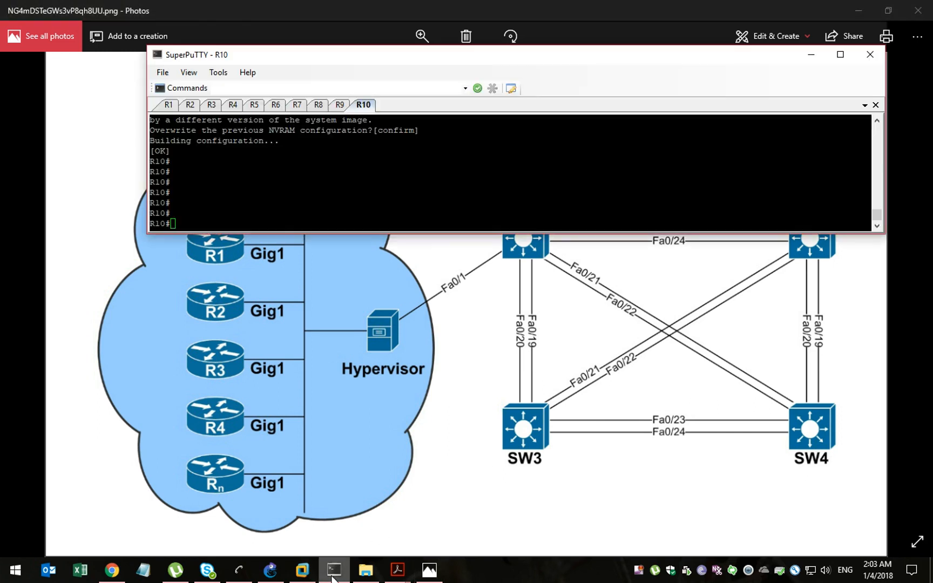
{"action": "left_click", "coordinate": [281, 574]}
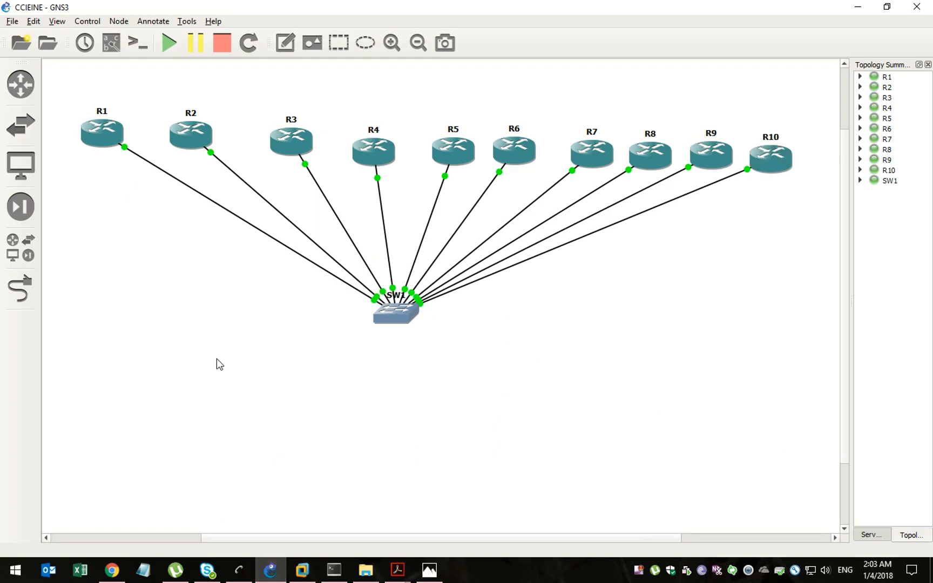
{"action": "left_click", "coordinate": [18, 253]}
{"action": "left_click_drag", "start_coordinate": [67, 168], "coordinate": [652, 406]}
{"action": "left_click_drag", "start_coordinate": [57, 160], "coordinate": [562, 510]}
{"action": "left_click_drag", "start_coordinate": [84, 166], "coordinate": [679, 503]}
{"action": "left_click_drag", "start_coordinate": [539, 405], "coordinate": [538, 397]}
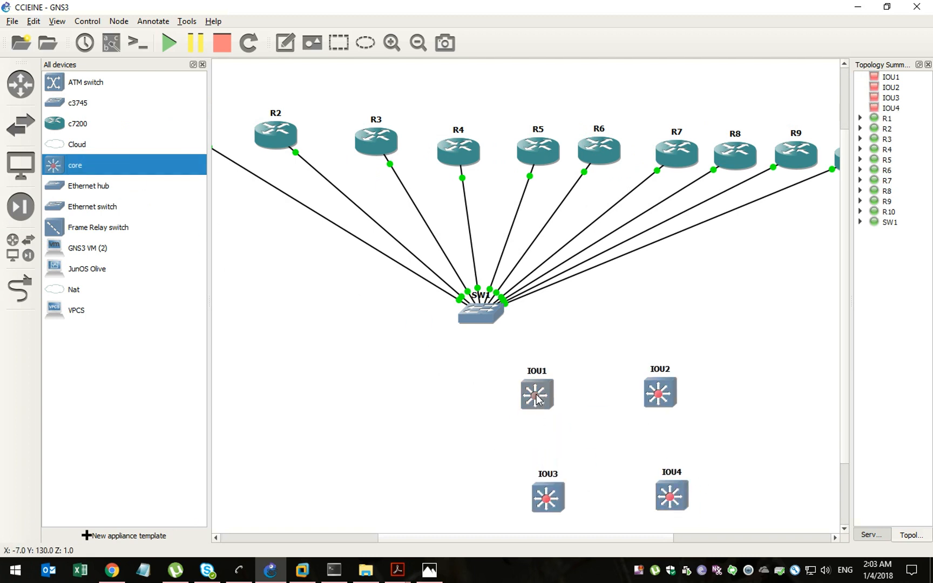
{"action": "left_click_drag", "start_coordinate": [559, 500], "coordinate": [545, 498]}
{"action": "left_click_drag", "start_coordinate": [670, 498], "coordinate": [649, 500]}
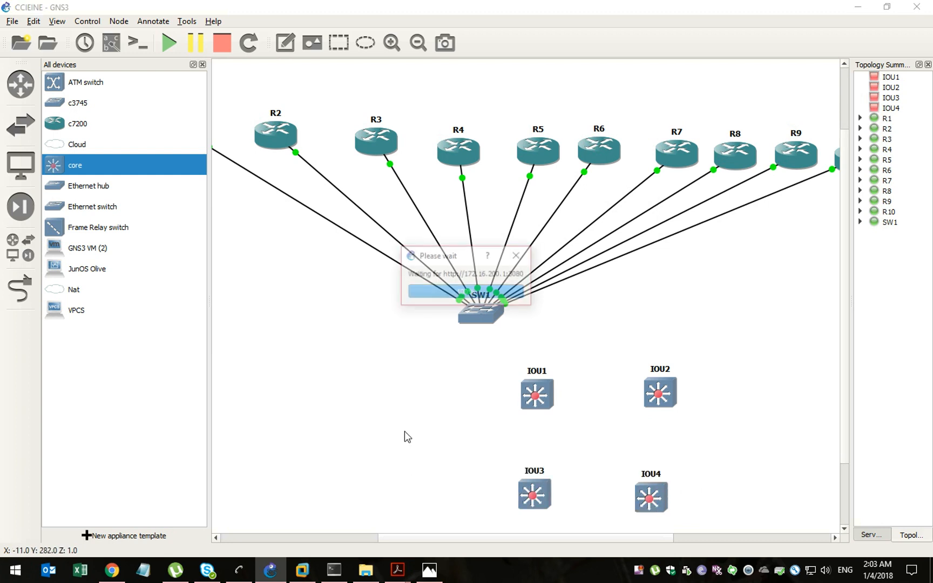
{"action": "left_click", "coordinate": [203, 64]}
Check IOU1's available Ethernet ports for linking, then view the switch cabling in the Photos diagram
{"action": "left_click", "coordinate": [22, 289]}
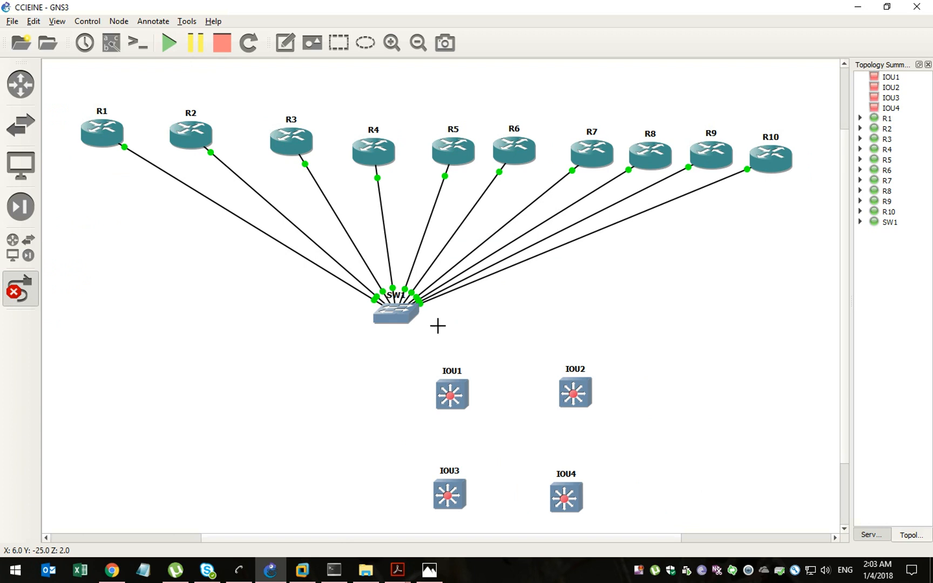
{"action": "left_click", "coordinate": [453, 400]}
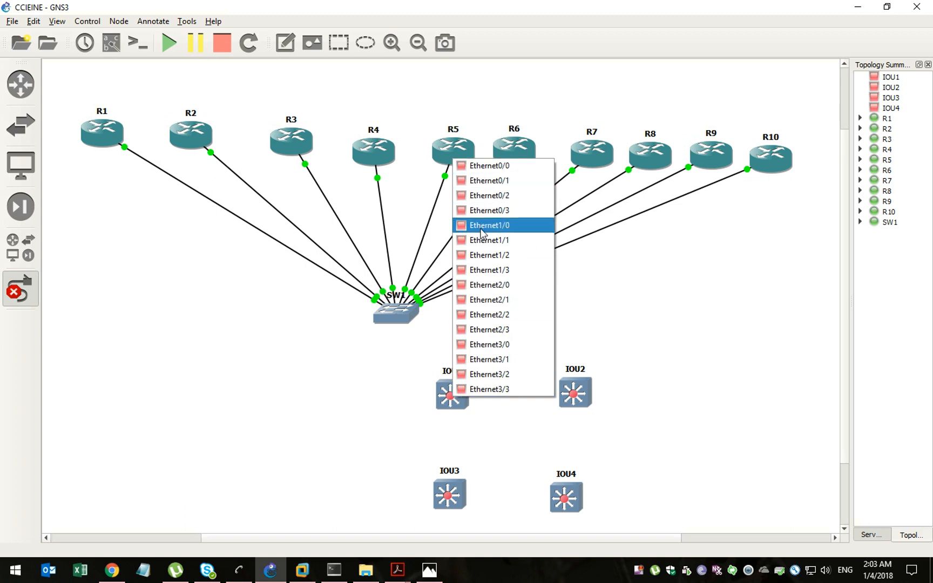
{"action": "left_click", "coordinate": [327, 416]}
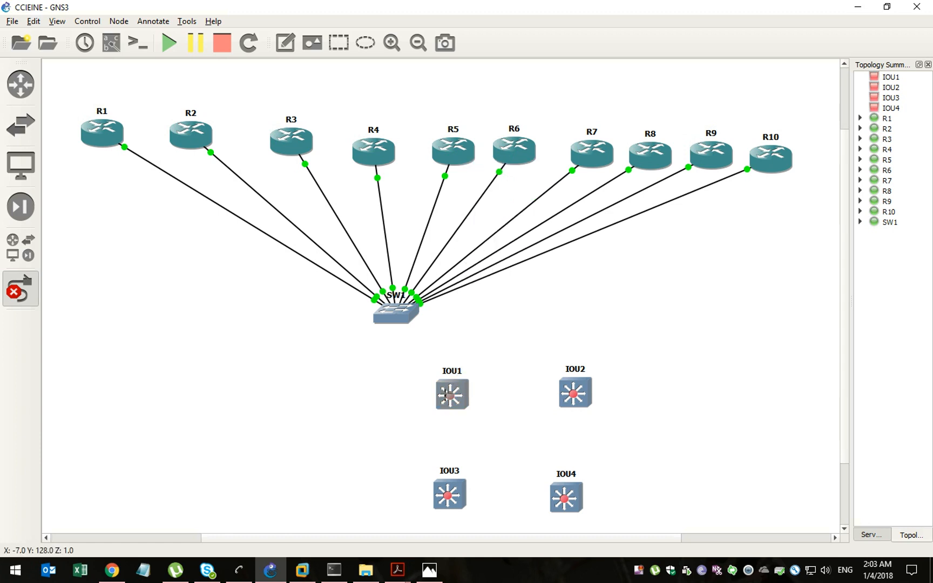
{"action": "left_click", "coordinate": [450, 396]}
{"action": "left_click", "coordinate": [368, 464]}
{"action": "left_click", "coordinate": [429, 569]}
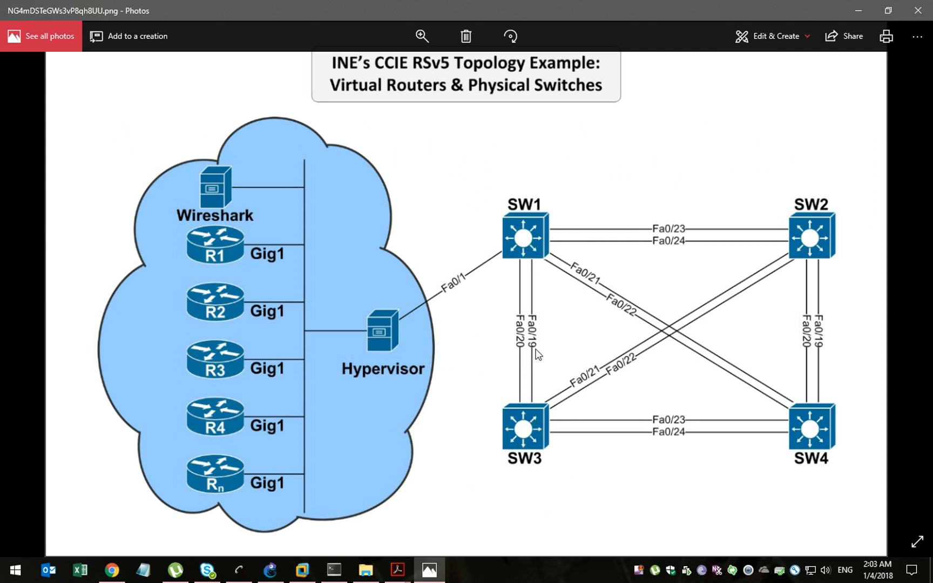
Switch to the workbook PDF, review the Layer 2 Access Switchports section and open its linked CCIE R&S v5 Topology Diagrams & Initial Configurations page
{"action": "mouse_move", "coordinate": [411, 565]}
{"action": "left_click", "coordinate": [464, 513]}
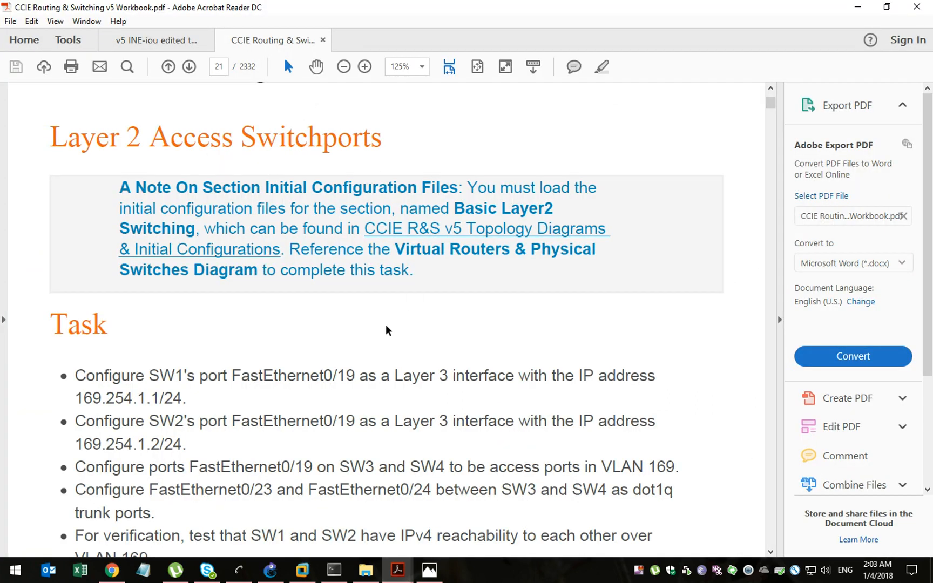
{"action": "scroll", "coordinate": [378, 332], "scroll_direction": "down", "scroll_amount": 12}
{"action": "scroll", "coordinate": [356, 345], "scroll_direction": "up", "scroll_amount": 10}
{"action": "scroll", "coordinate": [427, 189], "scroll_direction": "up", "scroll_amount": 3}
{"action": "scroll", "coordinate": [486, 243], "scroll_direction": "down", "scroll_amount": 10}
{"action": "scroll", "coordinate": [458, 248], "scroll_direction": "up", "scroll_amount": 10}
{"action": "left_click", "coordinate": [502, 323]}
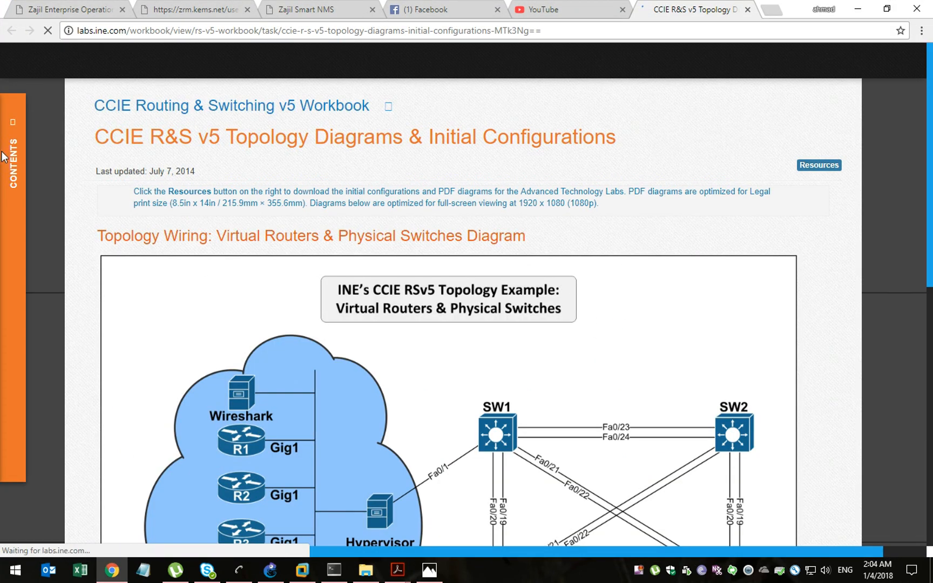
Browse the workbook contents on the INE page, examining the LAN Switching and IP Routing lab lists, and close the contents
{"action": "left_click", "coordinate": [14, 127]}
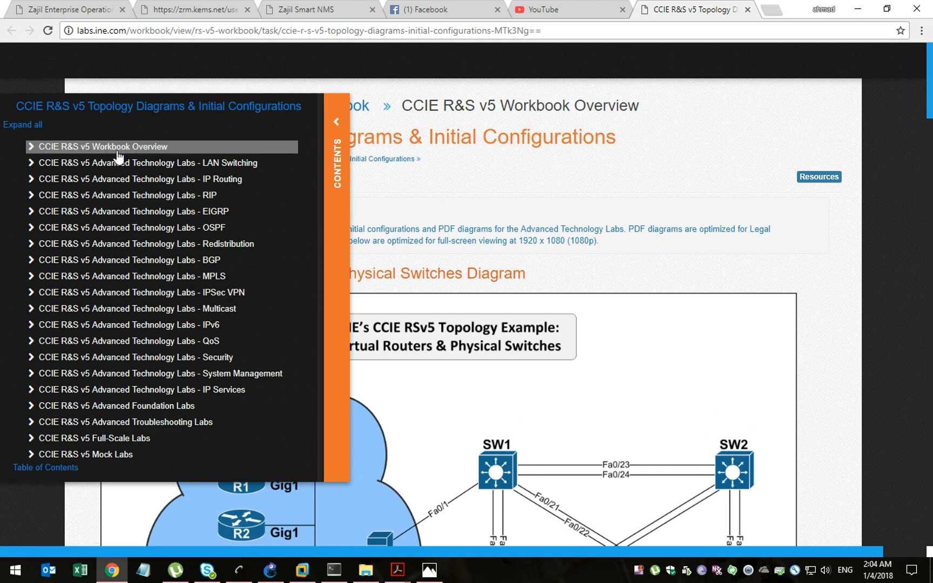
{"action": "left_click", "coordinate": [31, 163]}
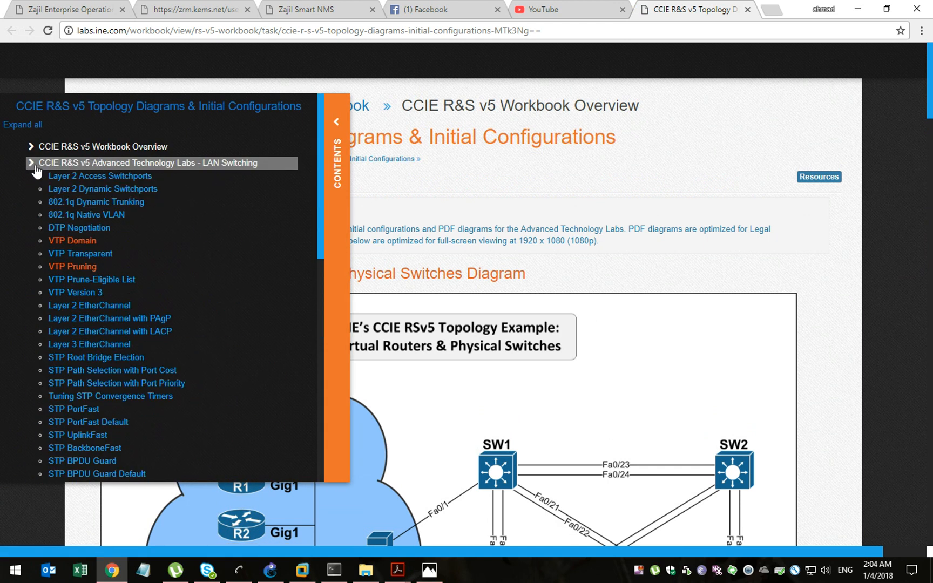
{"action": "scroll", "coordinate": [102, 180], "scroll_direction": "down", "scroll_amount": 7}
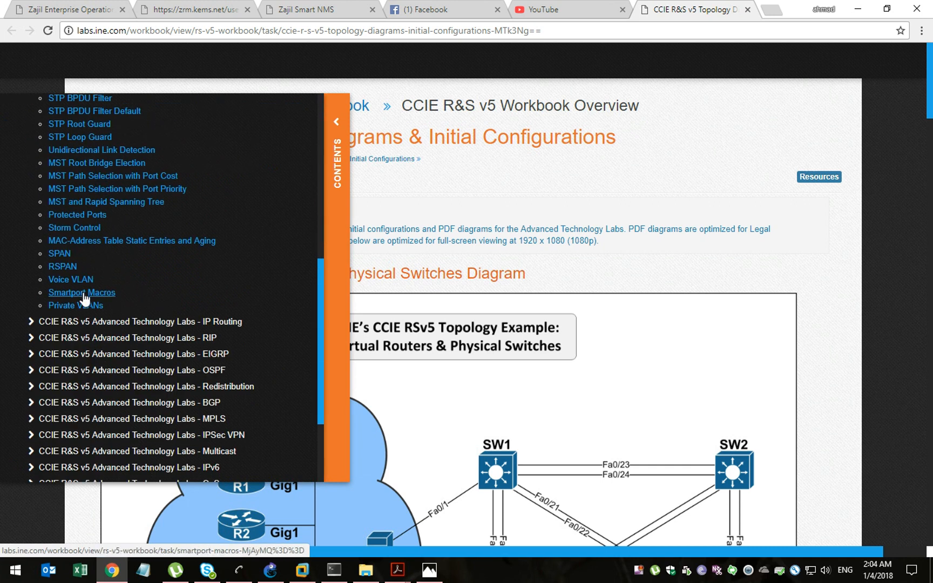
{"action": "scroll", "coordinate": [84, 300], "scroll_direction": "up", "scroll_amount": 5}
{"action": "scroll", "coordinate": [567, 365], "scroll_direction": "down", "scroll_amount": 3}
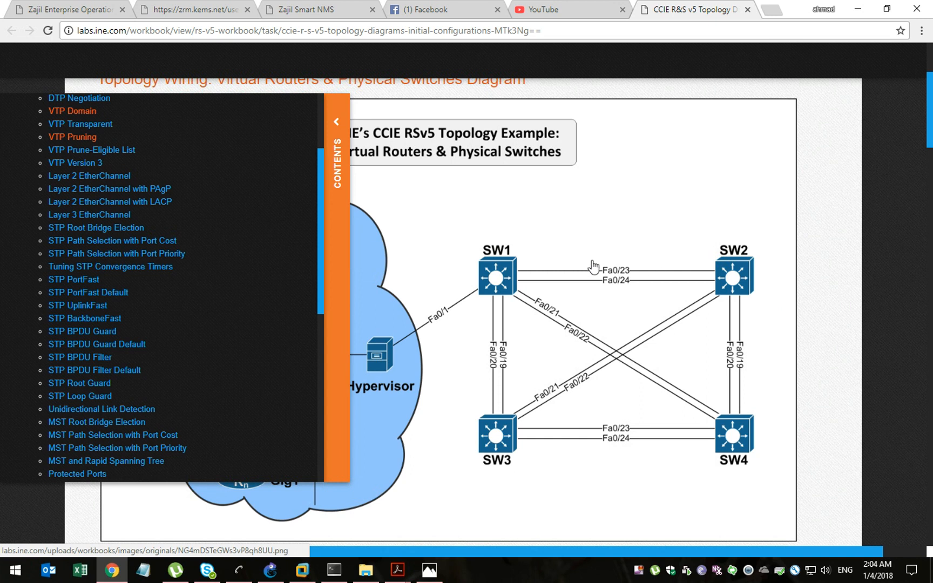
{"action": "scroll", "coordinate": [184, 287], "scroll_direction": "up", "scroll_amount": 5}
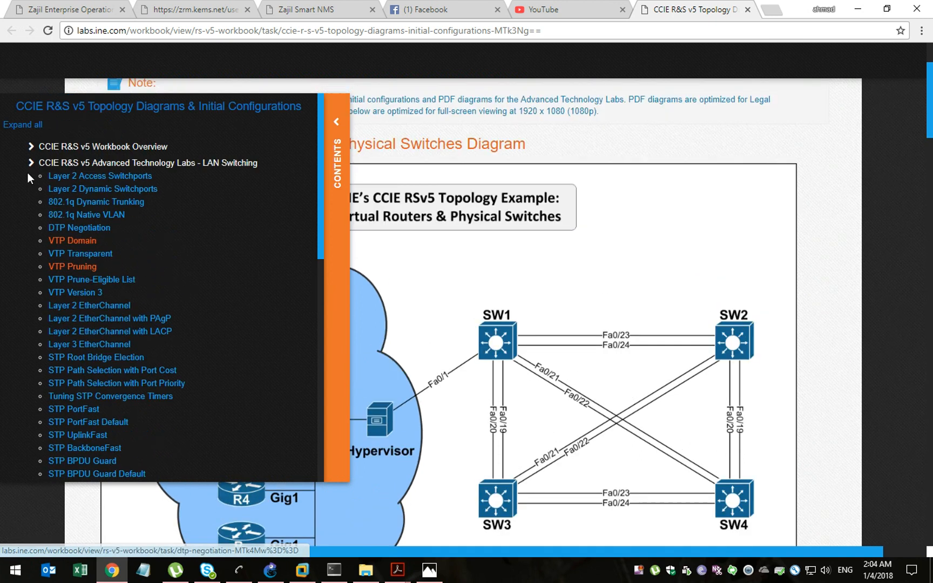
{"action": "left_click", "coordinate": [30, 163]}
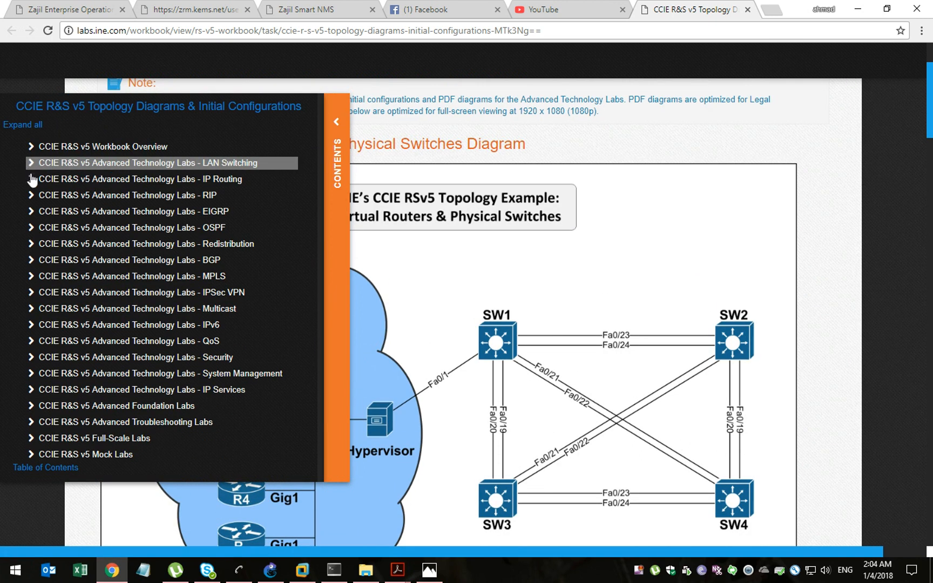
{"action": "left_click", "coordinate": [32, 180]}
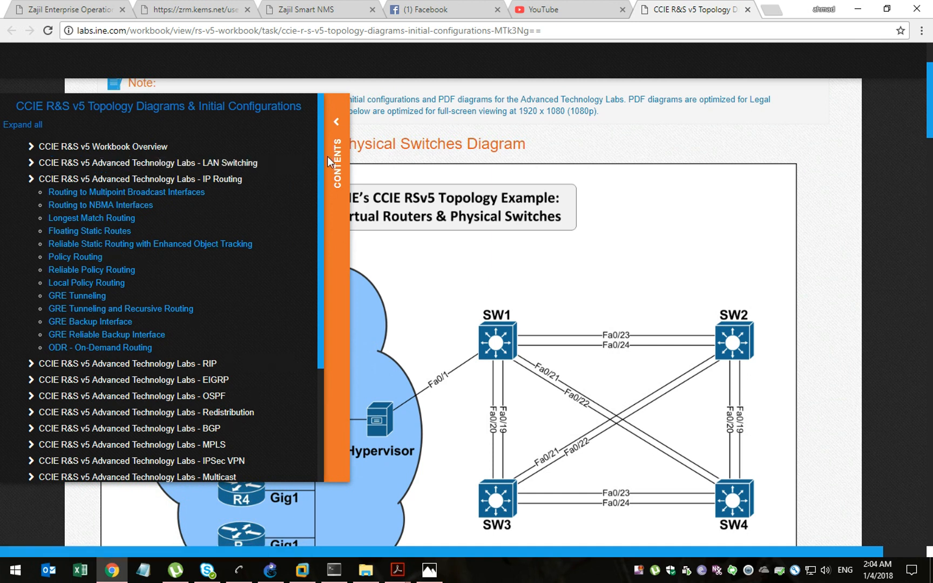
{"action": "left_click", "coordinate": [335, 123]}
Show the page's downloadable resources for the initial configurations and diagrams
{"action": "scroll", "coordinate": [245, 306], "scroll_direction": "up", "scroll_amount": 2}
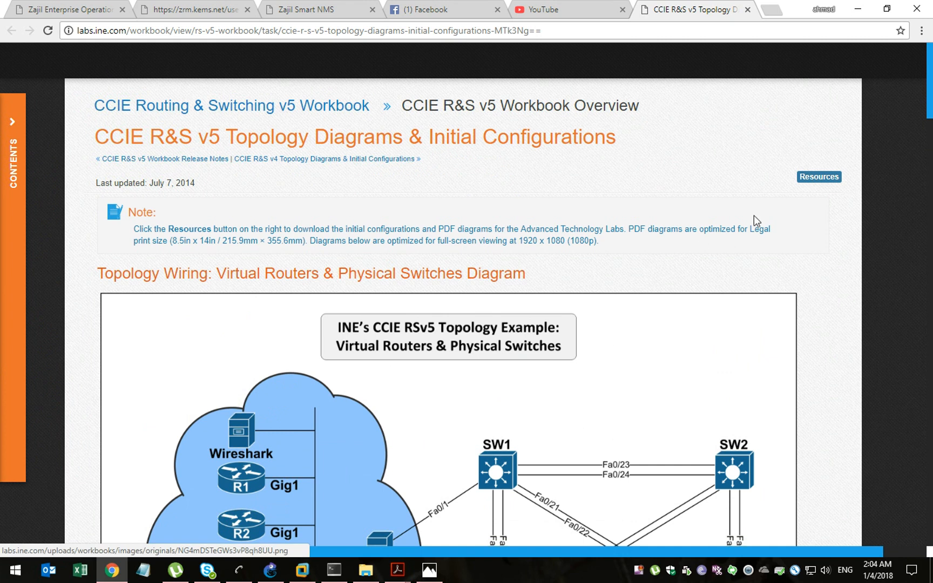
{"action": "left_click", "coordinate": [807, 179]}
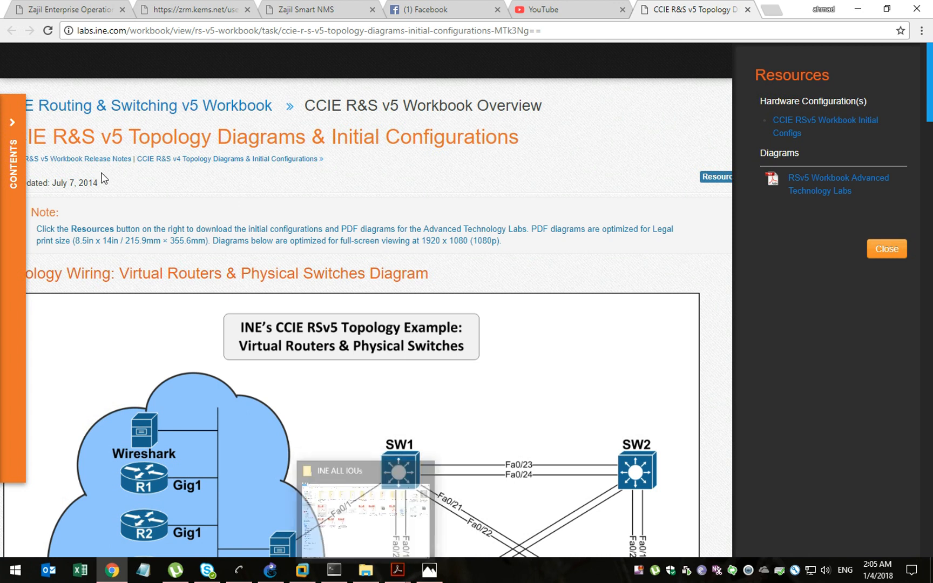
{"action": "left_click", "coordinate": [9, 127]}
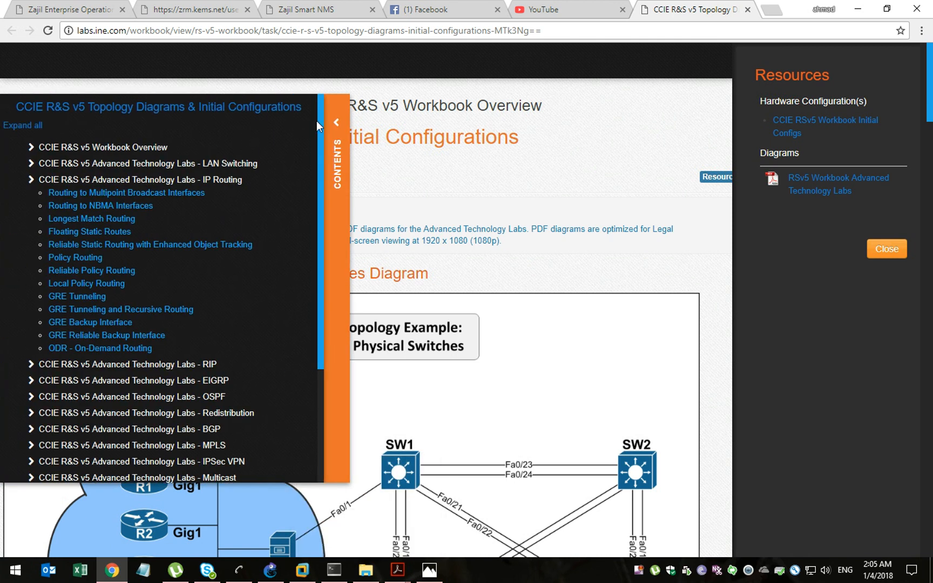
{"action": "left_click", "coordinate": [336, 130]}
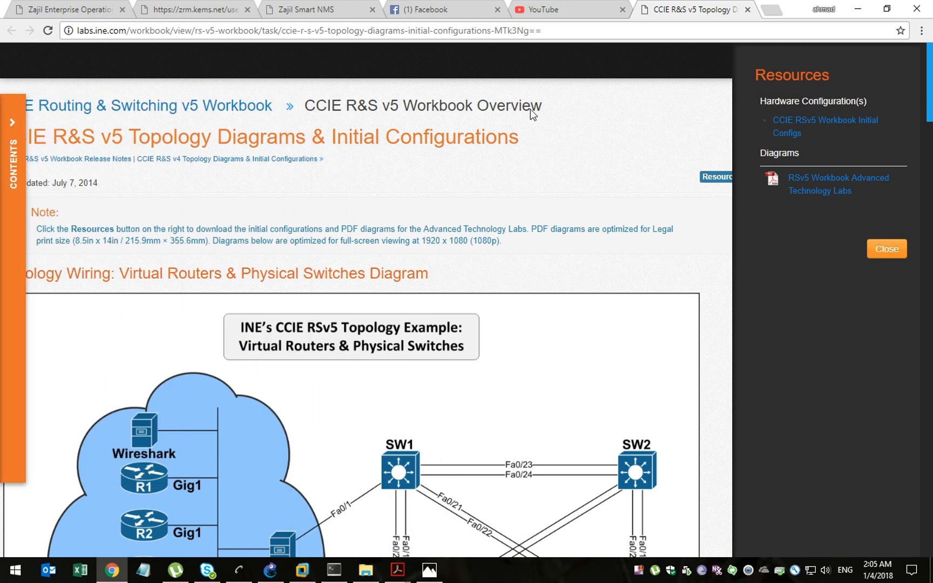
{"action": "left_click", "coordinate": [551, 10]}
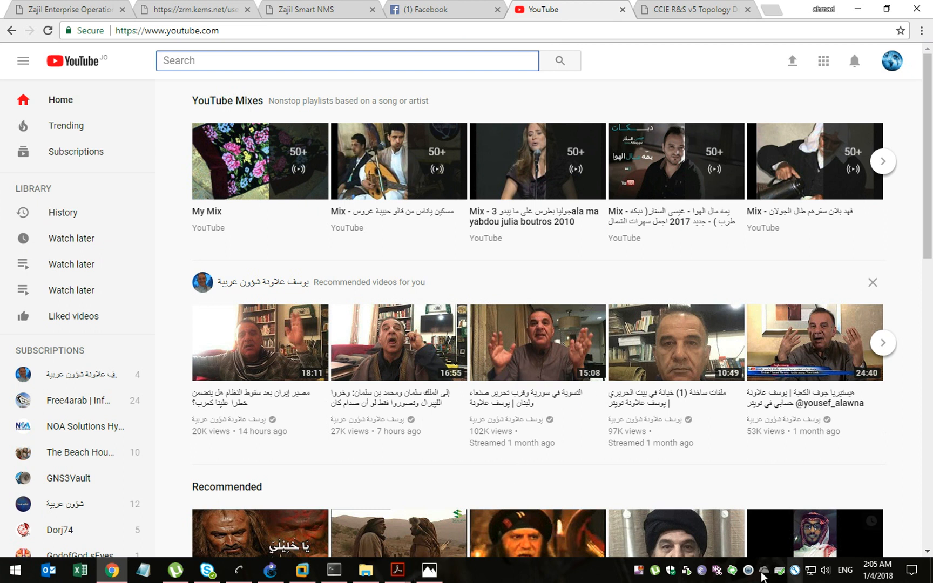
{"action": "right_click", "coordinate": [637, 571]}
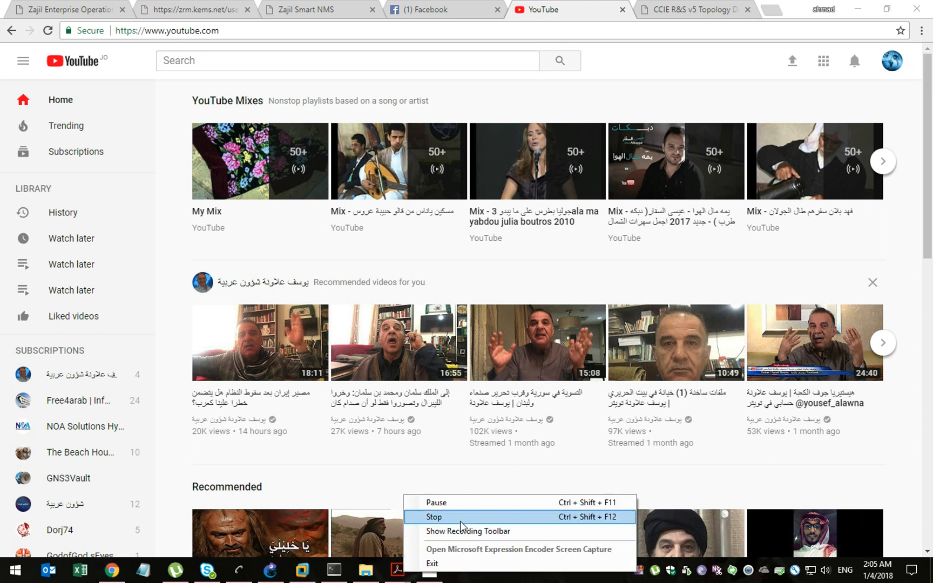